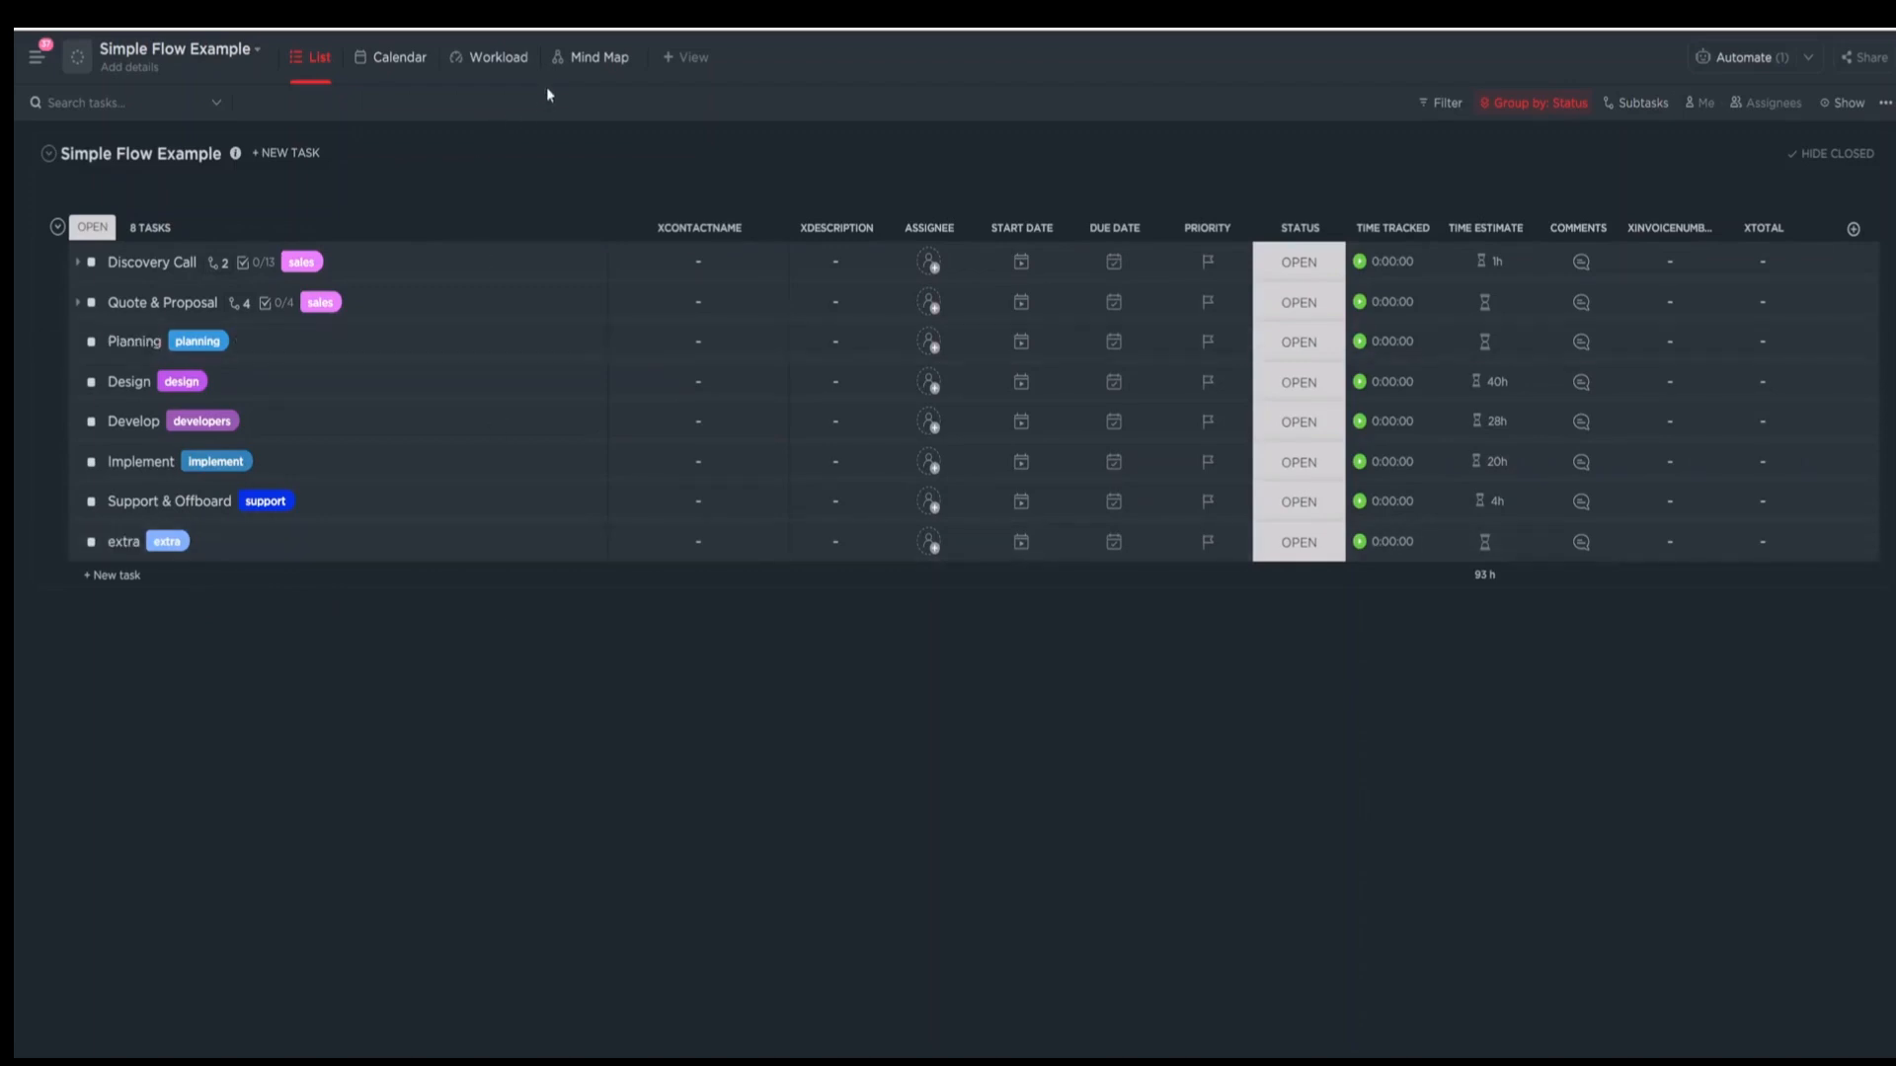
# Examine the Simple Flow Example tasks and subtasks in the mind map view.
pyautogui.click(590, 59)
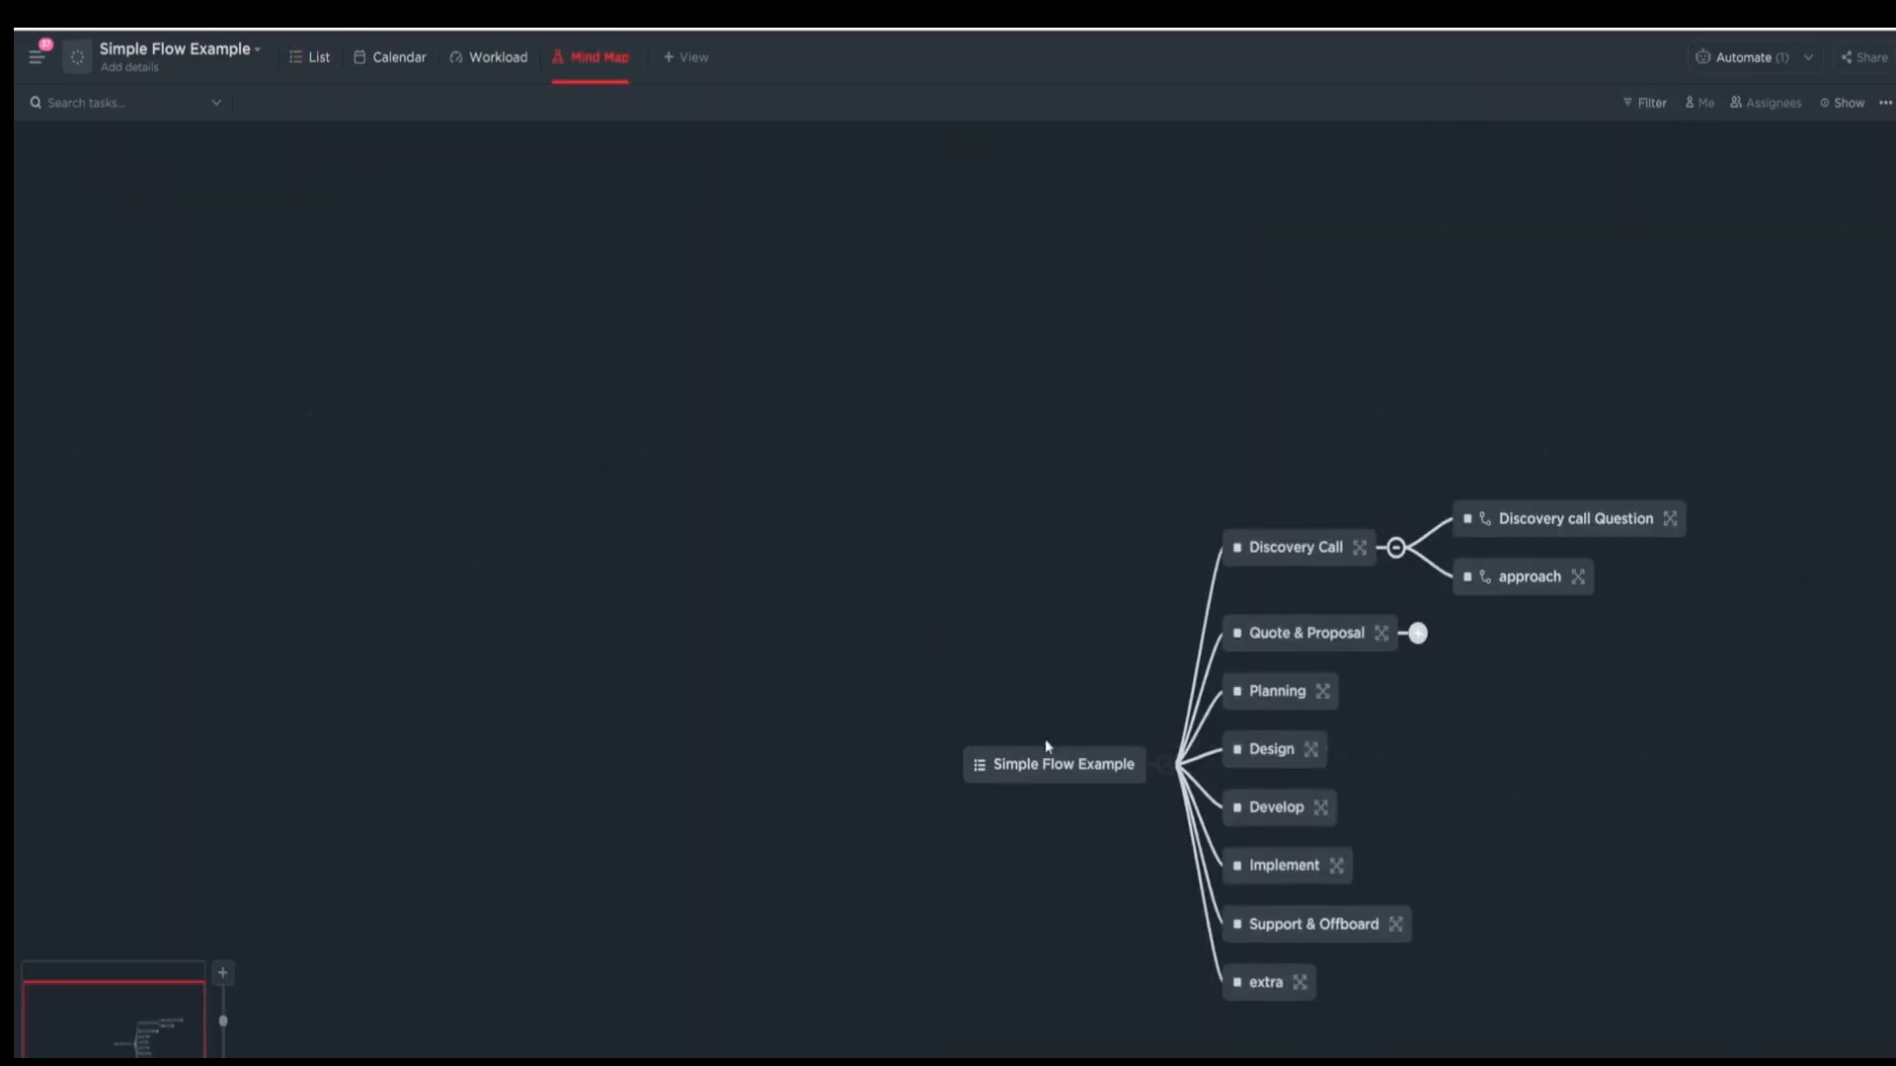
pyautogui.moveTo(1080, 776); pyautogui.dragTo(469, 527)
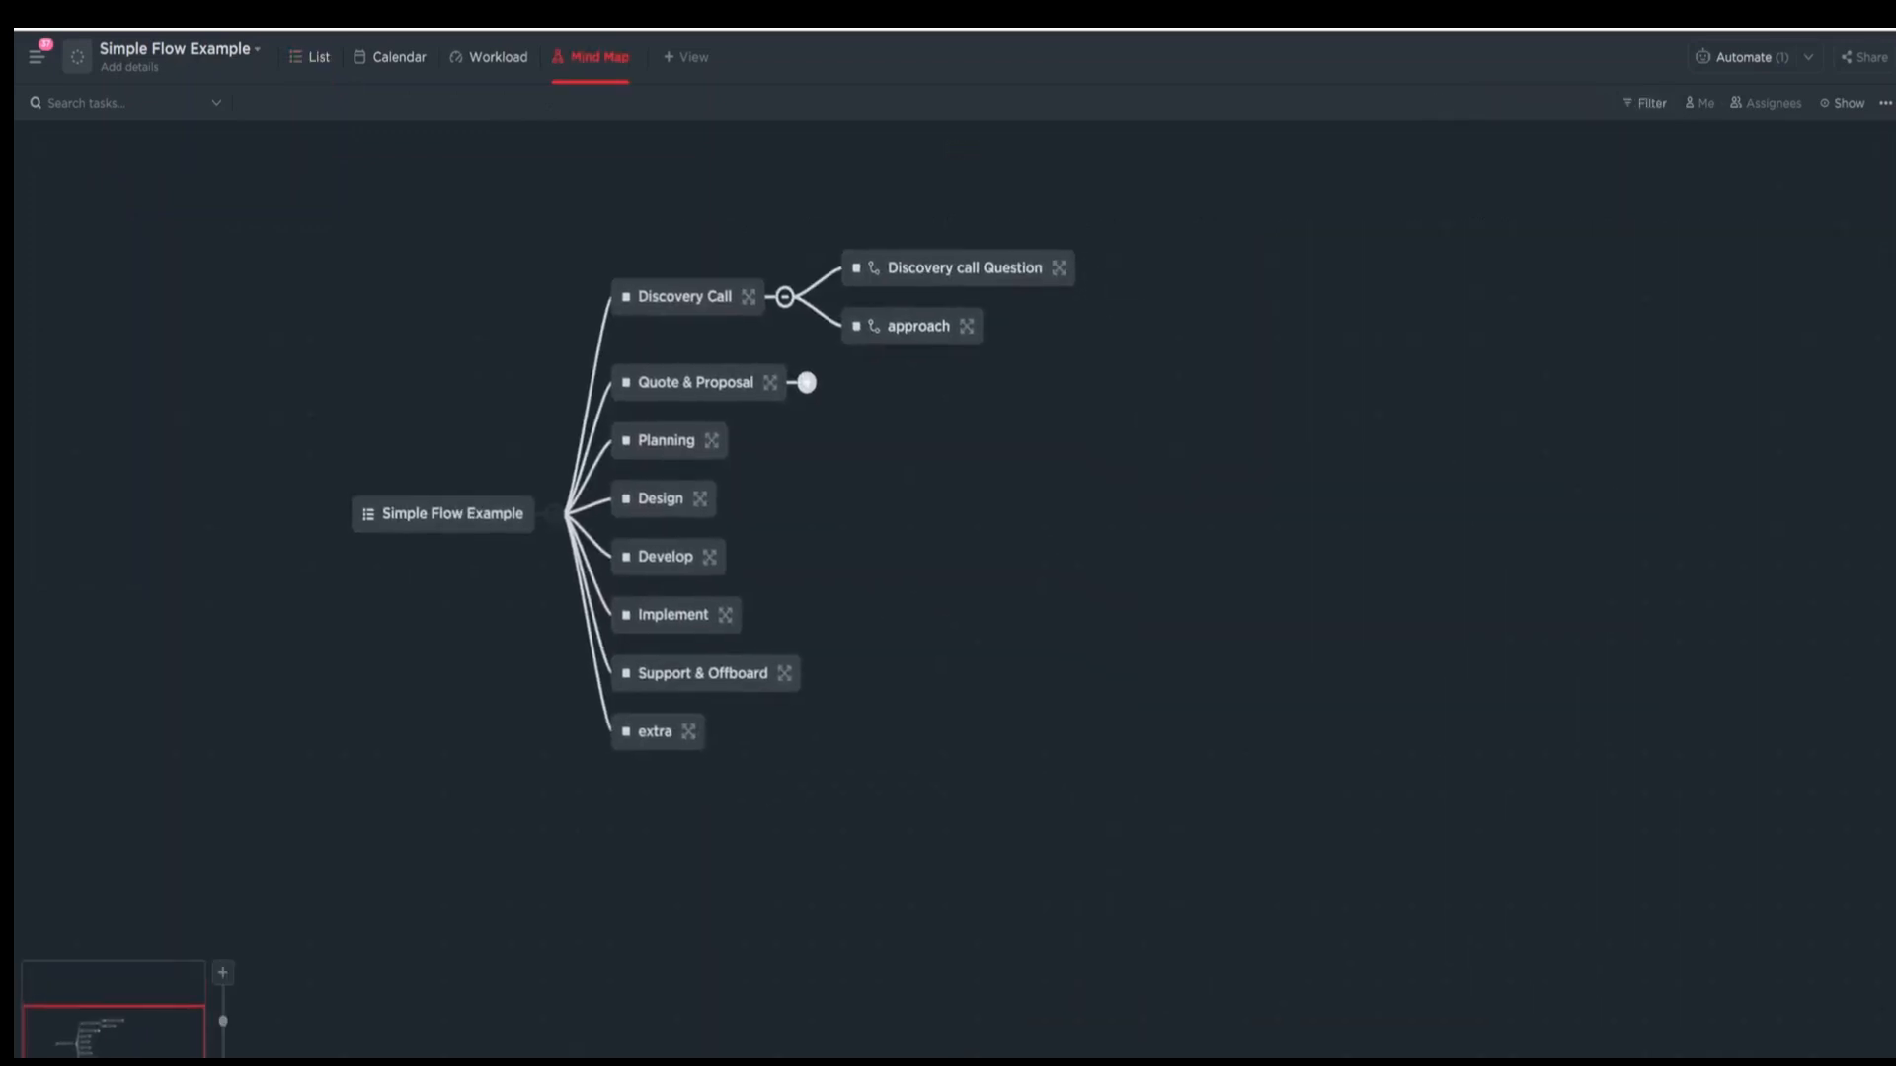
pyautogui.click(322, 61)
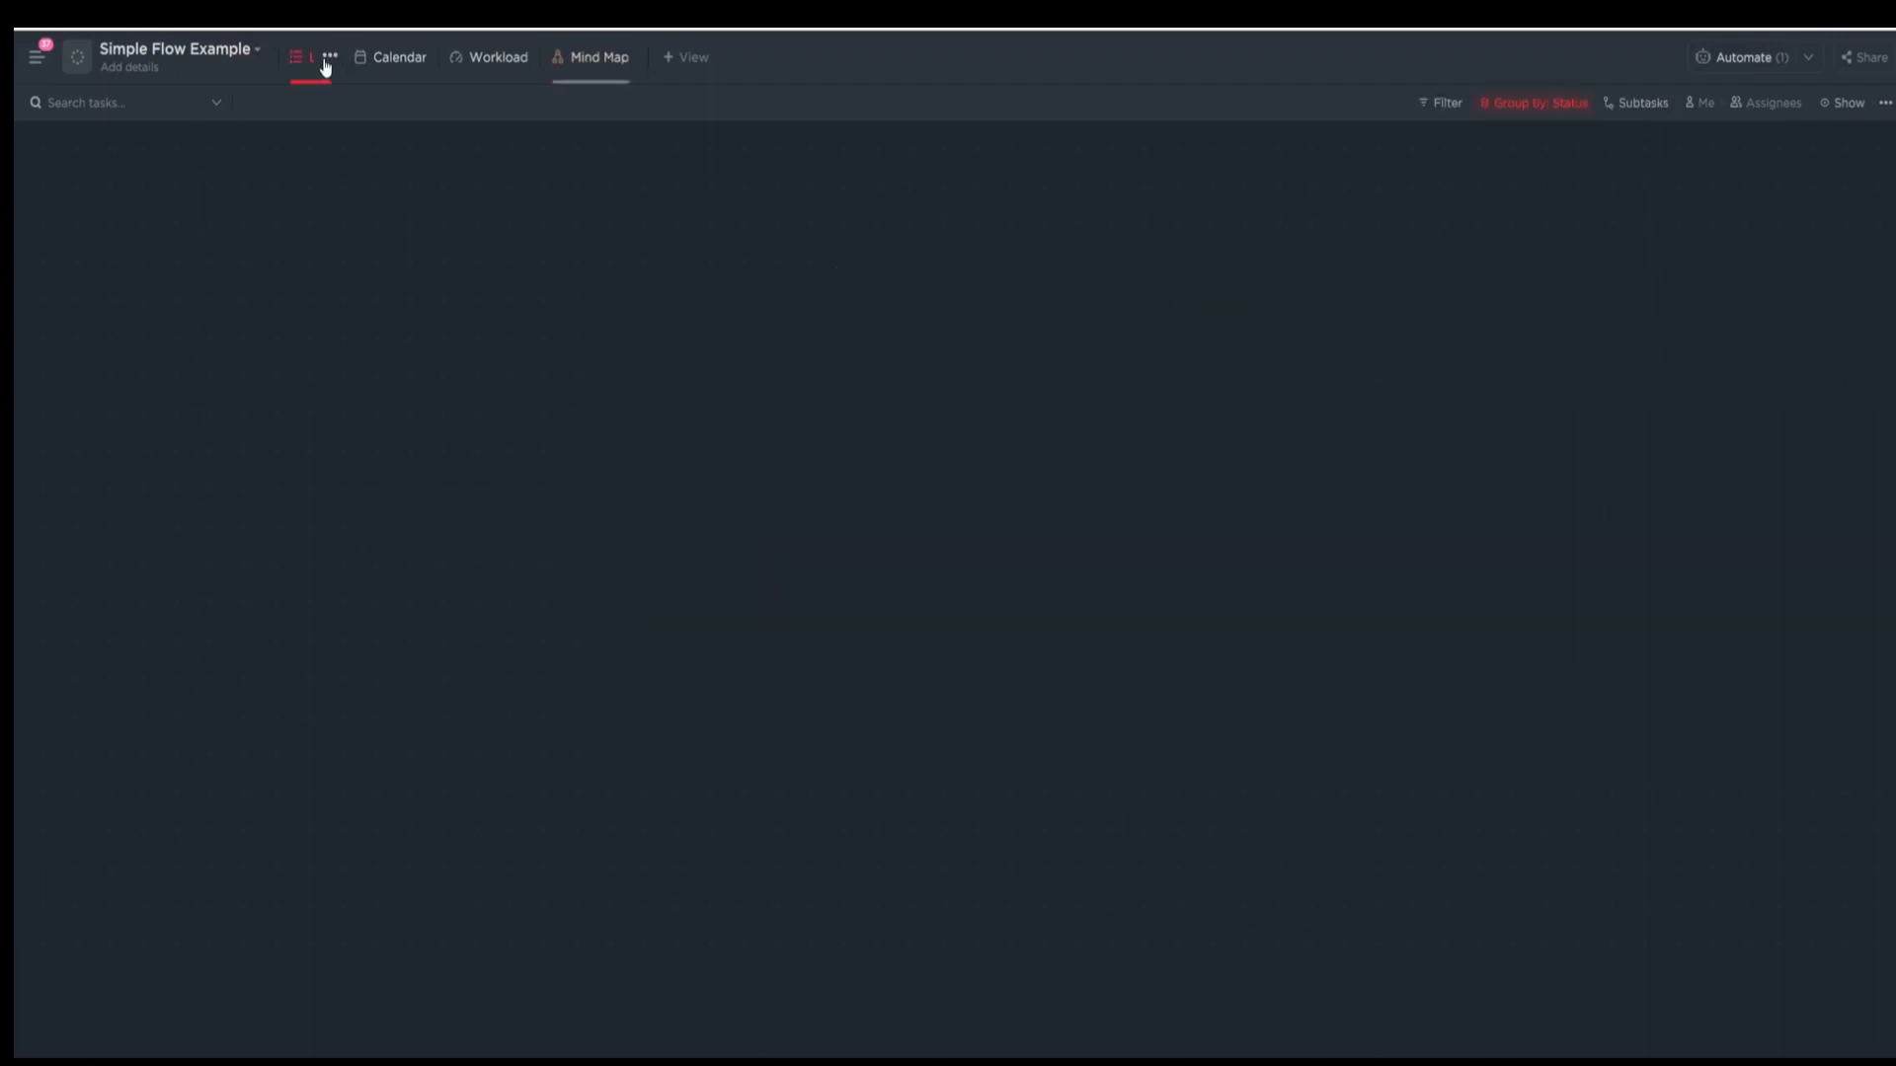
pyautogui.click(593, 62)
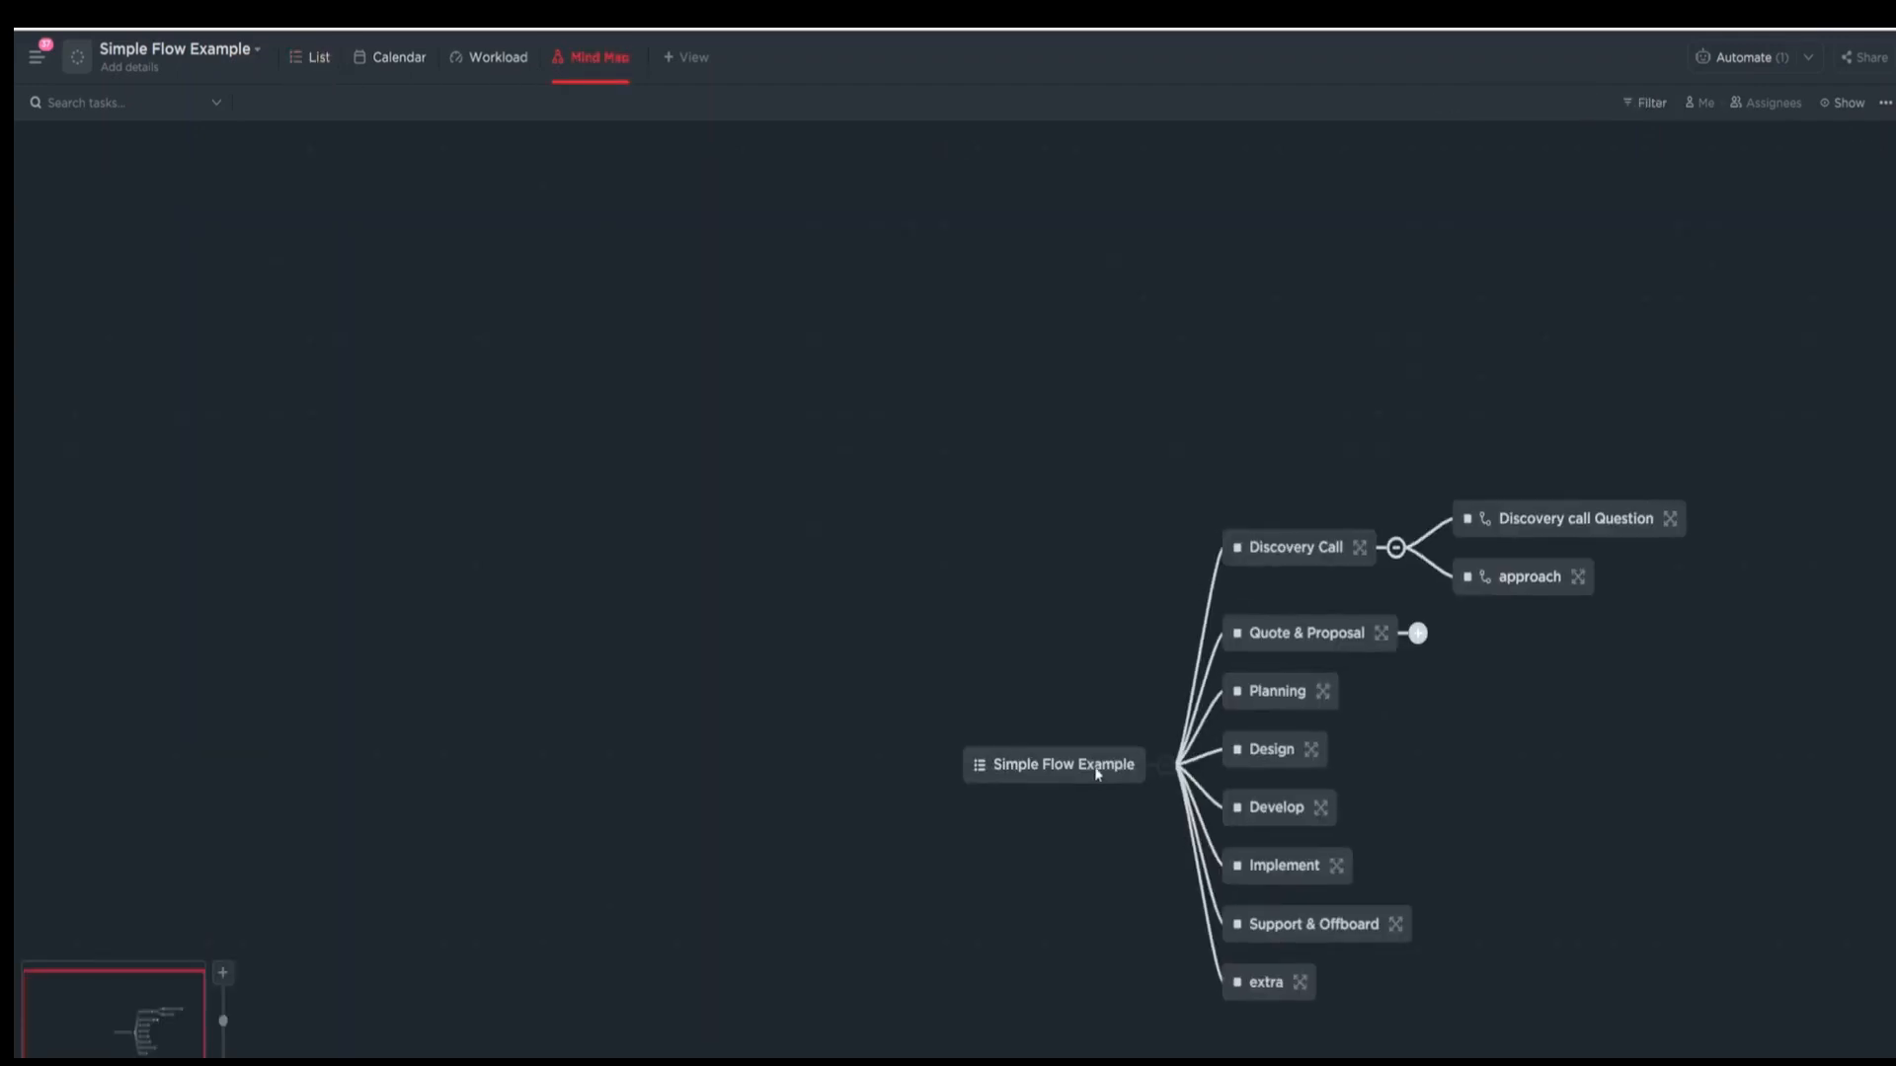
pyautogui.moveTo(1092, 766); pyautogui.dragTo(418, 520)
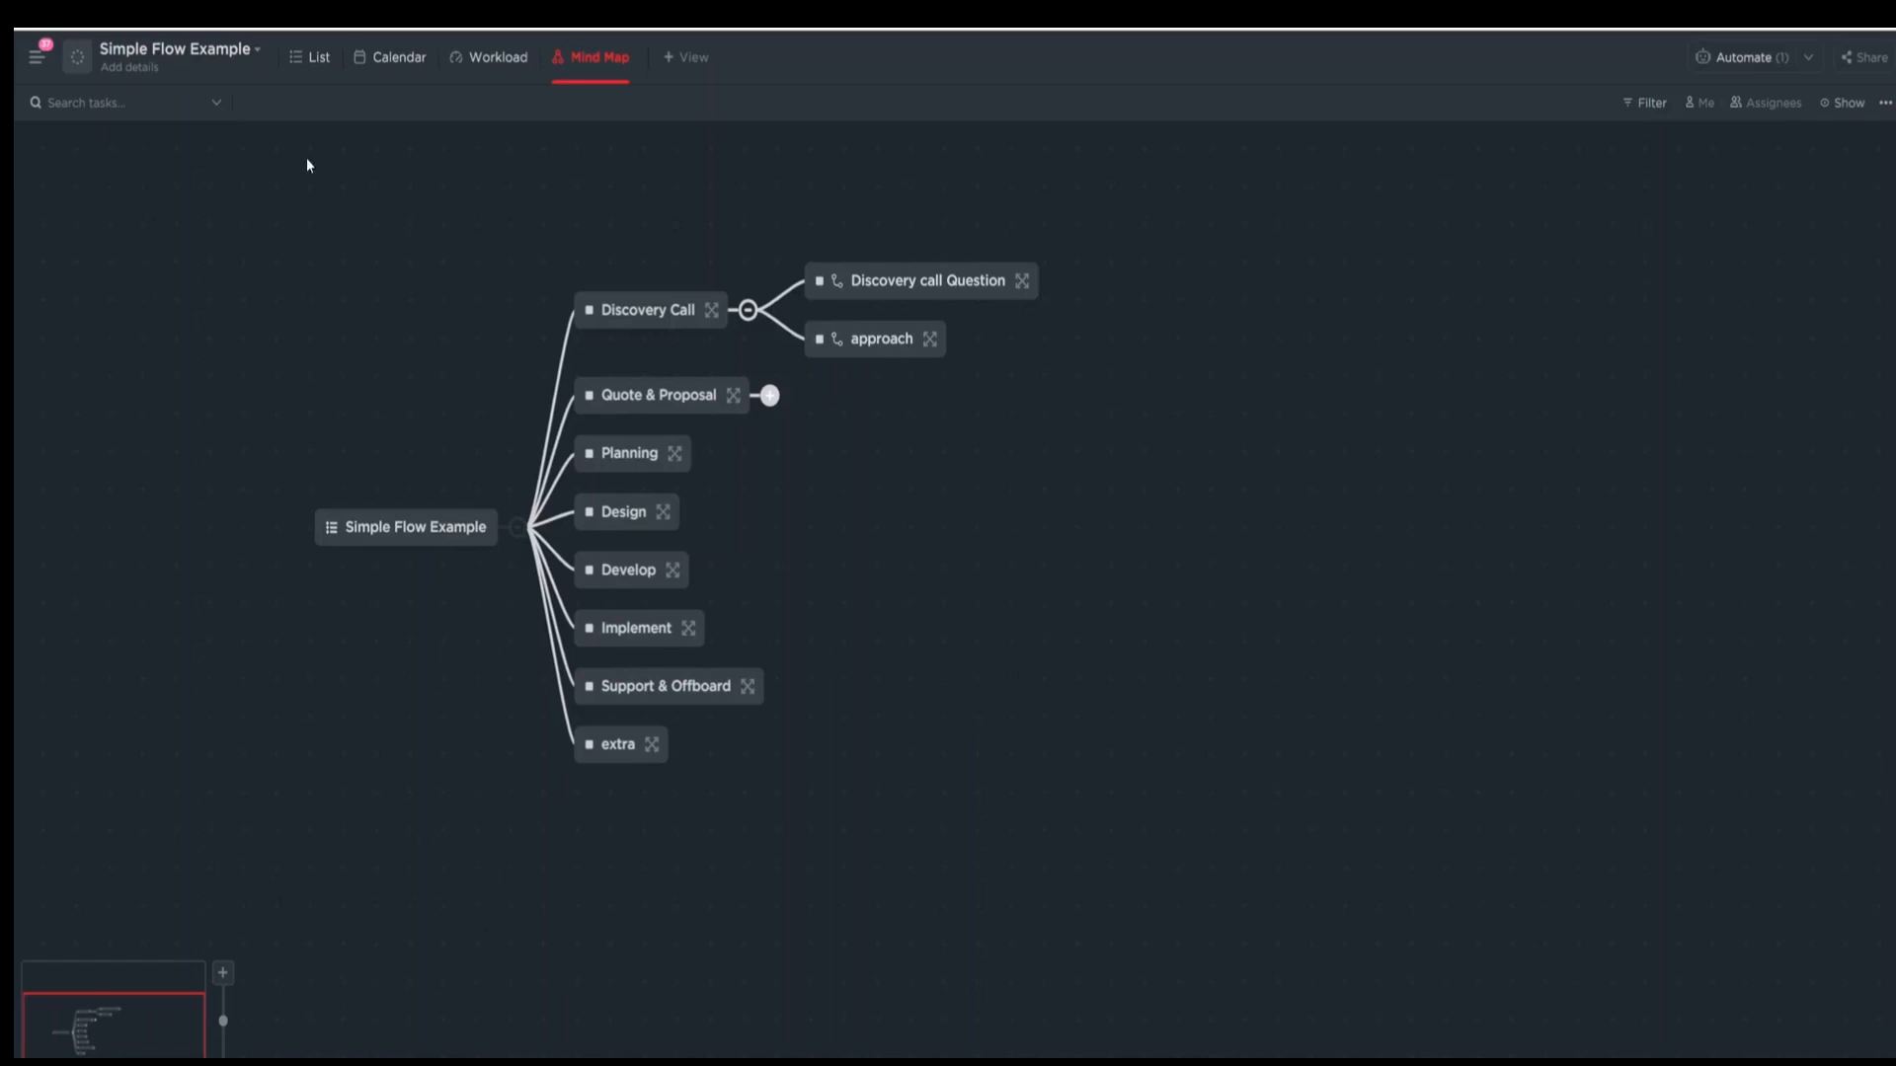
# In the list view, assign the Discovery Call task to yourself and set its due date to January 12, 2022.
pyautogui.click(306, 60)
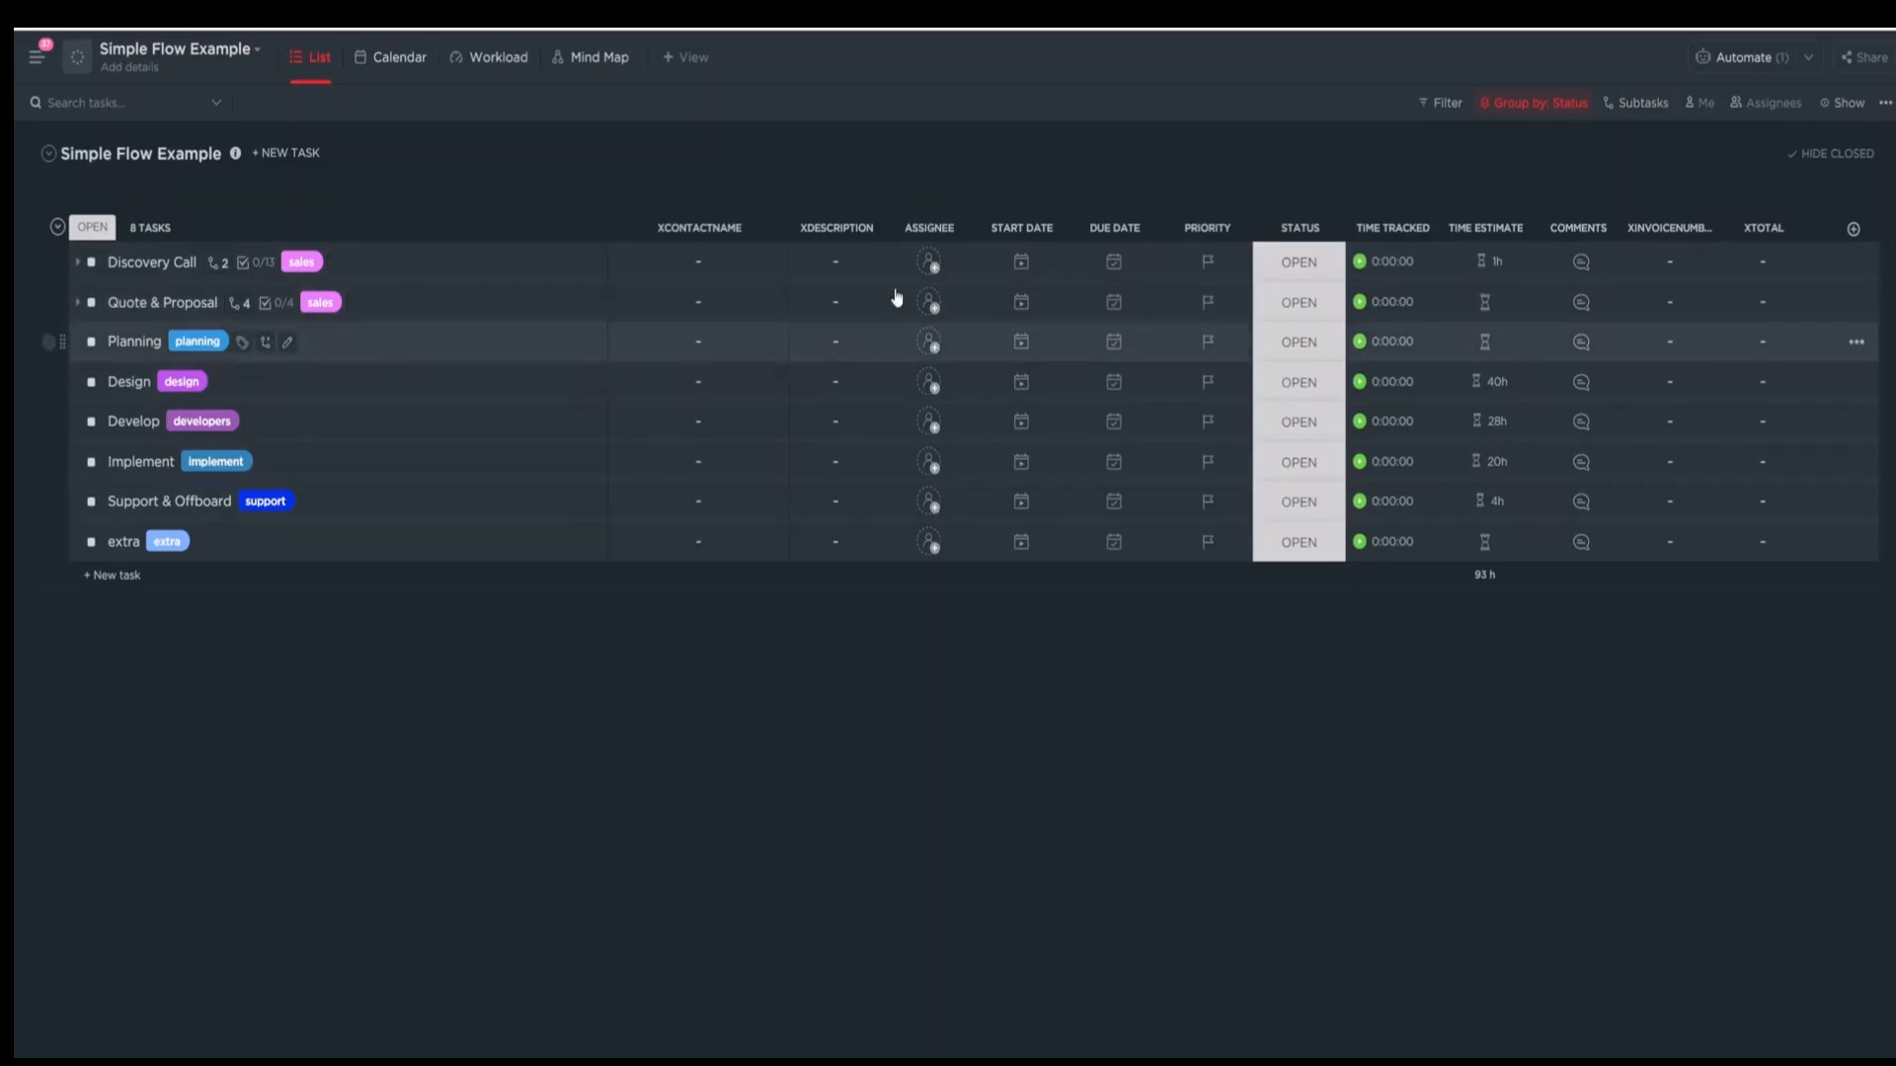
pyautogui.click(928, 263)
pyautogui.click(959, 365)
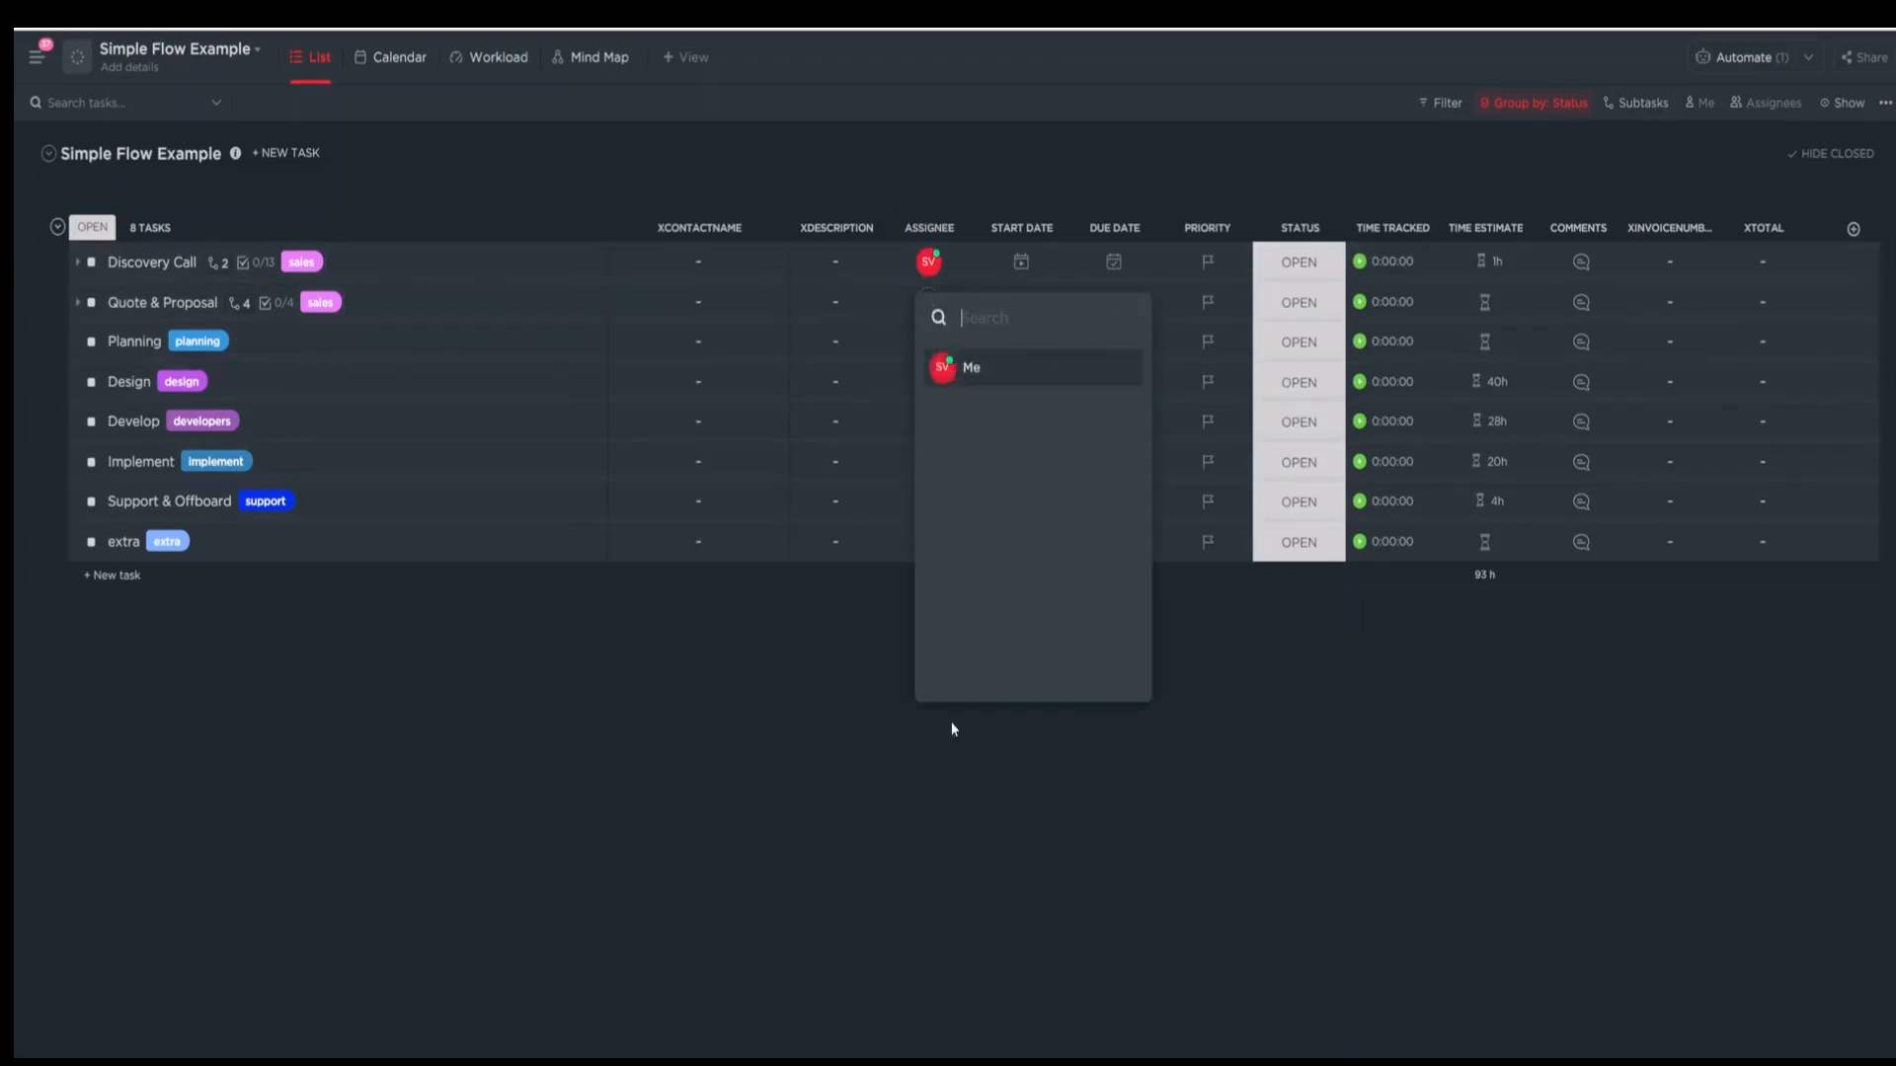
pyautogui.click(952, 724)
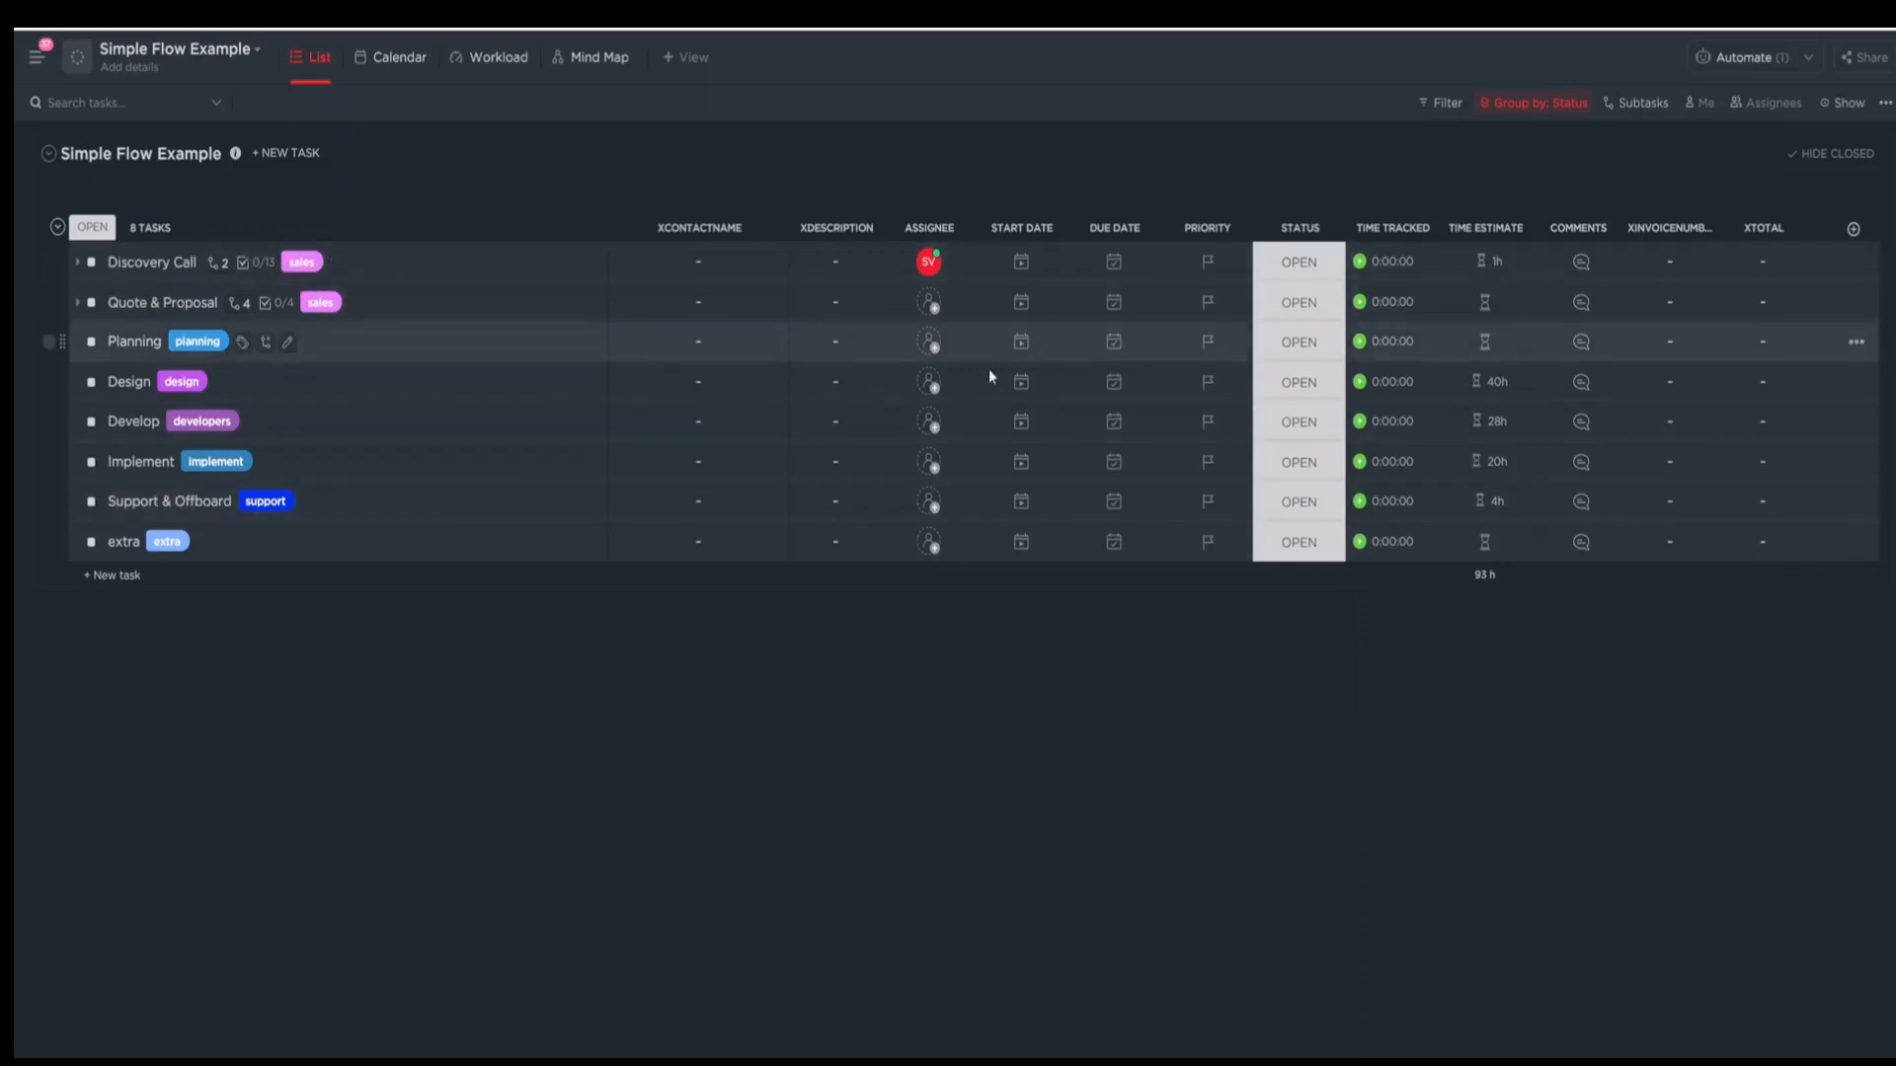
pyautogui.click(1113, 264)
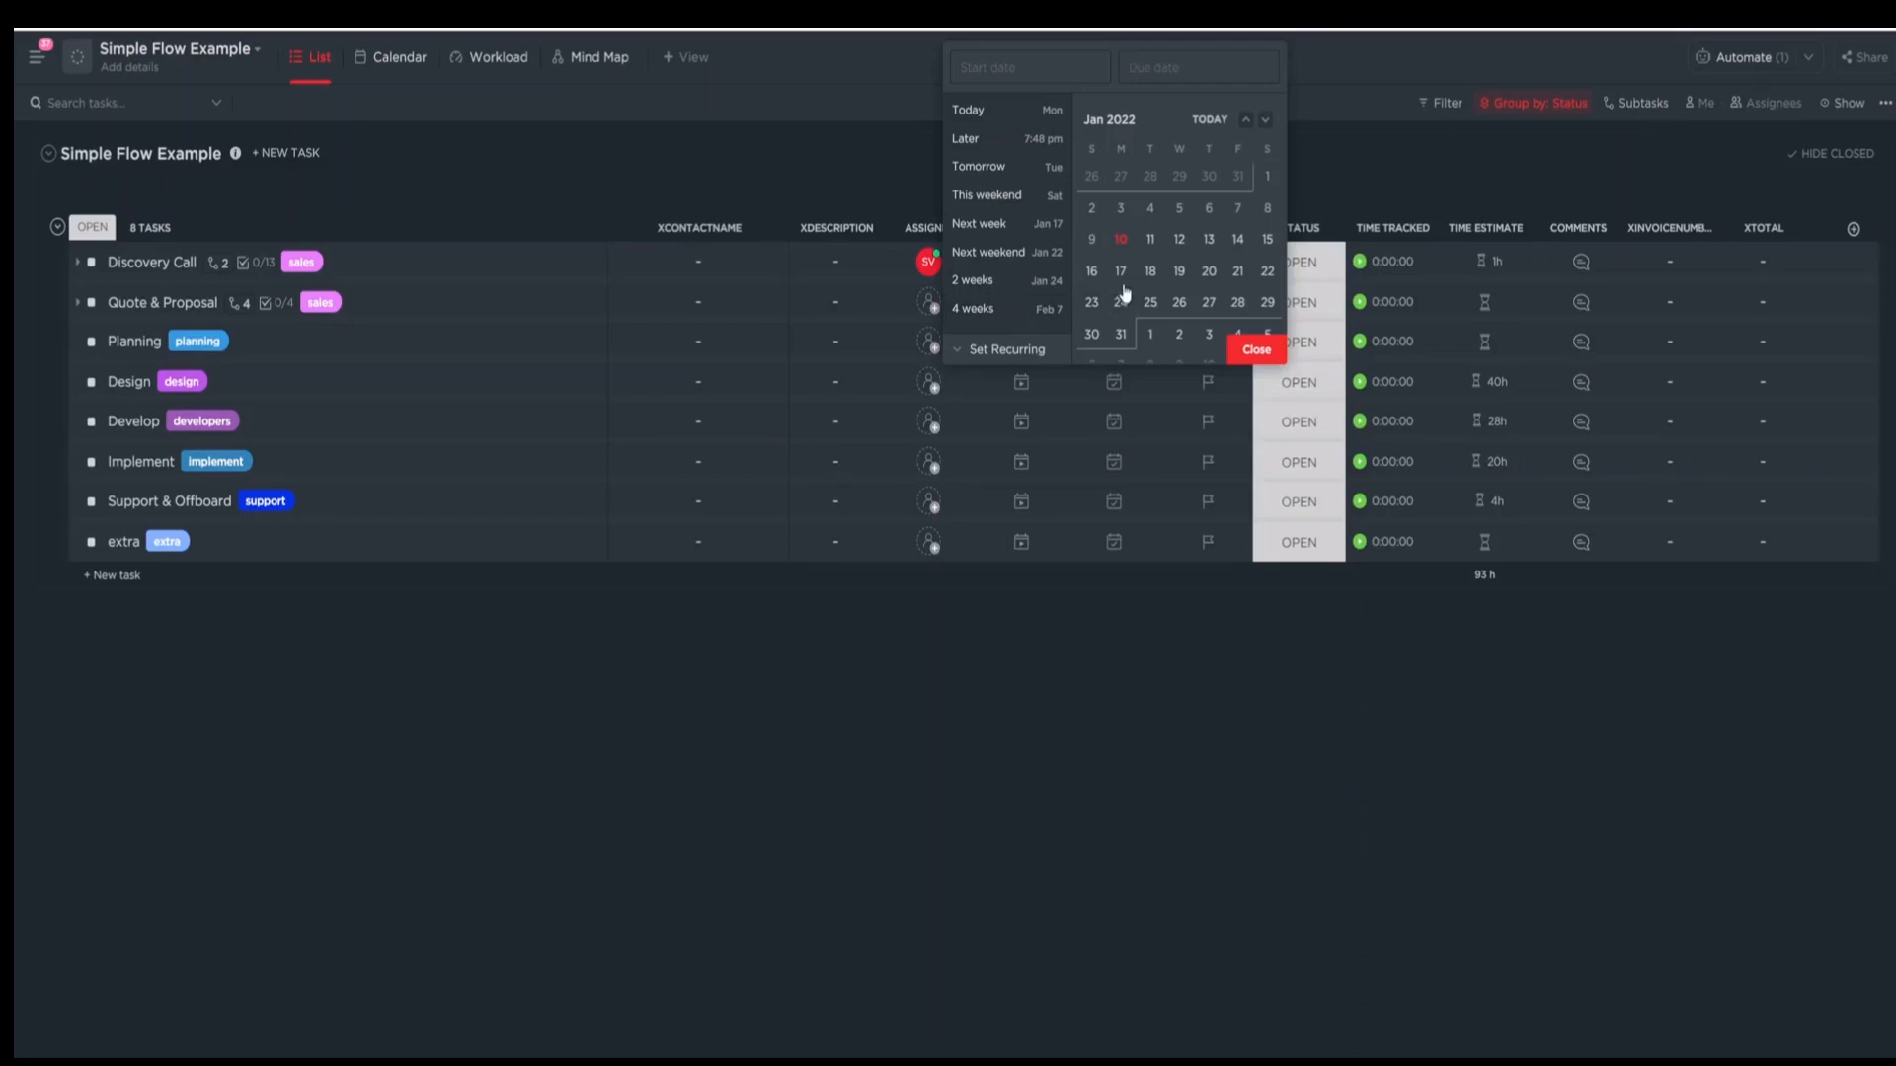
pyautogui.click(1181, 245)
pyautogui.click(1246, 350)
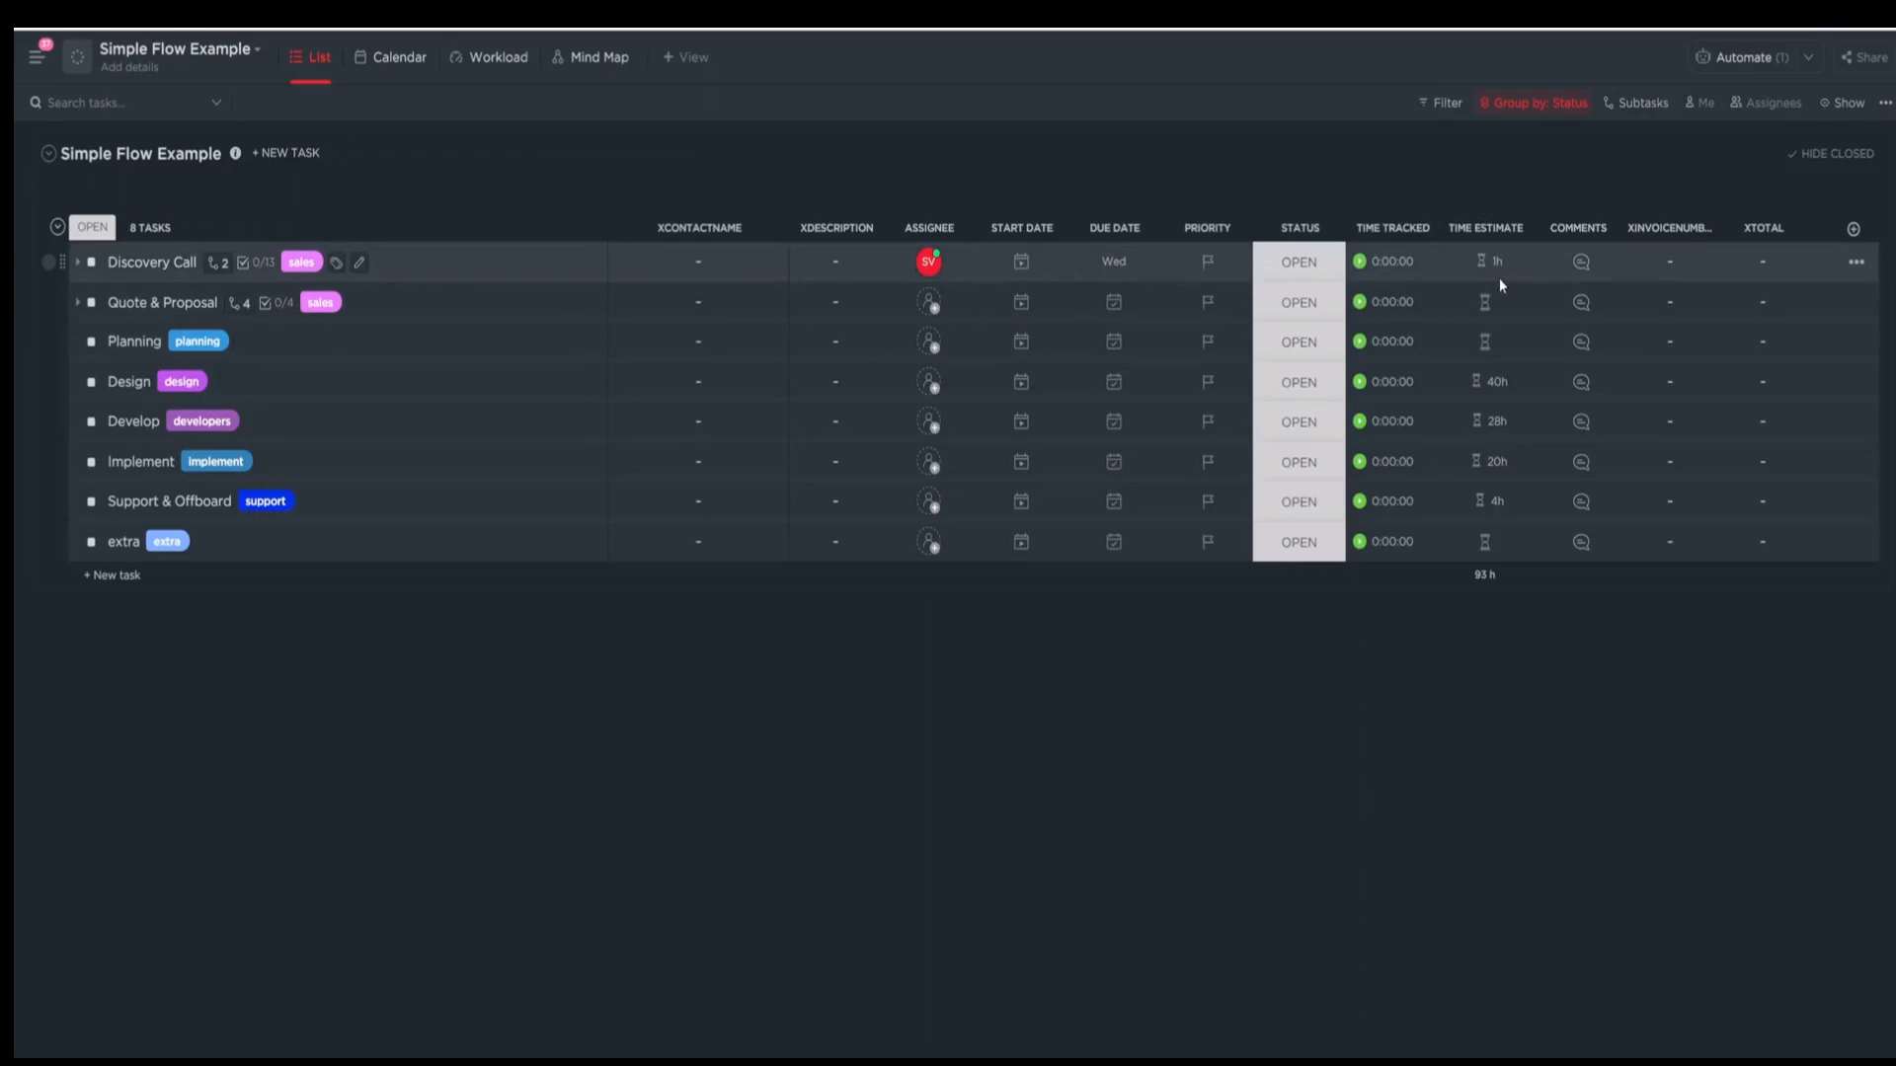
# Log 2 hours of manually entered tracked time on the Discovery Call task.
pyautogui.click(1390, 262)
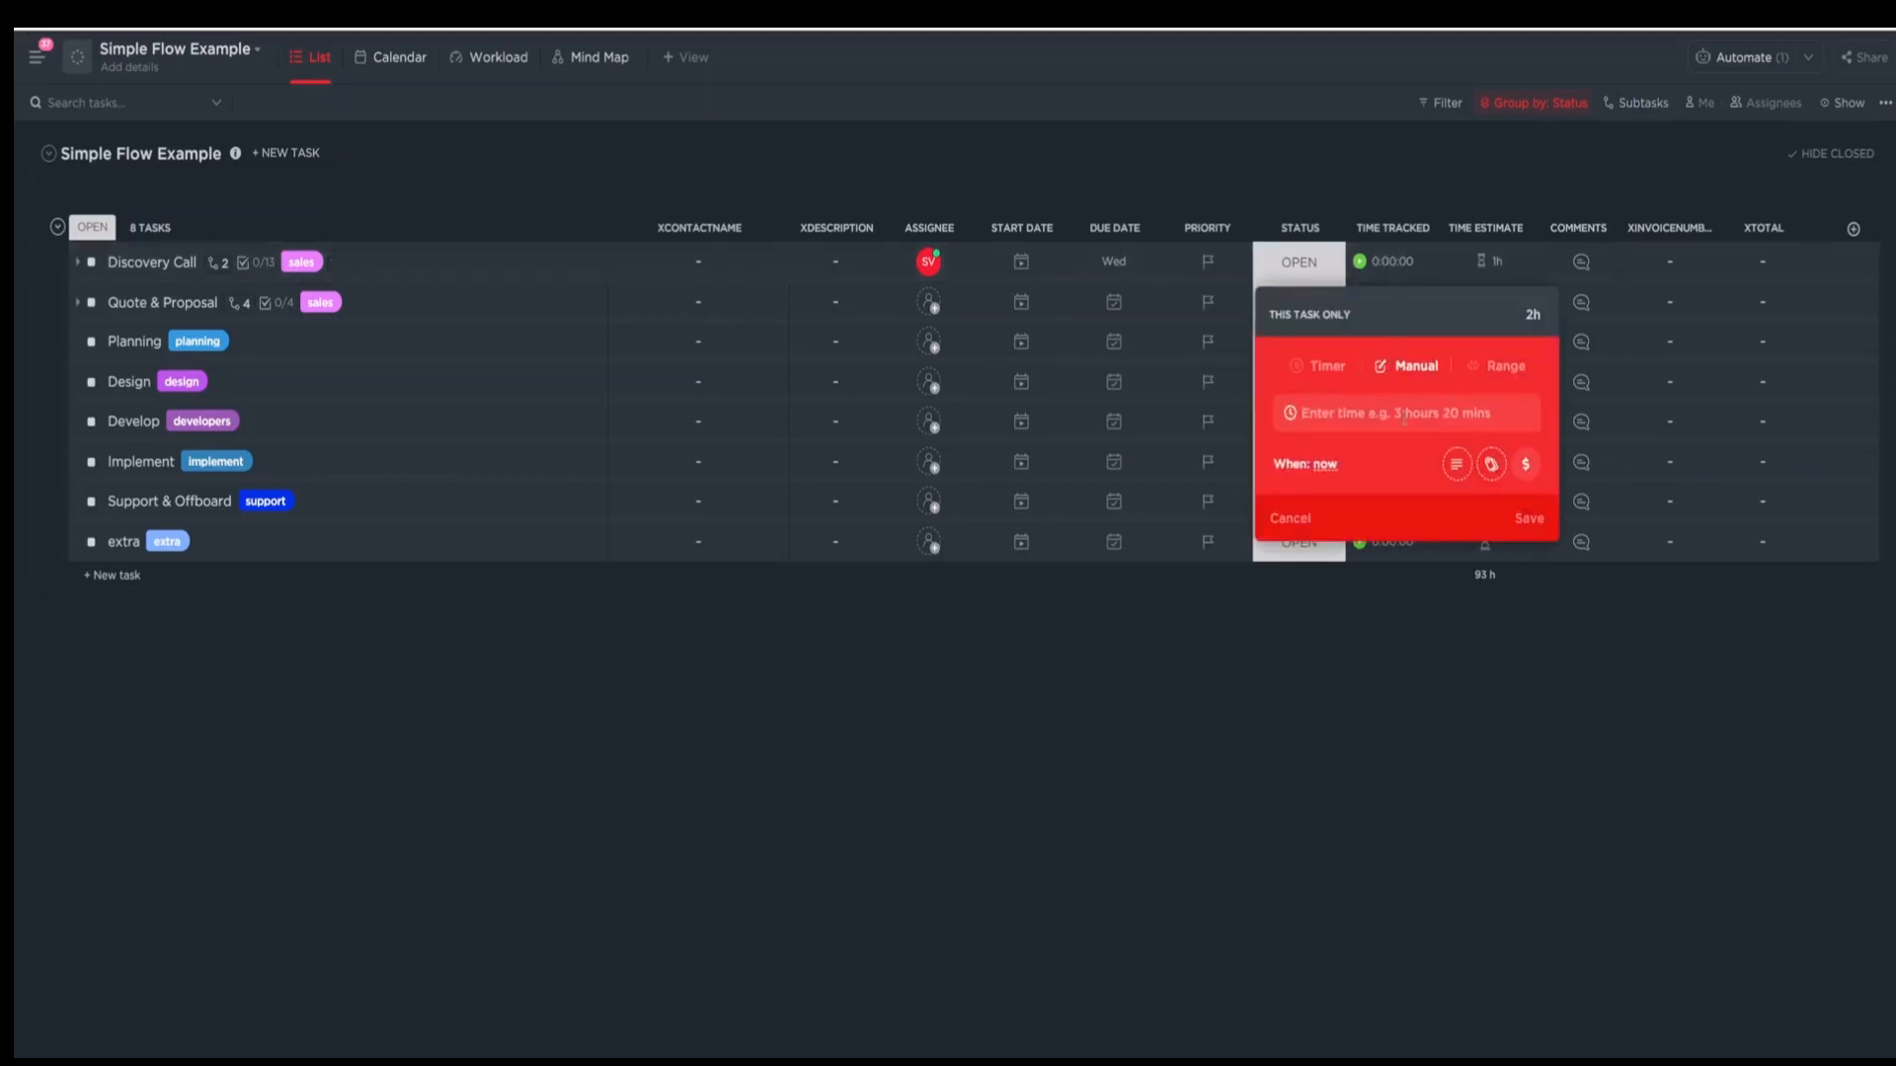
pyautogui.write('2 h')
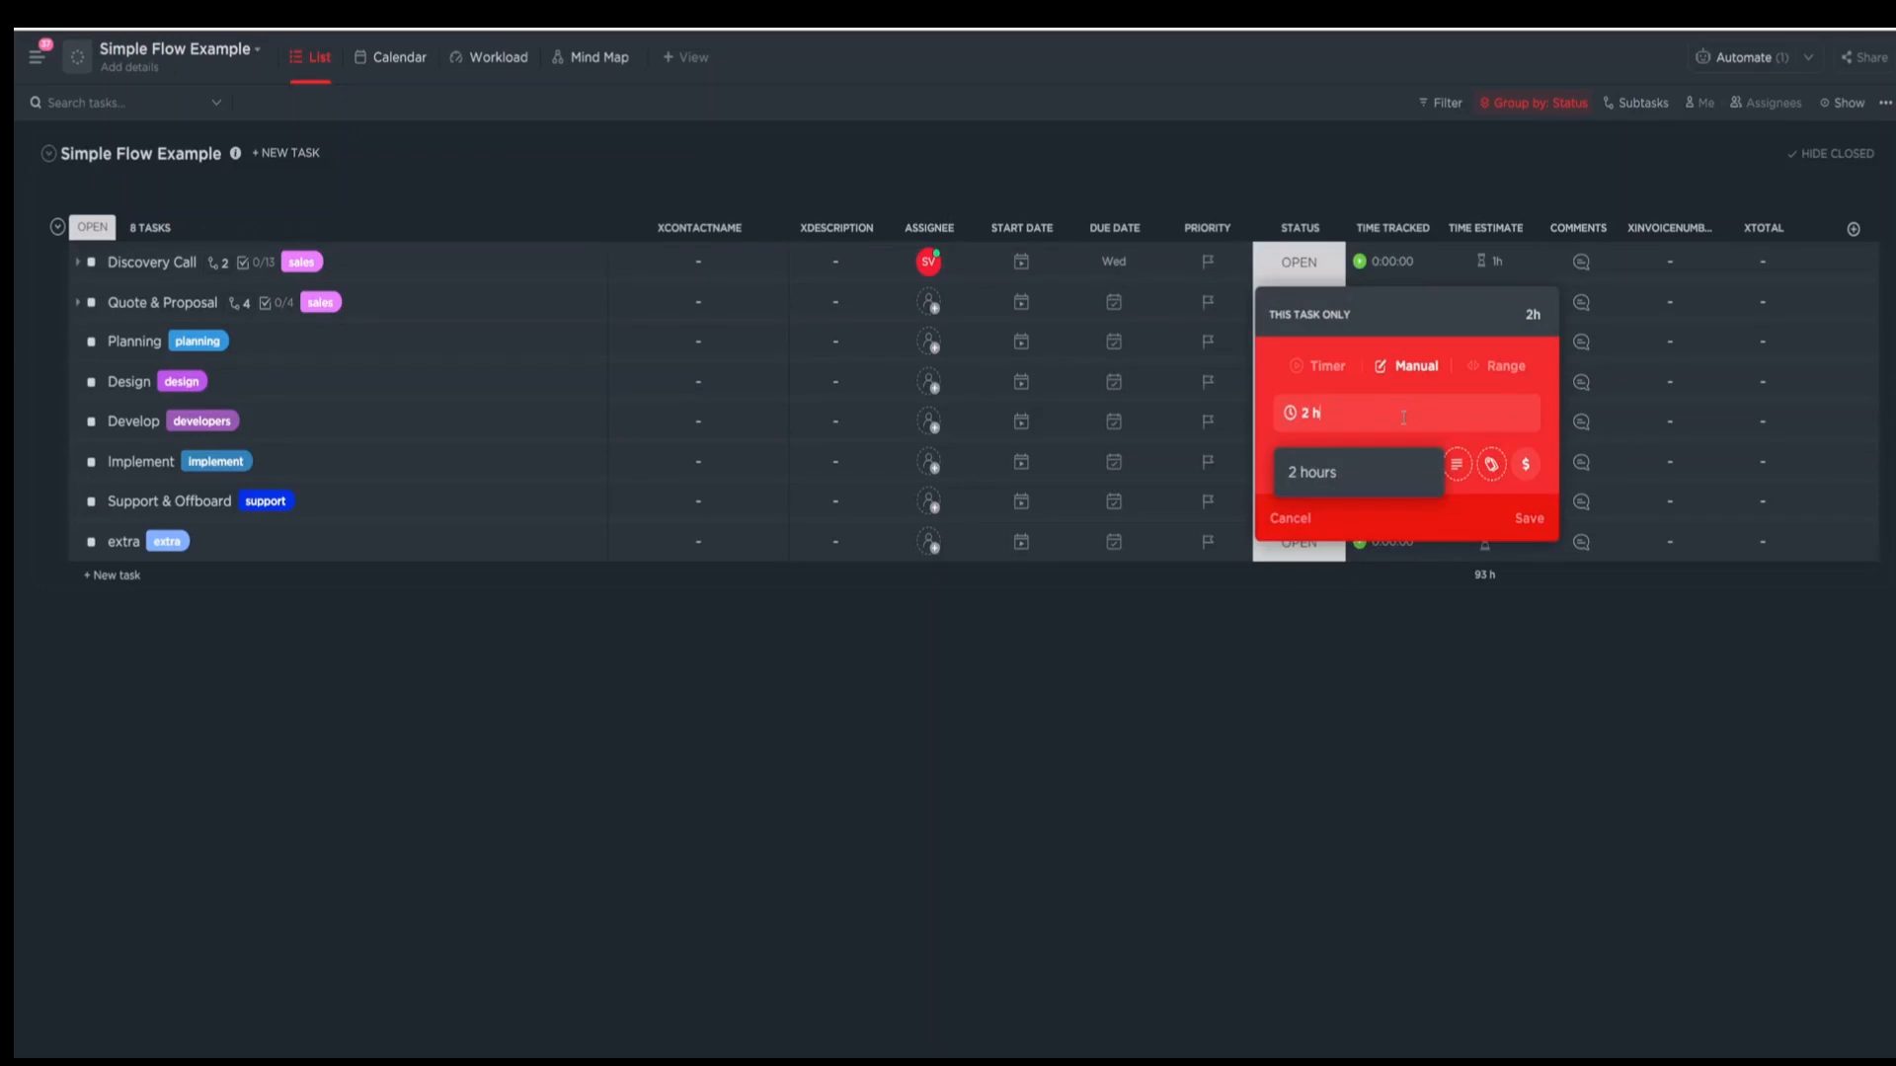
pyautogui.click(1348, 480)
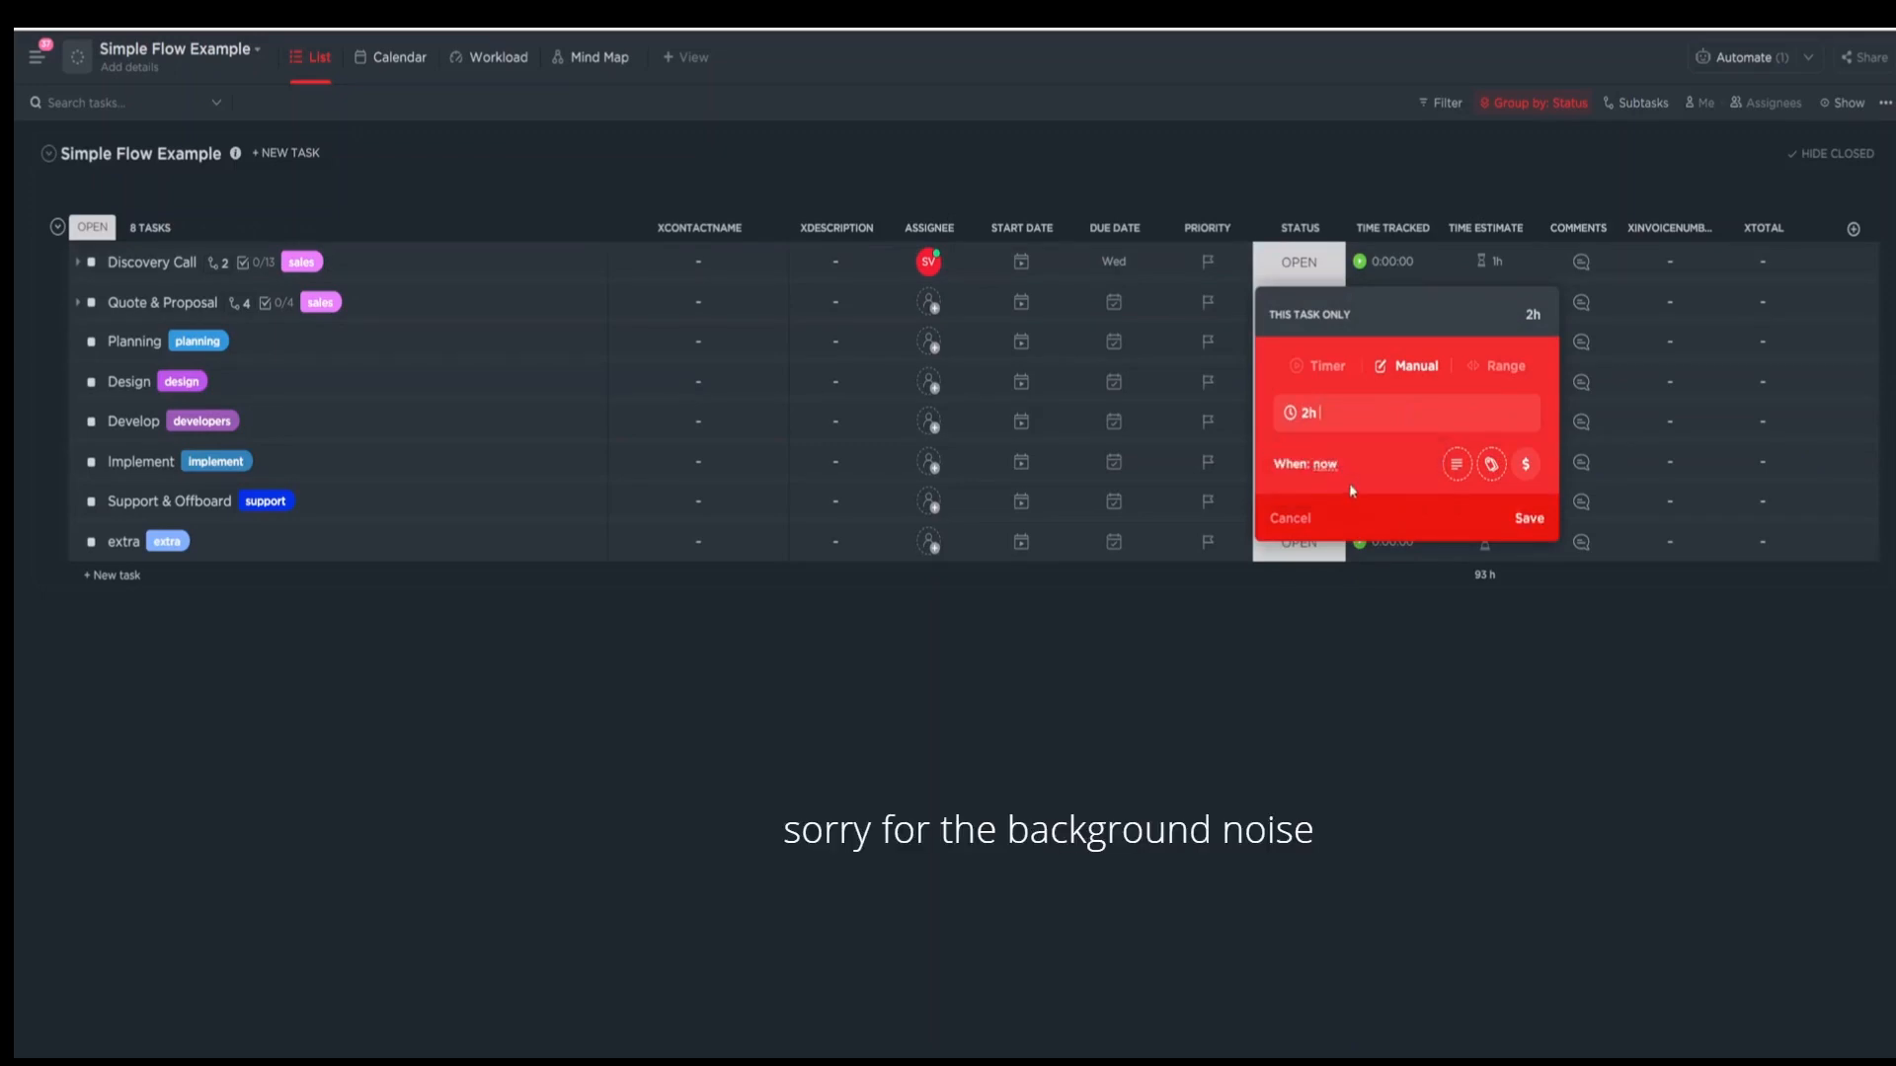
pyautogui.click(1536, 521)
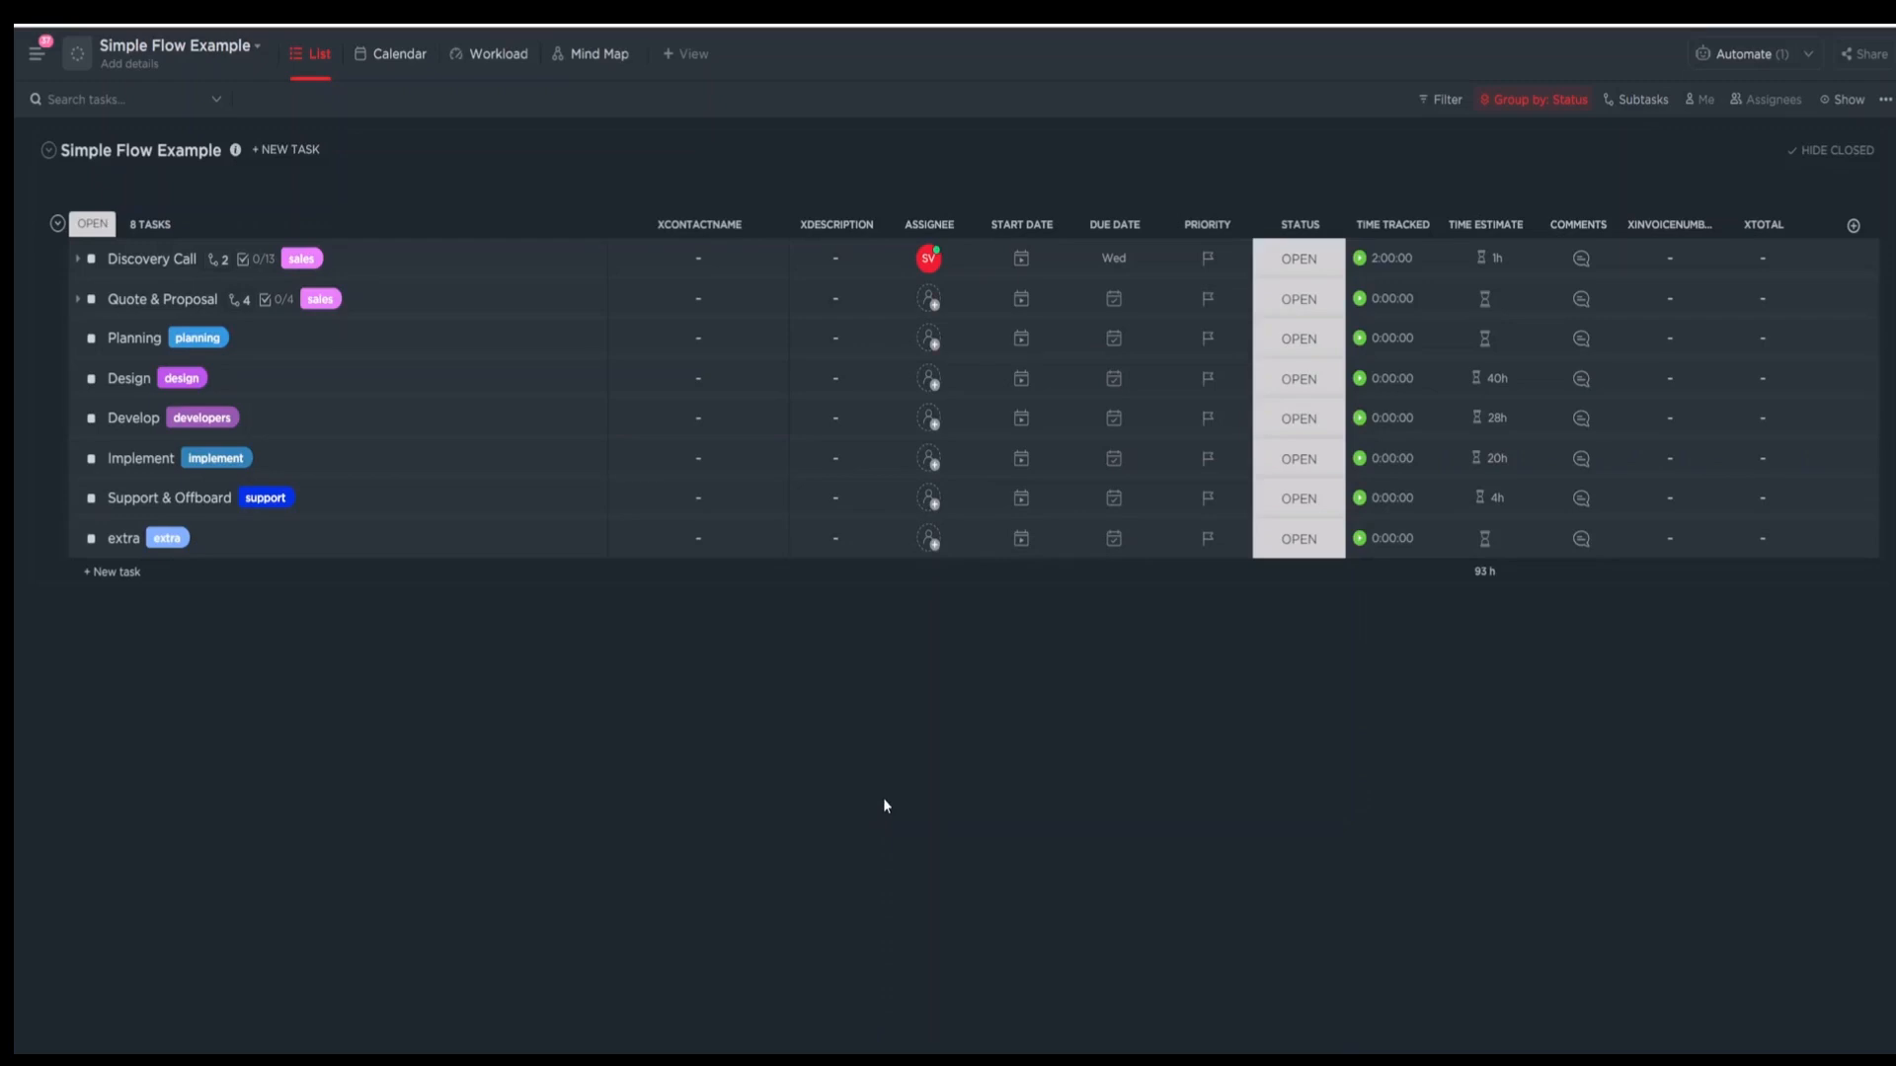
# Check where the Discovery Call task falls in the January 2022 calendar.
pyautogui.click(399, 65)
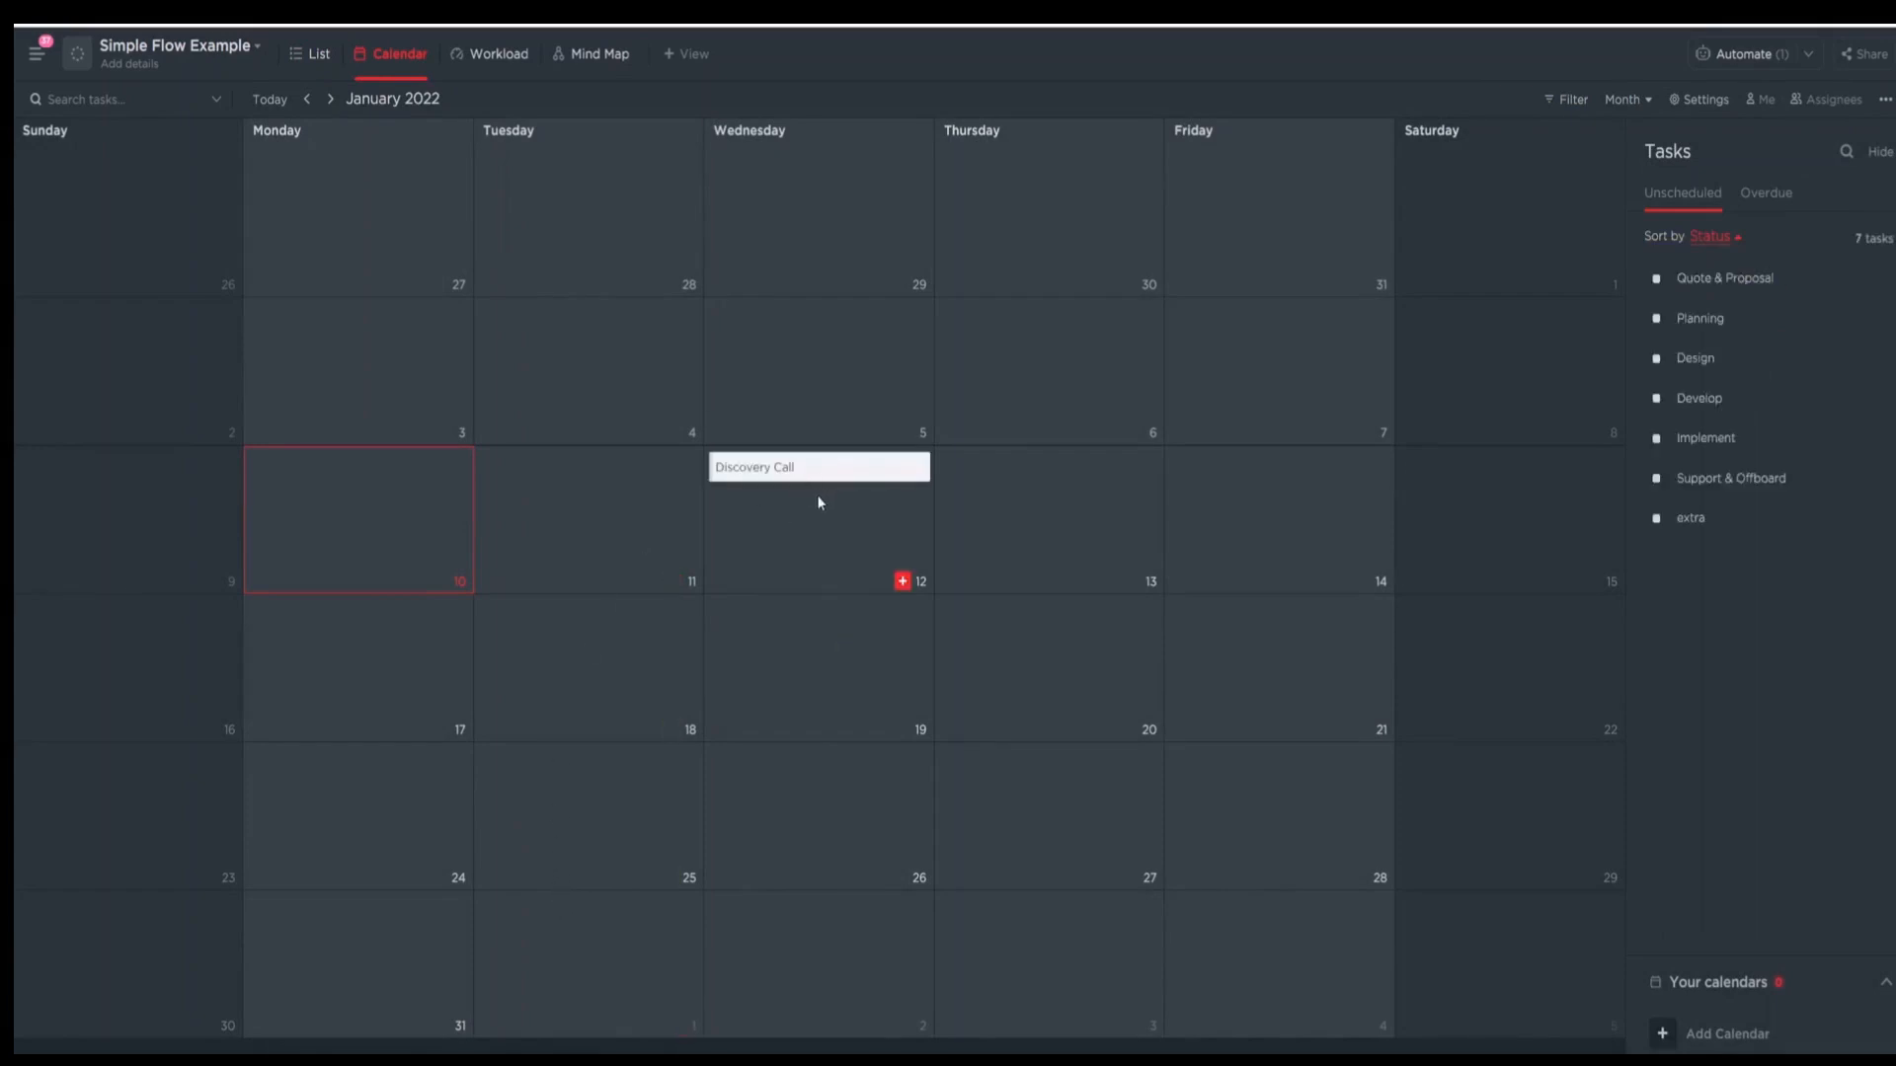
pyautogui.click(300, 61)
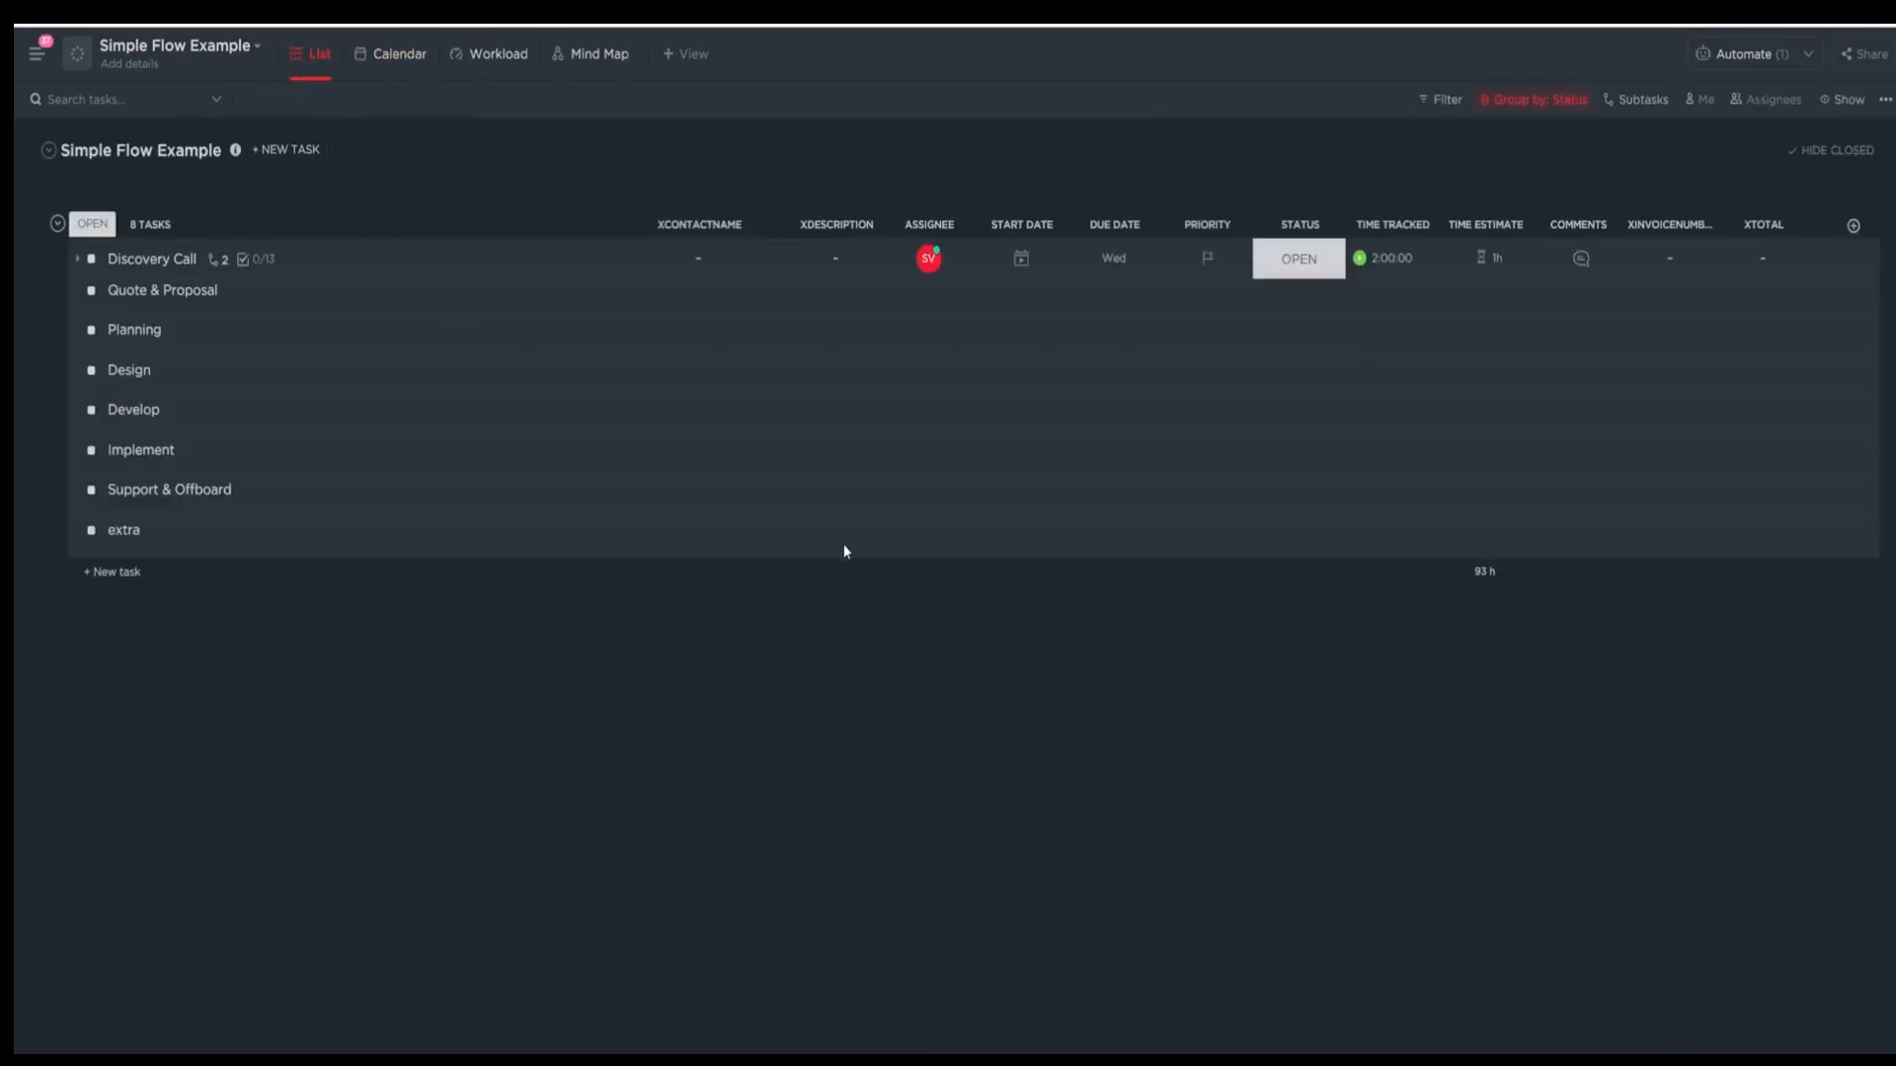
pyautogui.click(410, 62)
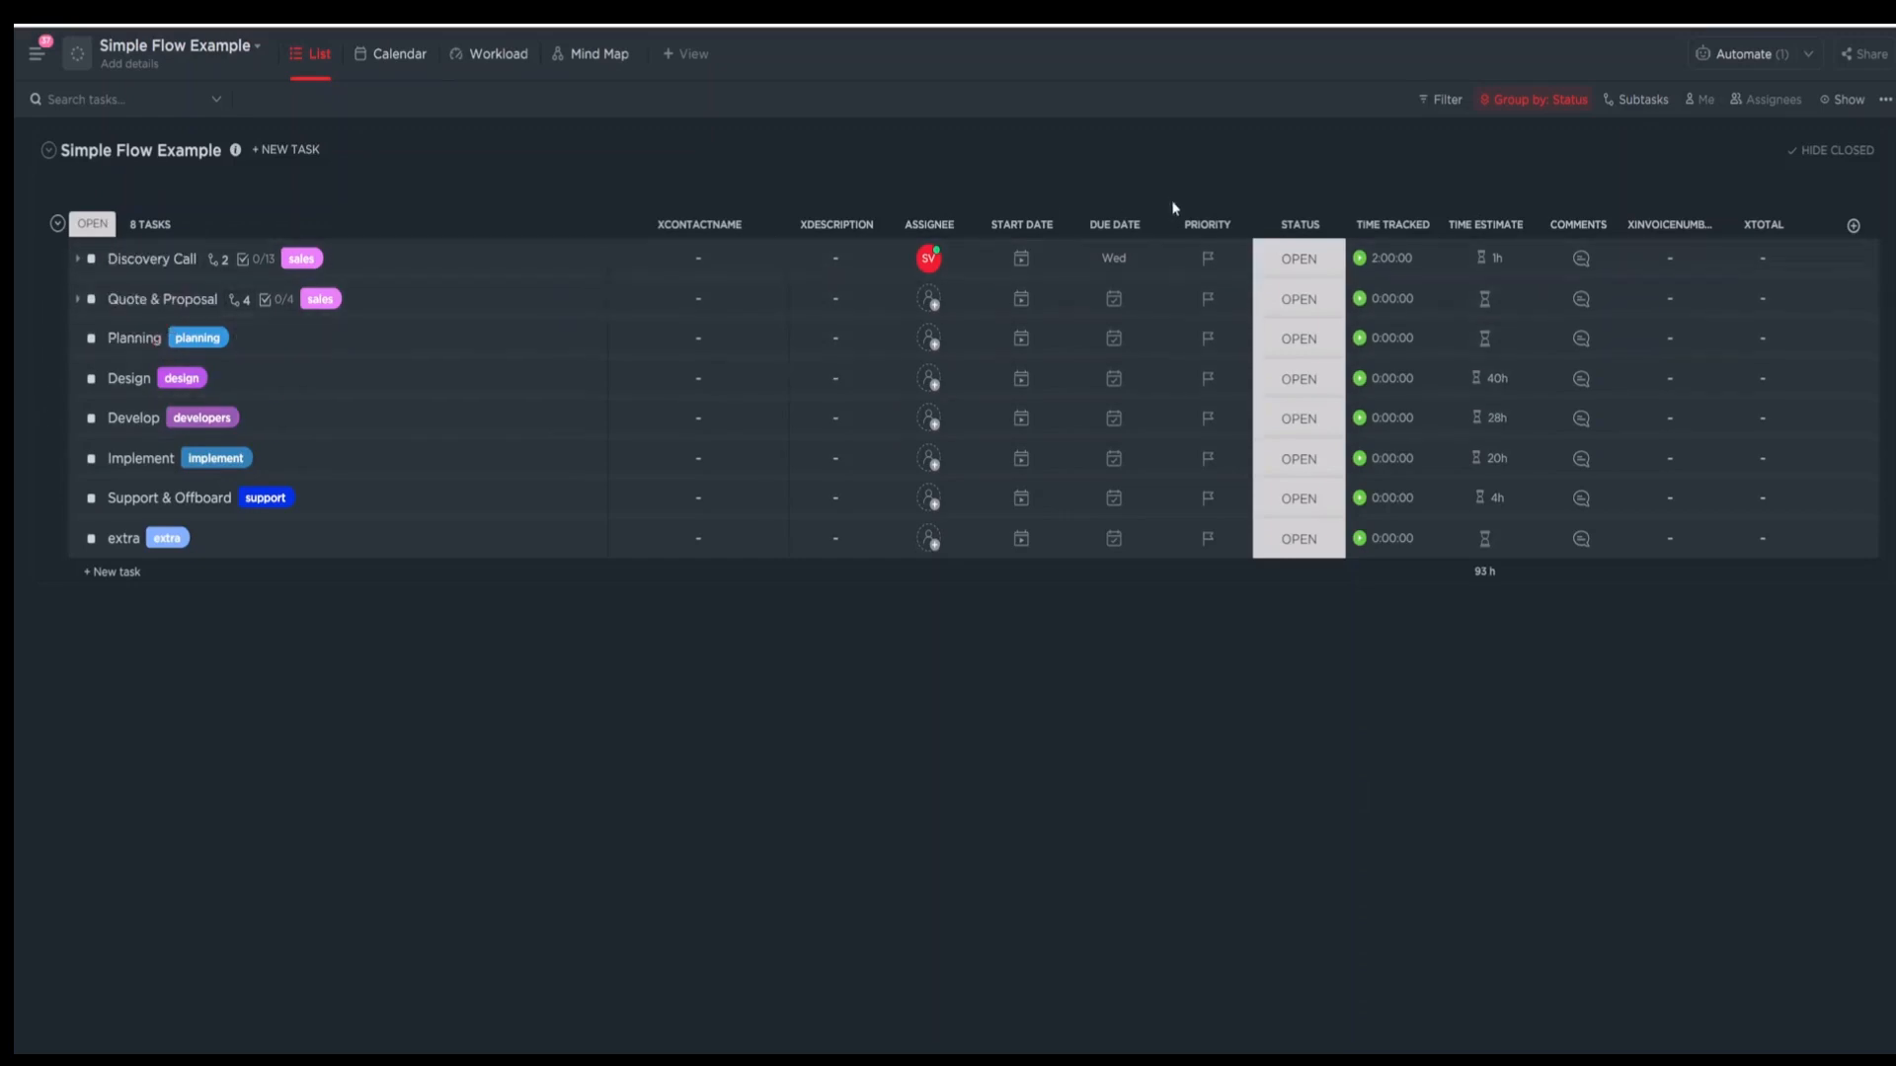
# Set the Quote & Proposal task's due date to January 13, 2022 and assign it to yourself.
pyautogui.click(1126, 303)
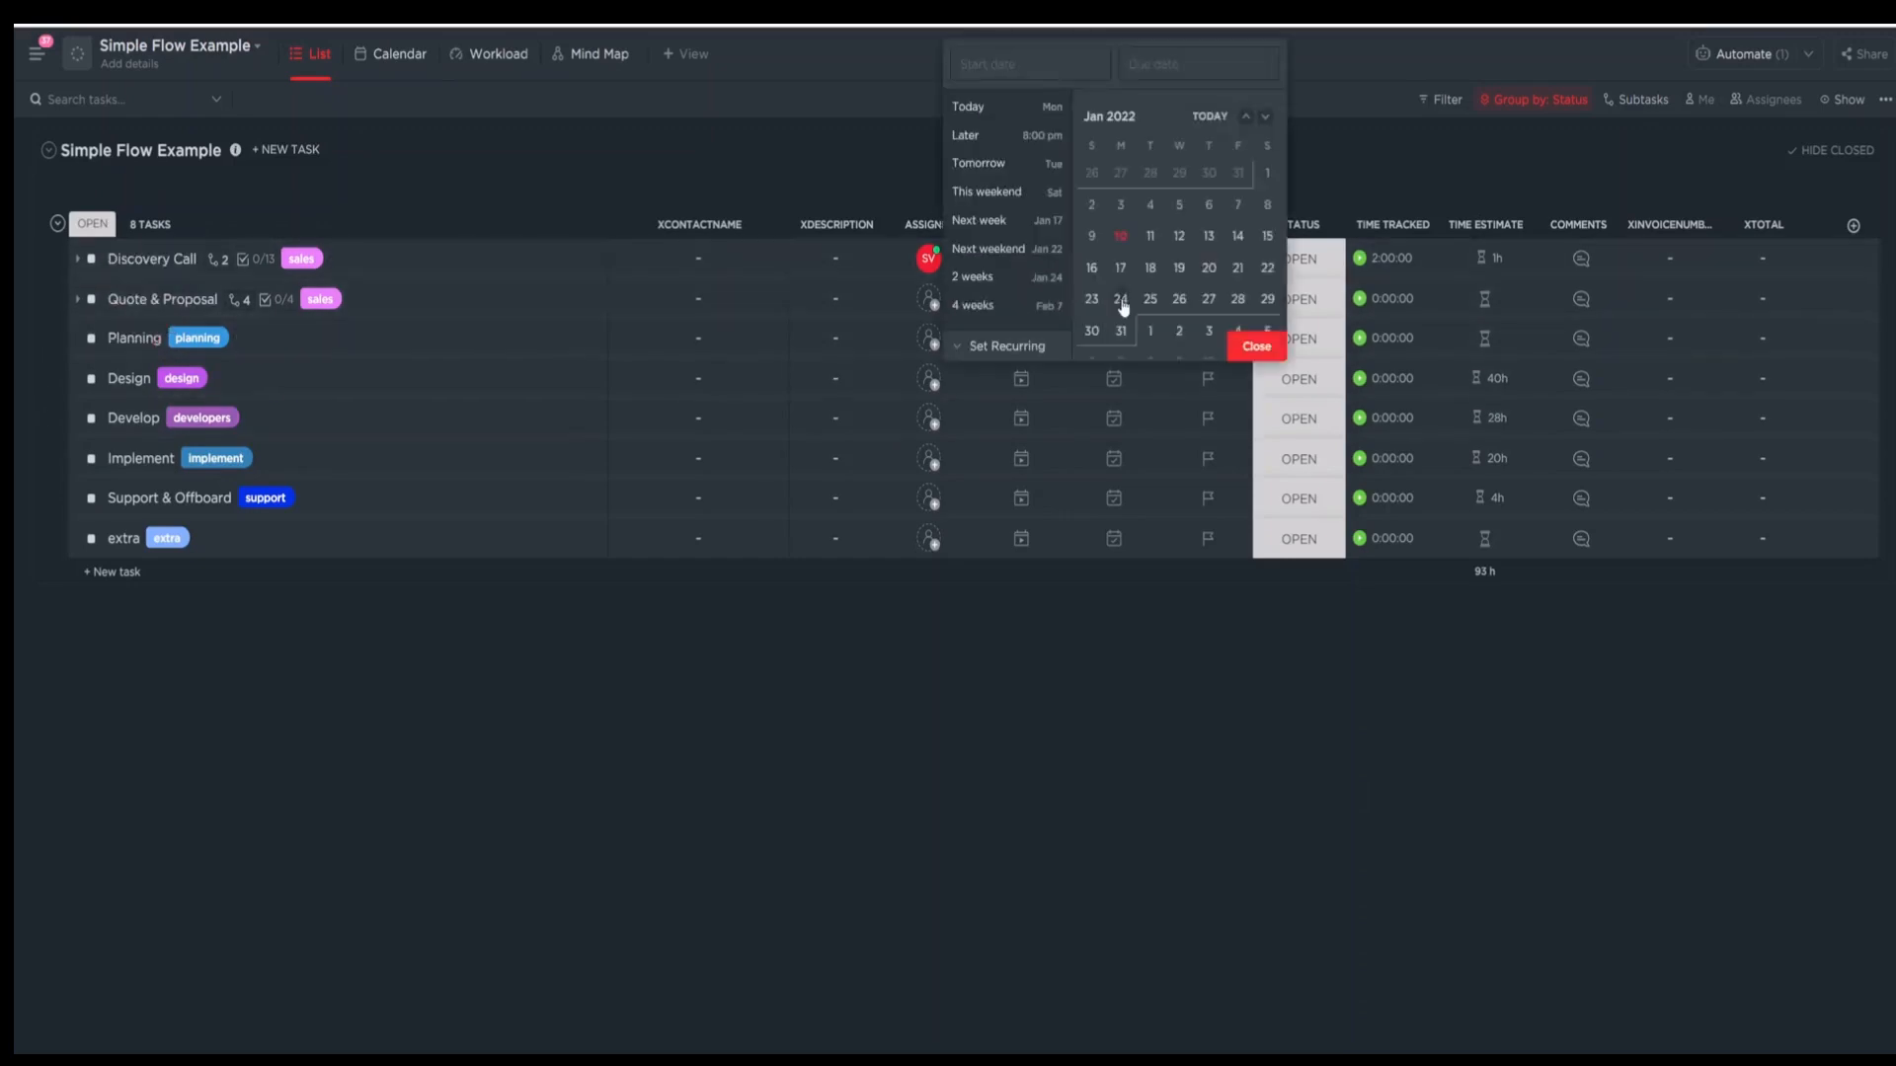
pyautogui.click(1208, 239)
pyautogui.click(1284, 346)
pyautogui.click(929, 299)
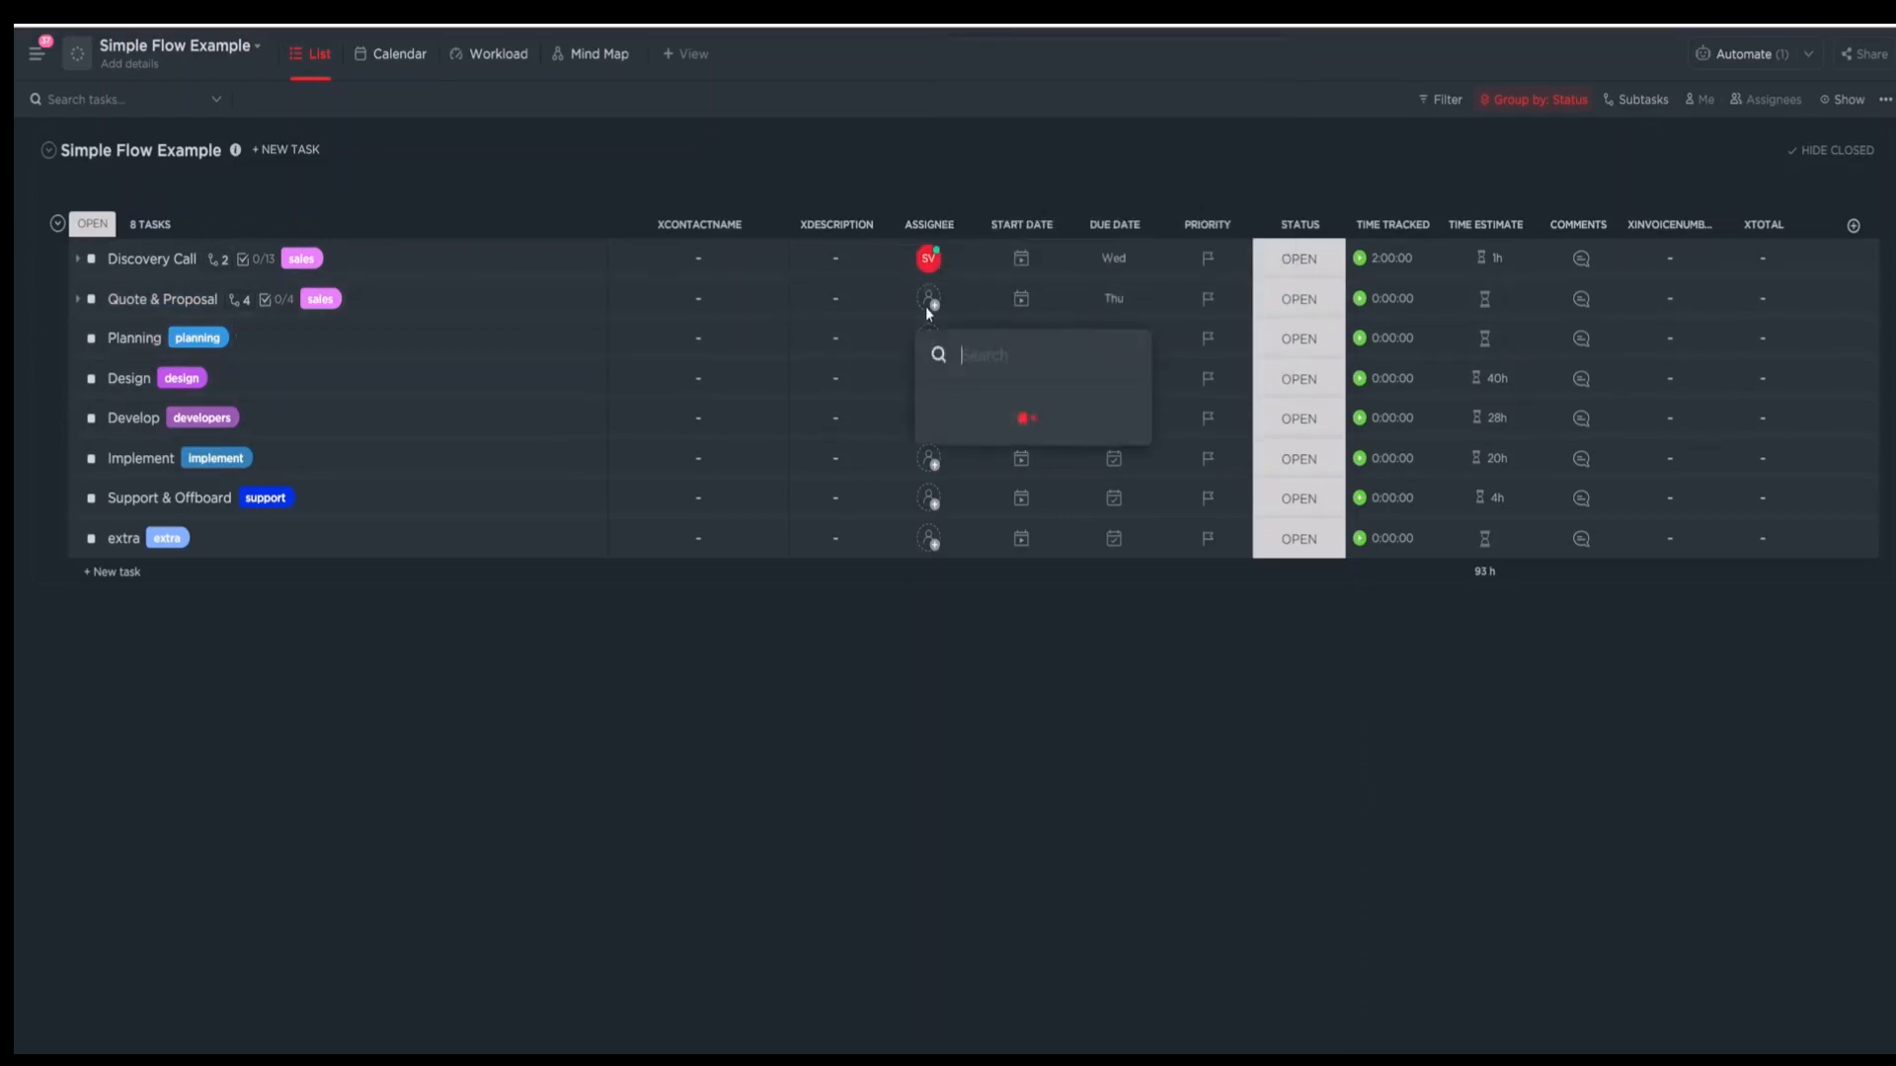
pyautogui.click(1012, 413)
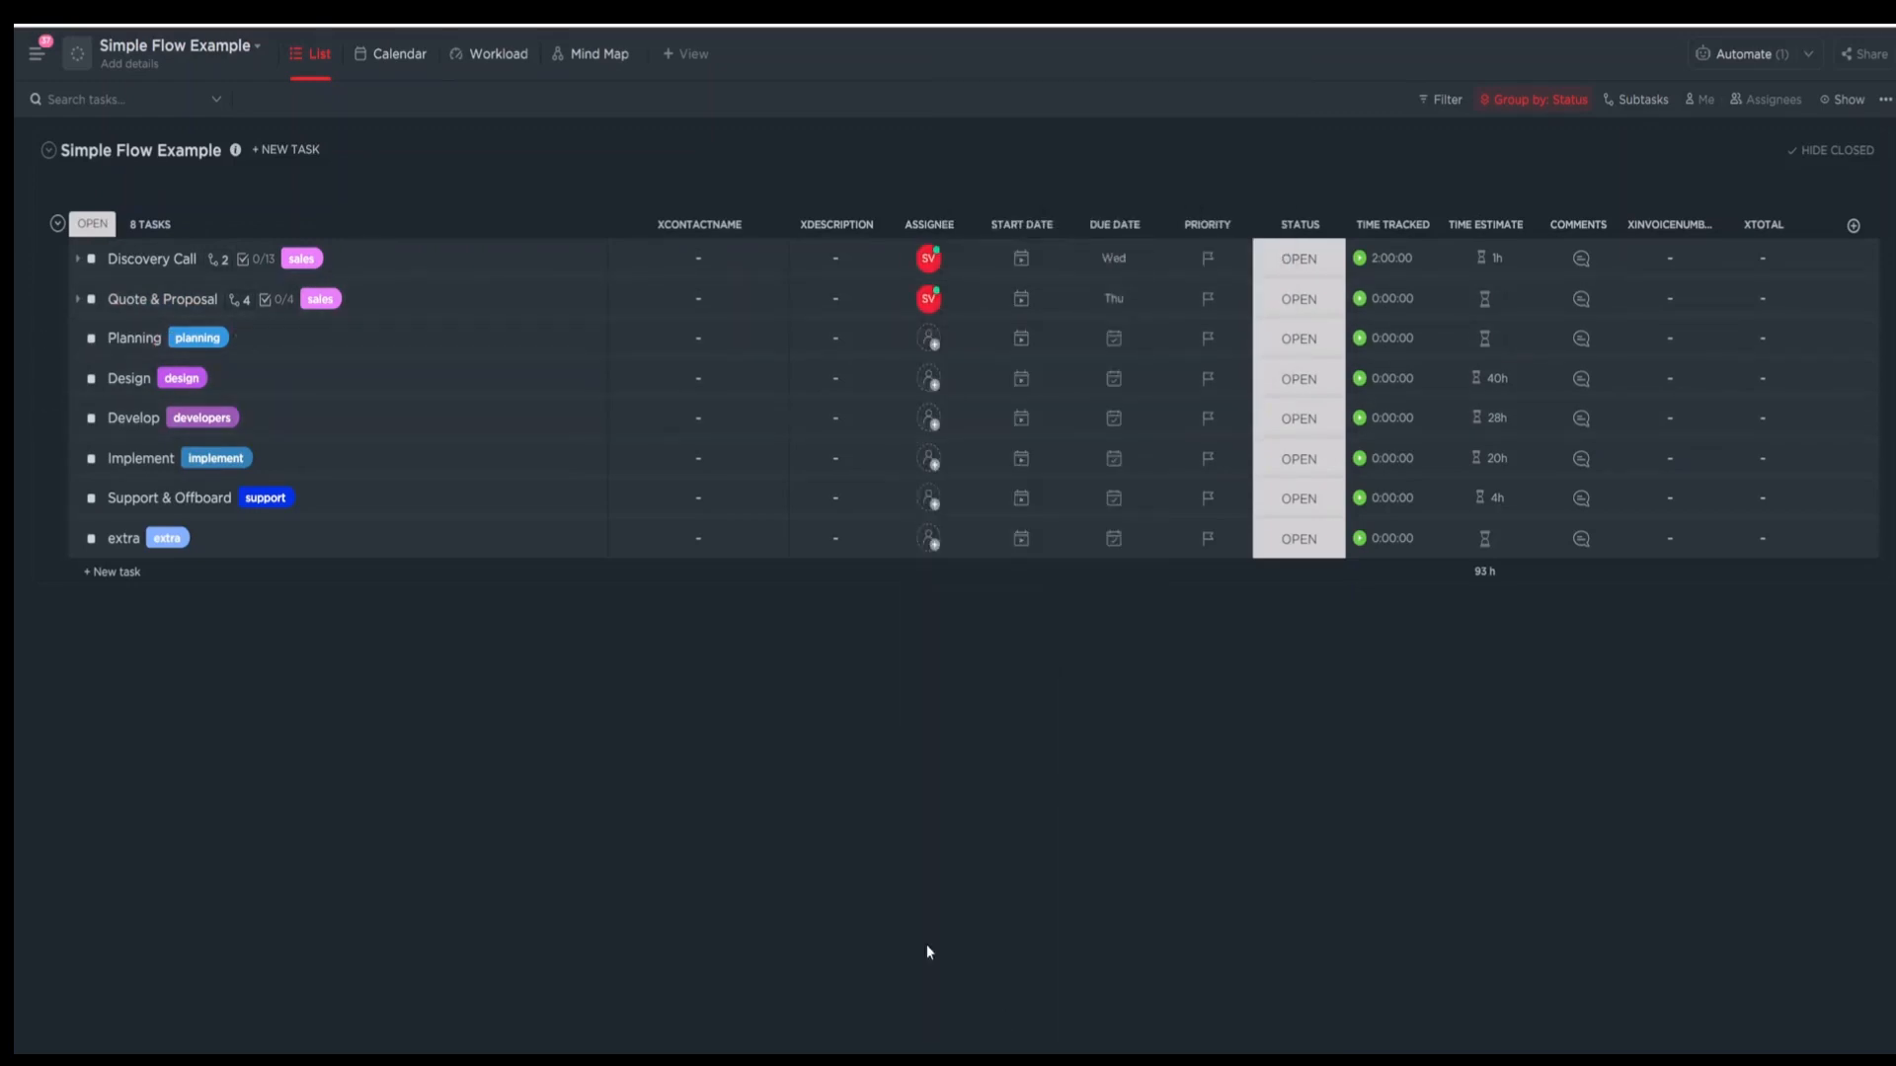
# Review the scheduled tasks in the calendar and compare the weekly workload with the list's time estimates.
pyautogui.click(375, 69)
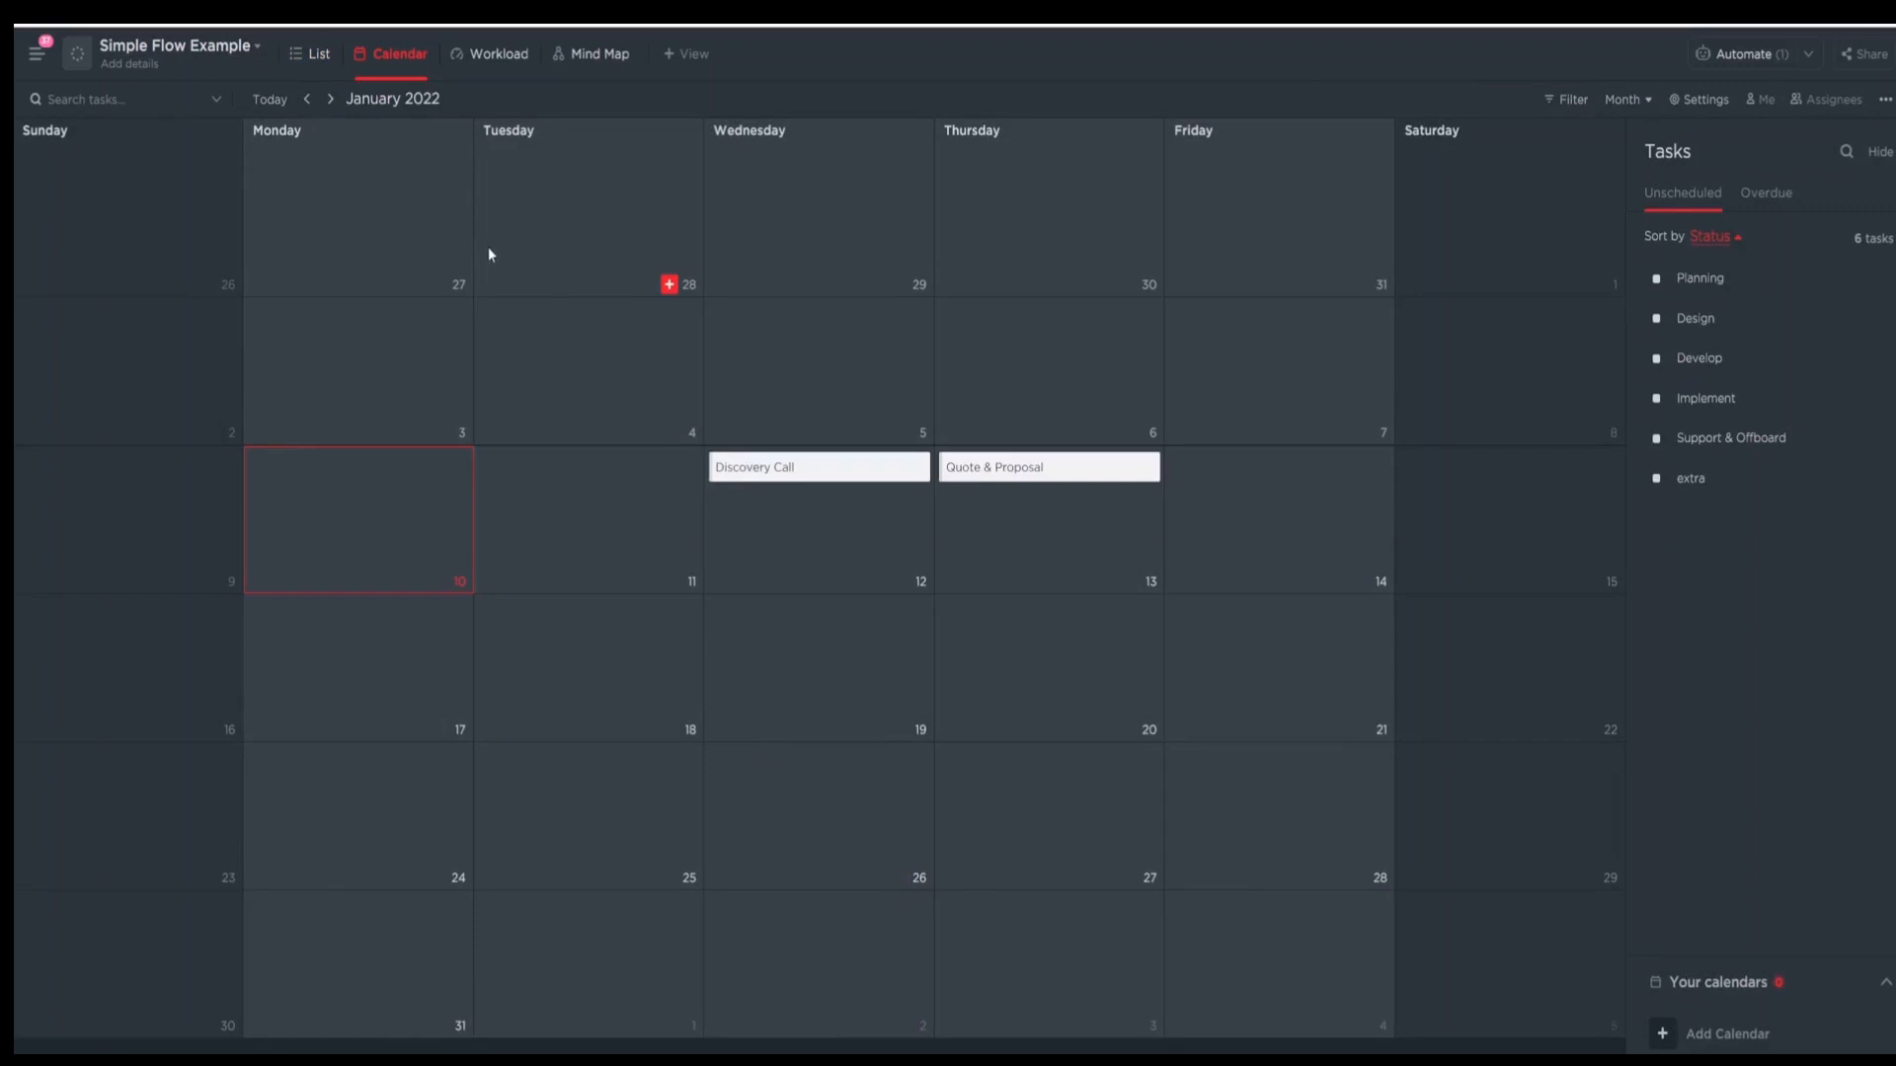
pyautogui.click(474, 58)
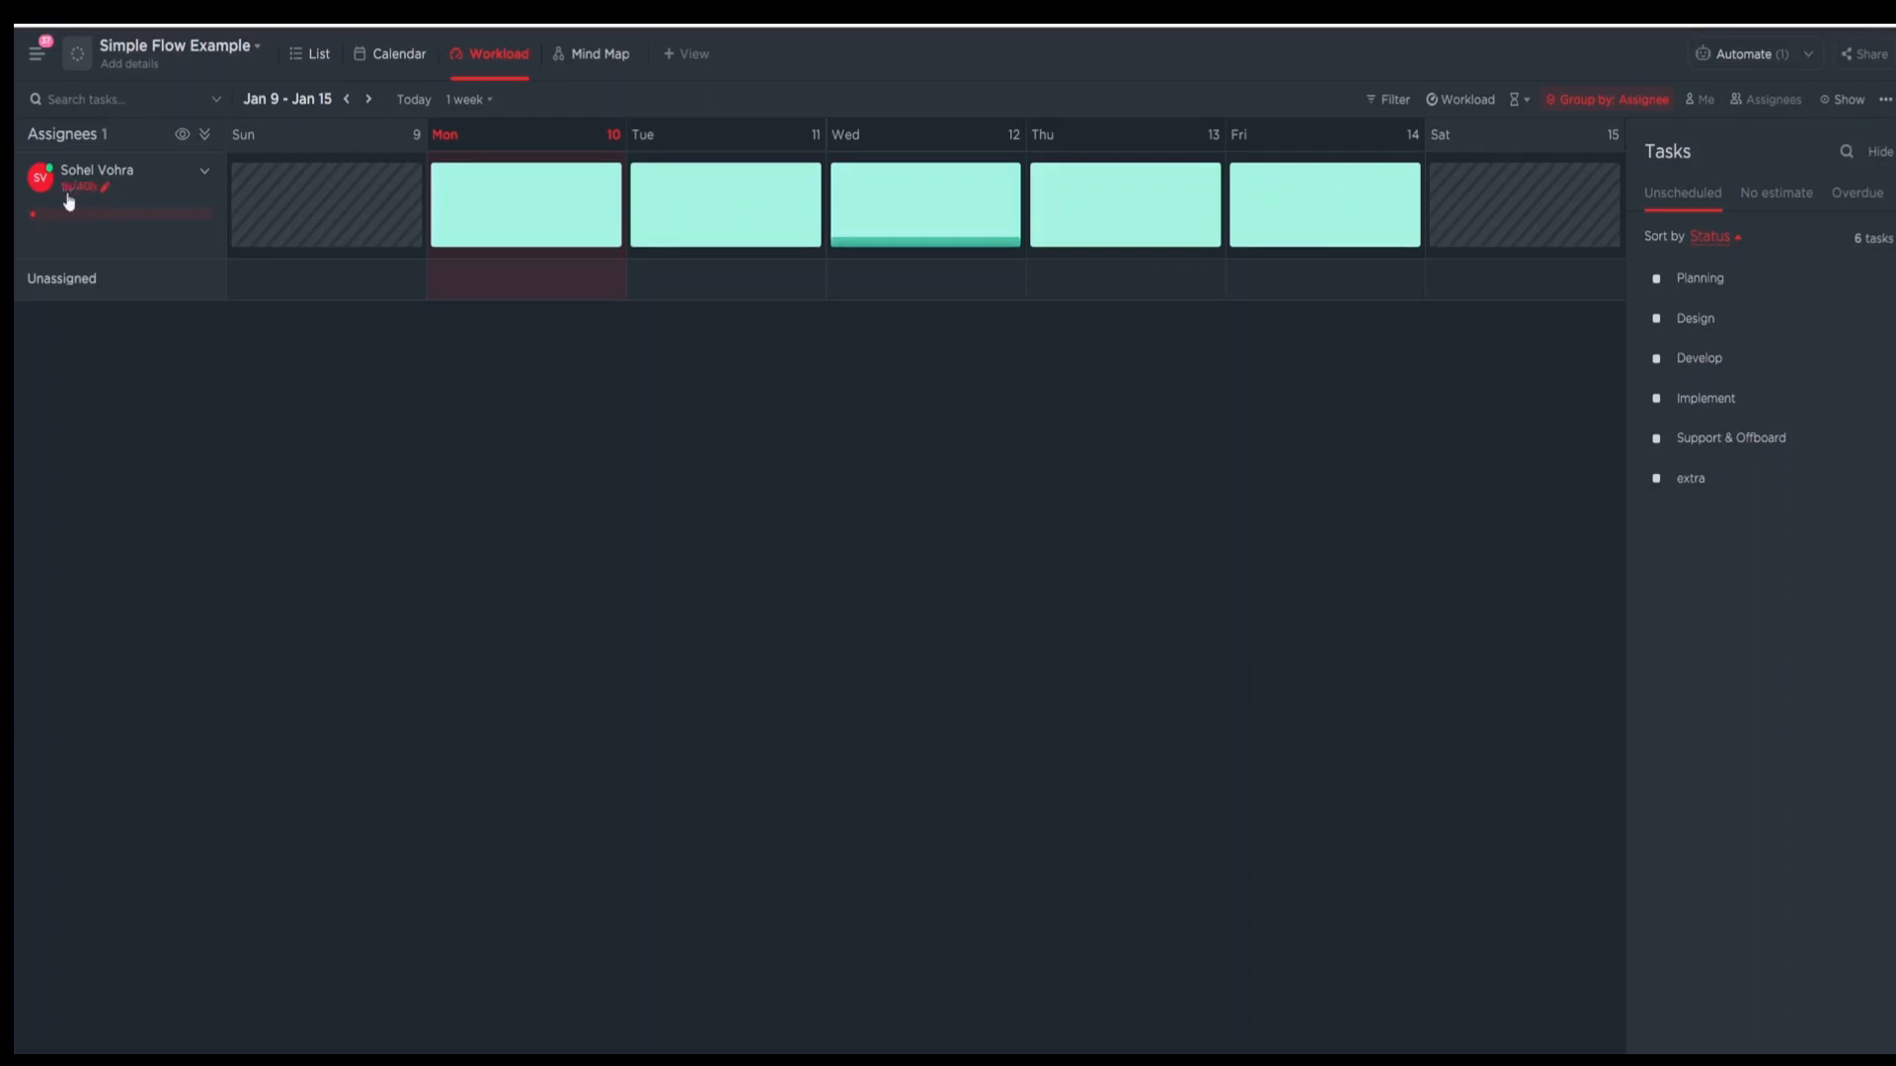
pyautogui.click(308, 58)
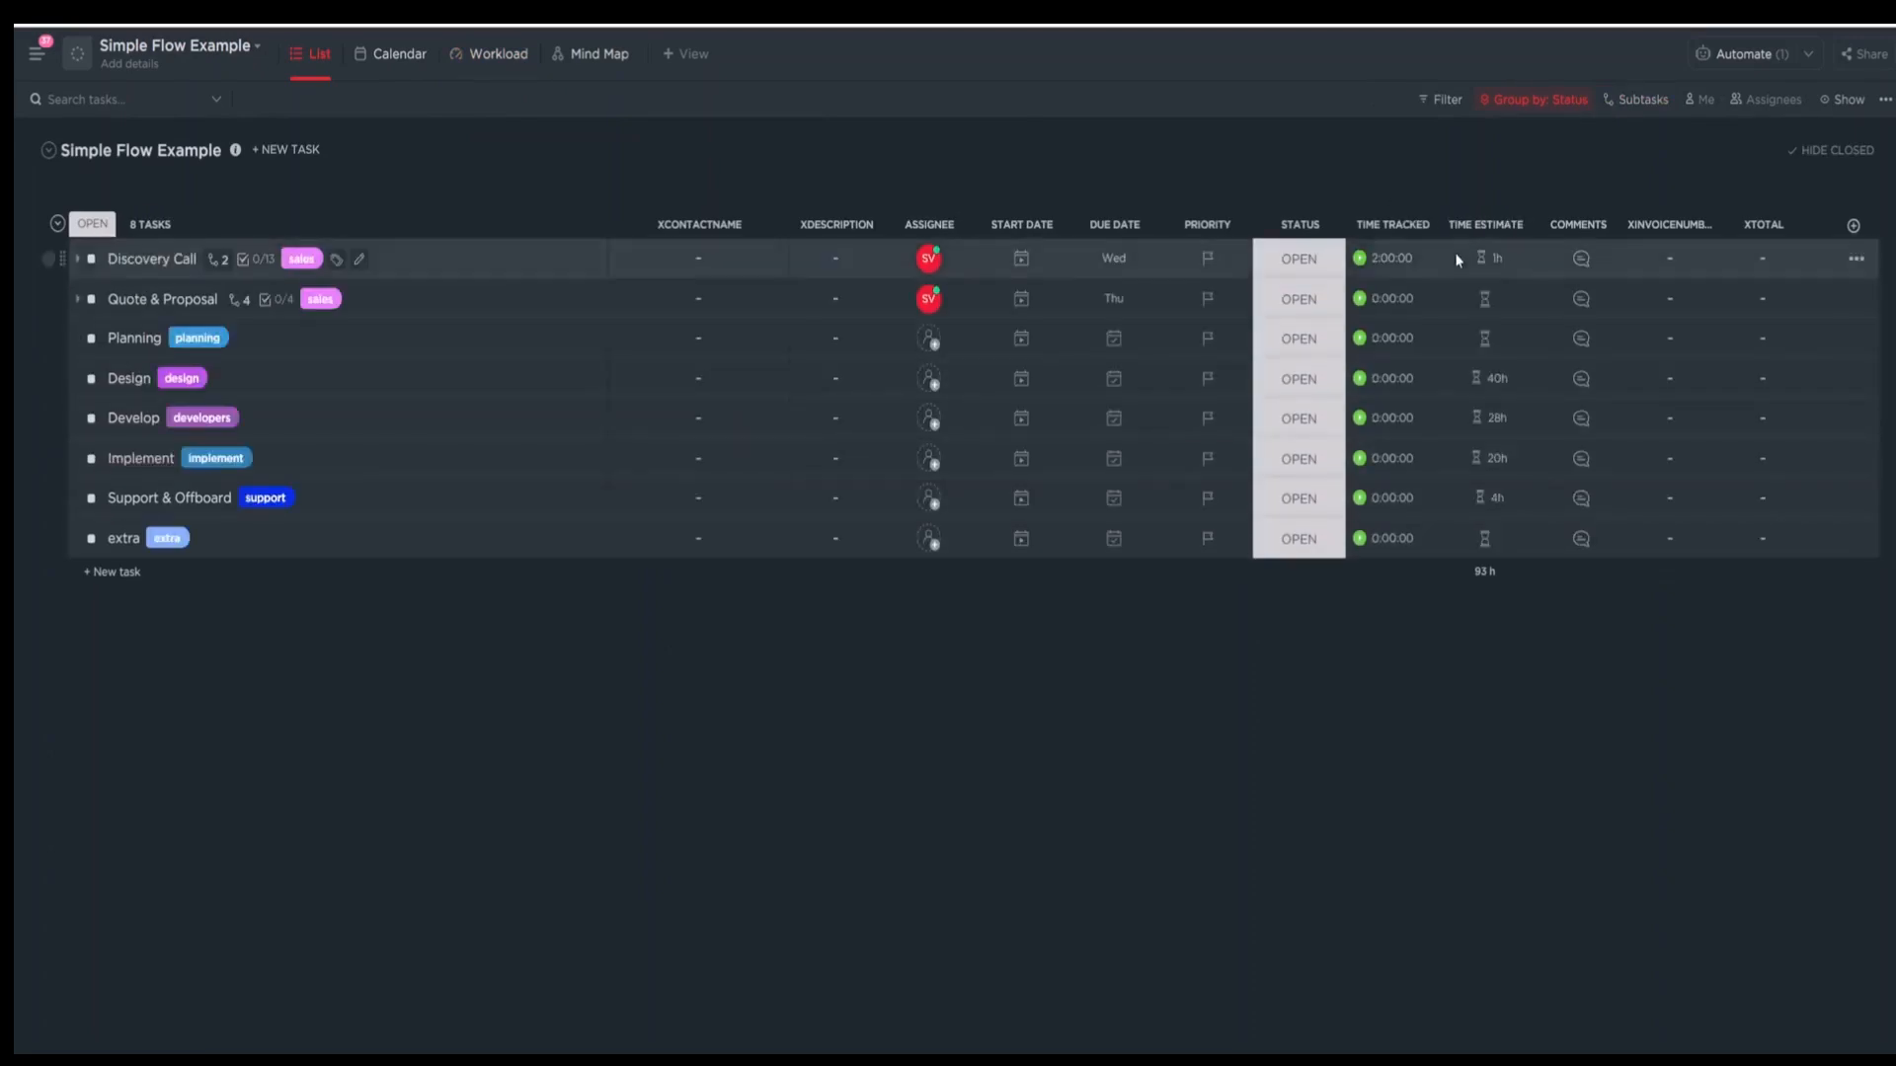
pyautogui.click(497, 88)
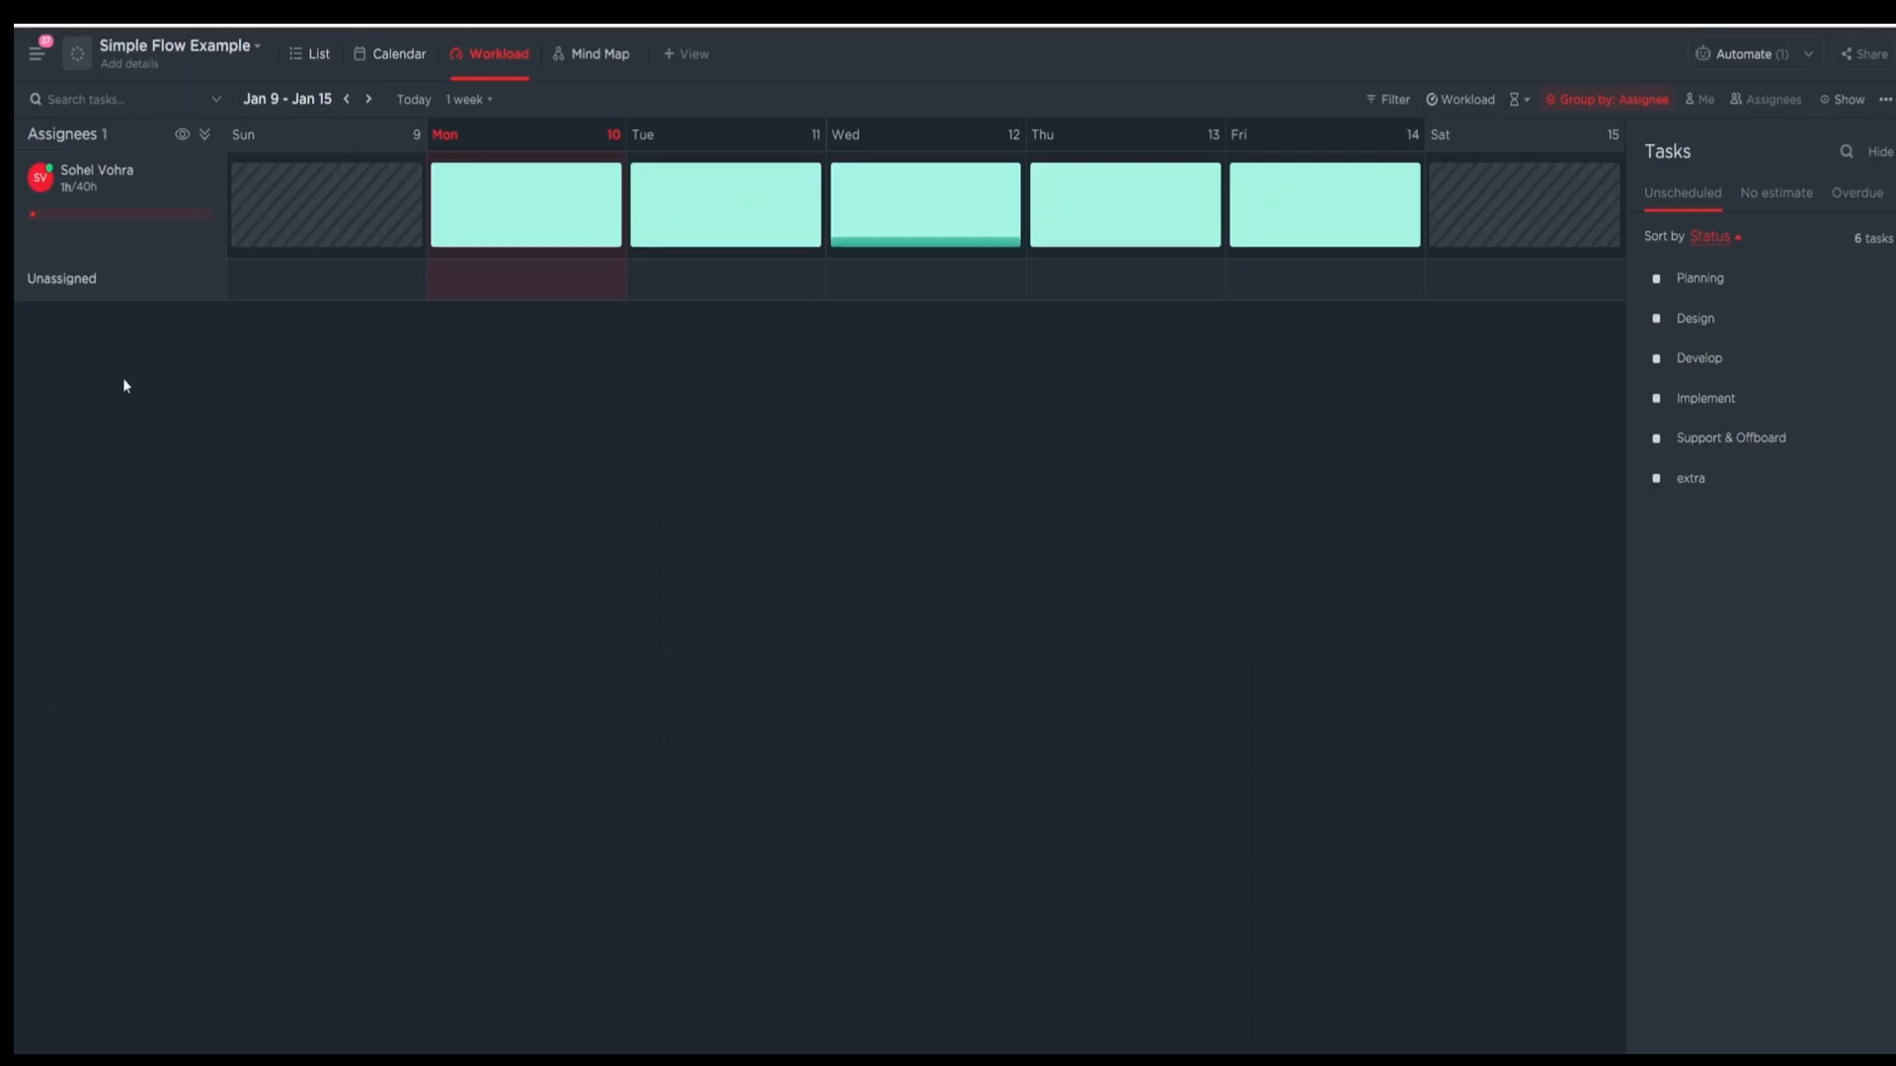
# In the list view, assign the Design task to yourself and set its due date to January 14, 2022.
pyautogui.click(308, 57)
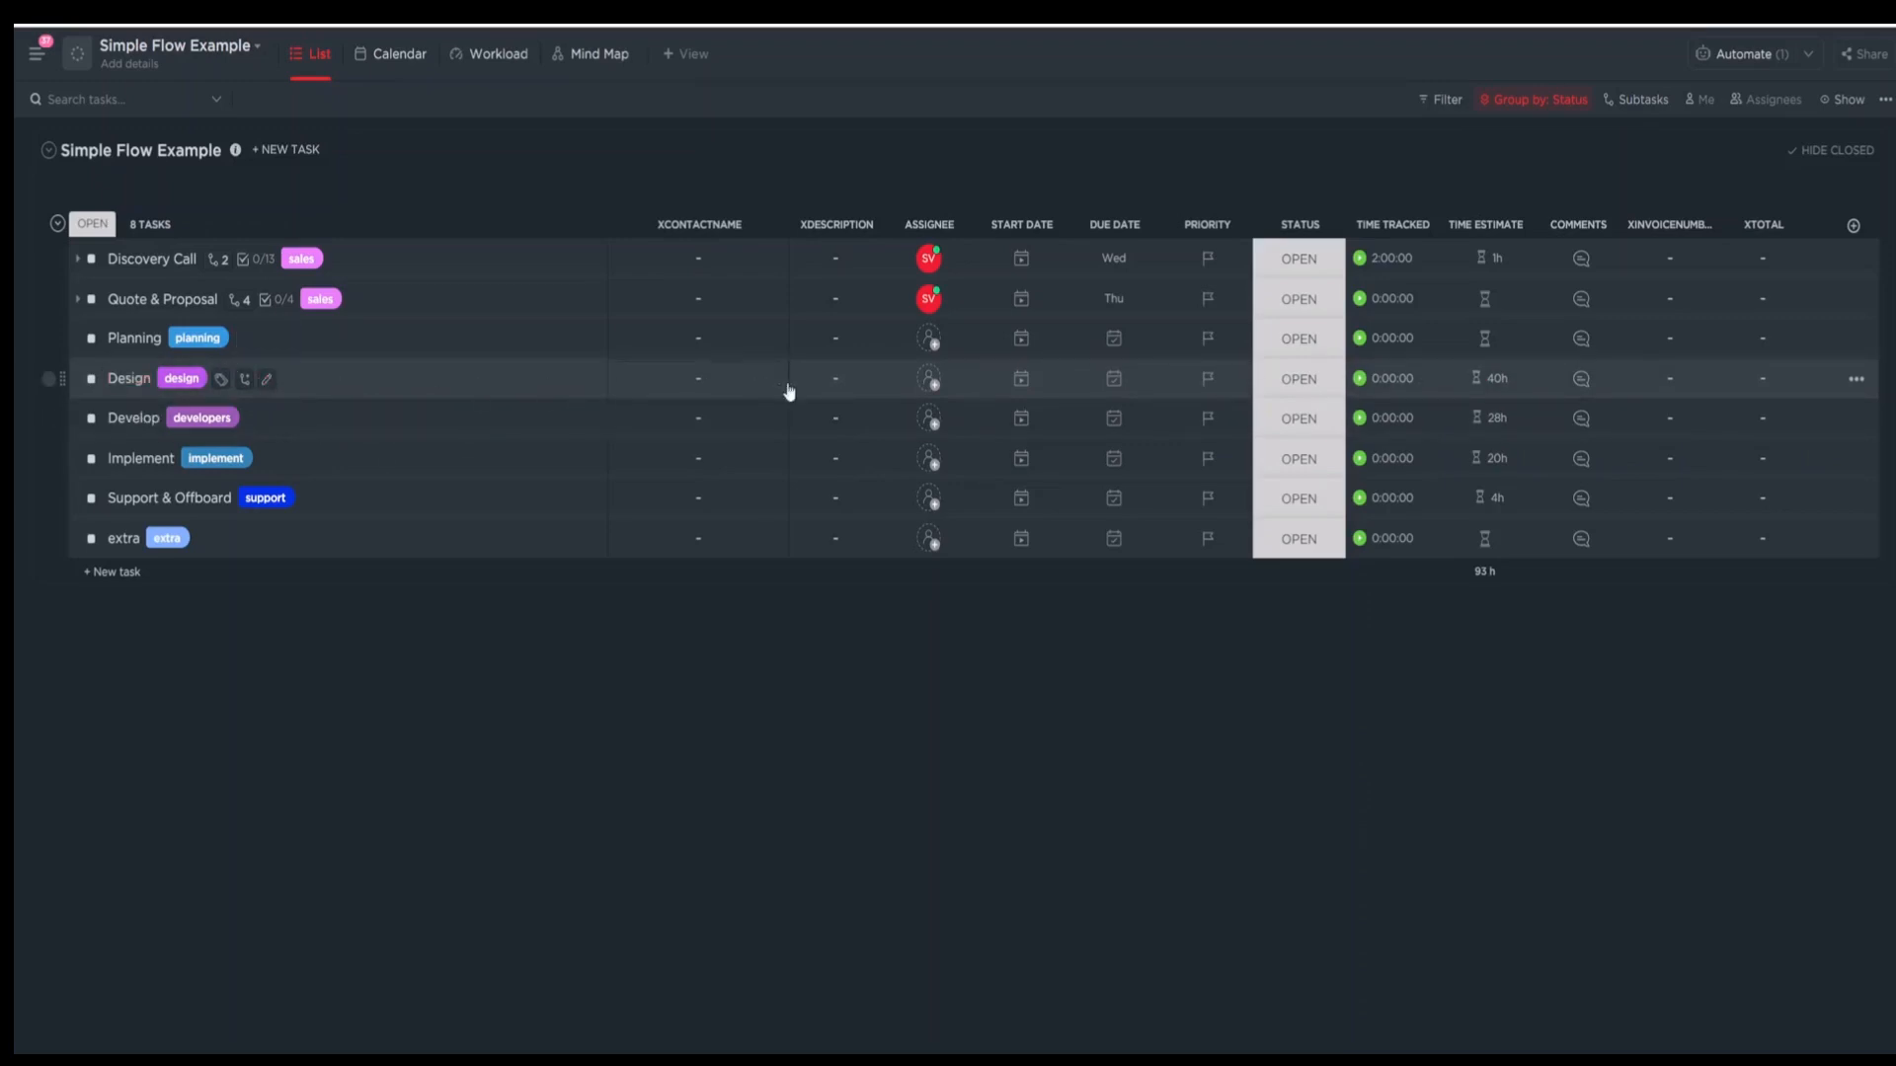
pyautogui.click(926, 391)
pyautogui.click(968, 488)
pyautogui.click(894, 511)
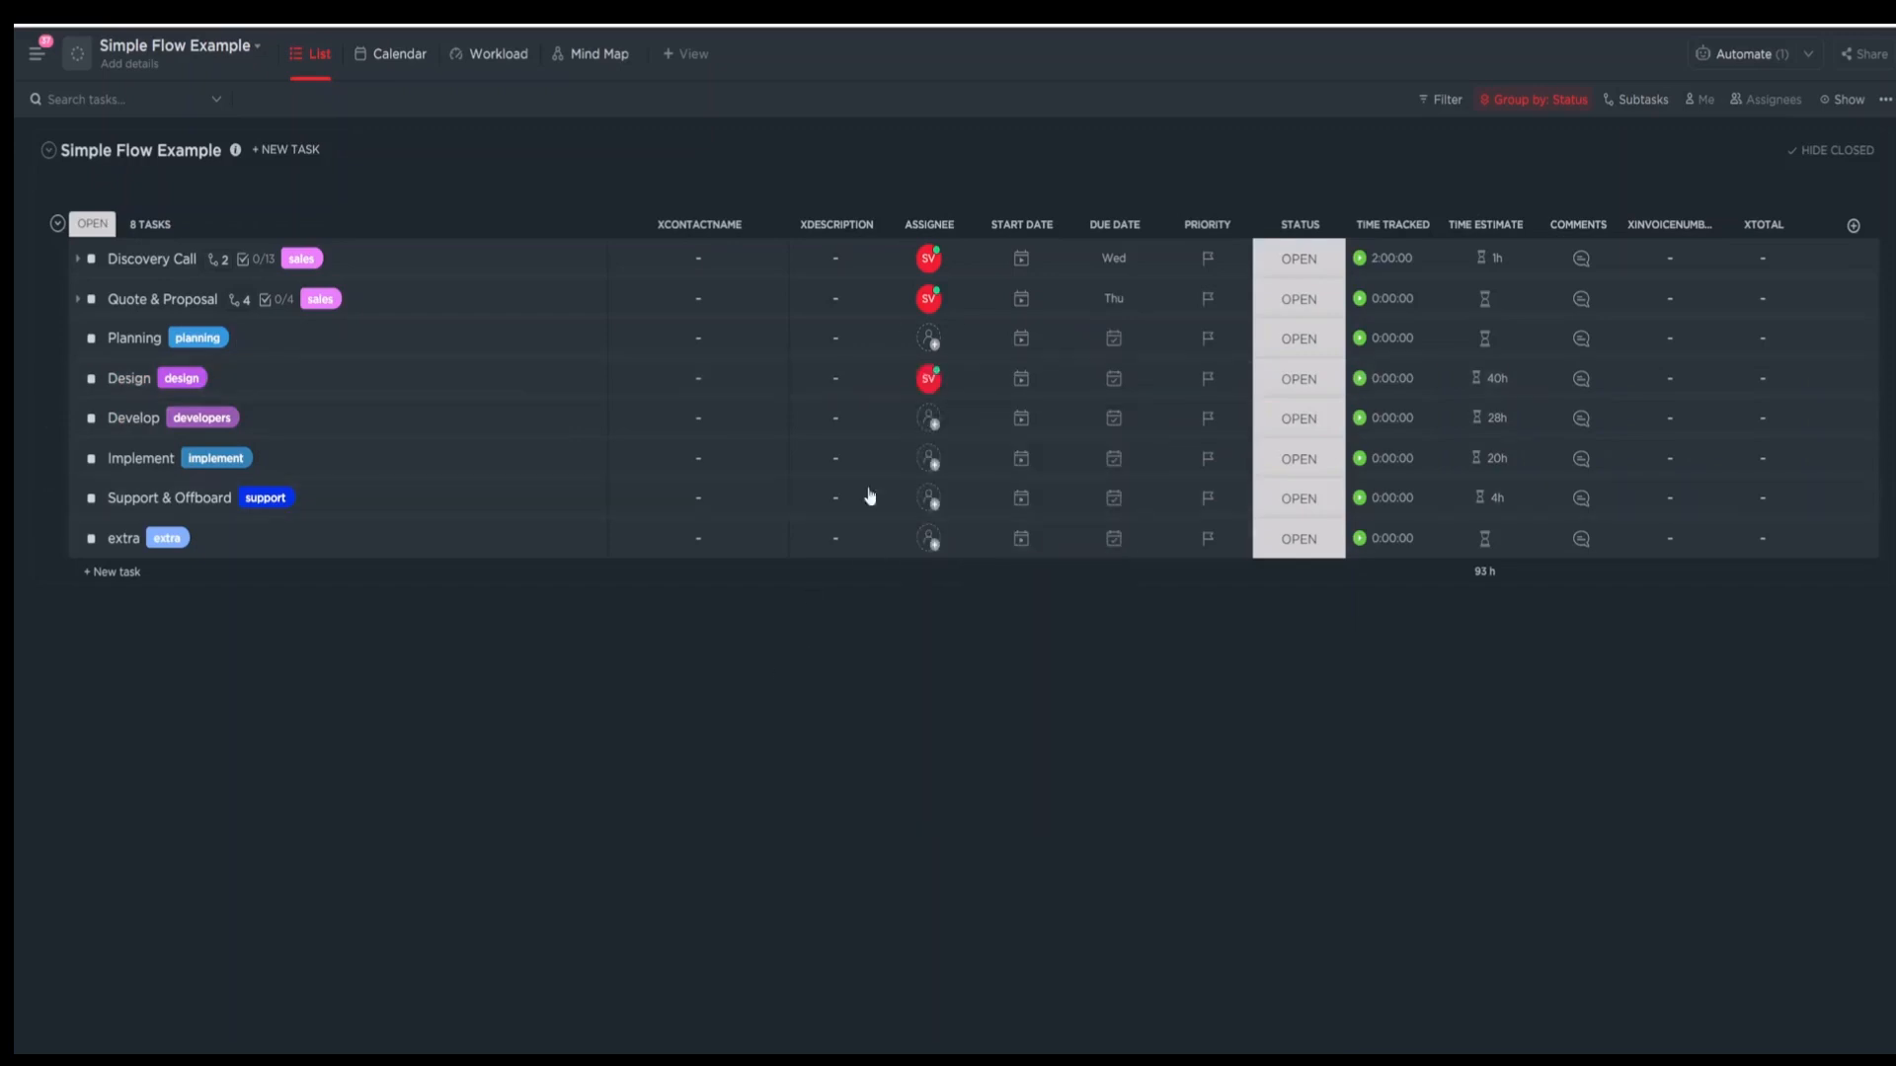
pyautogui.click(1110, 382)
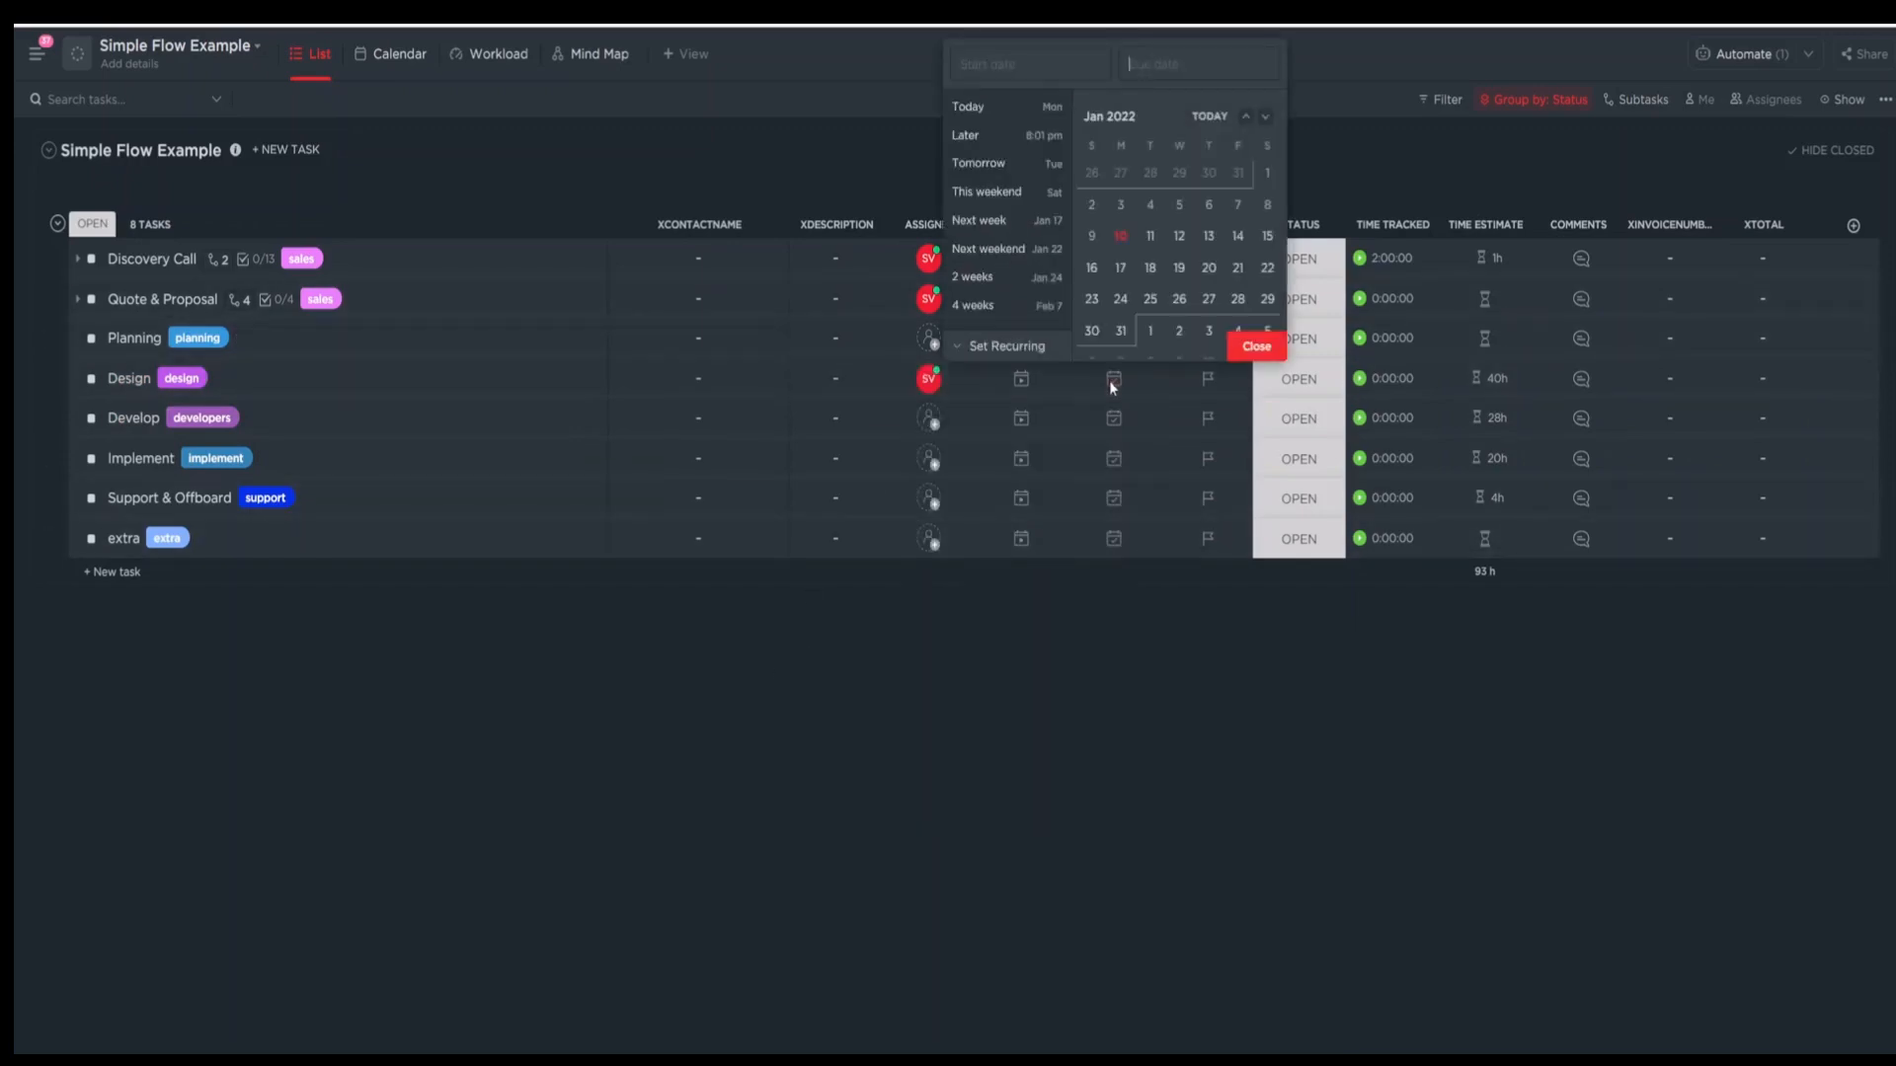
pyautogui.click(1235, 239)
pyautogui.click(1256, 346)
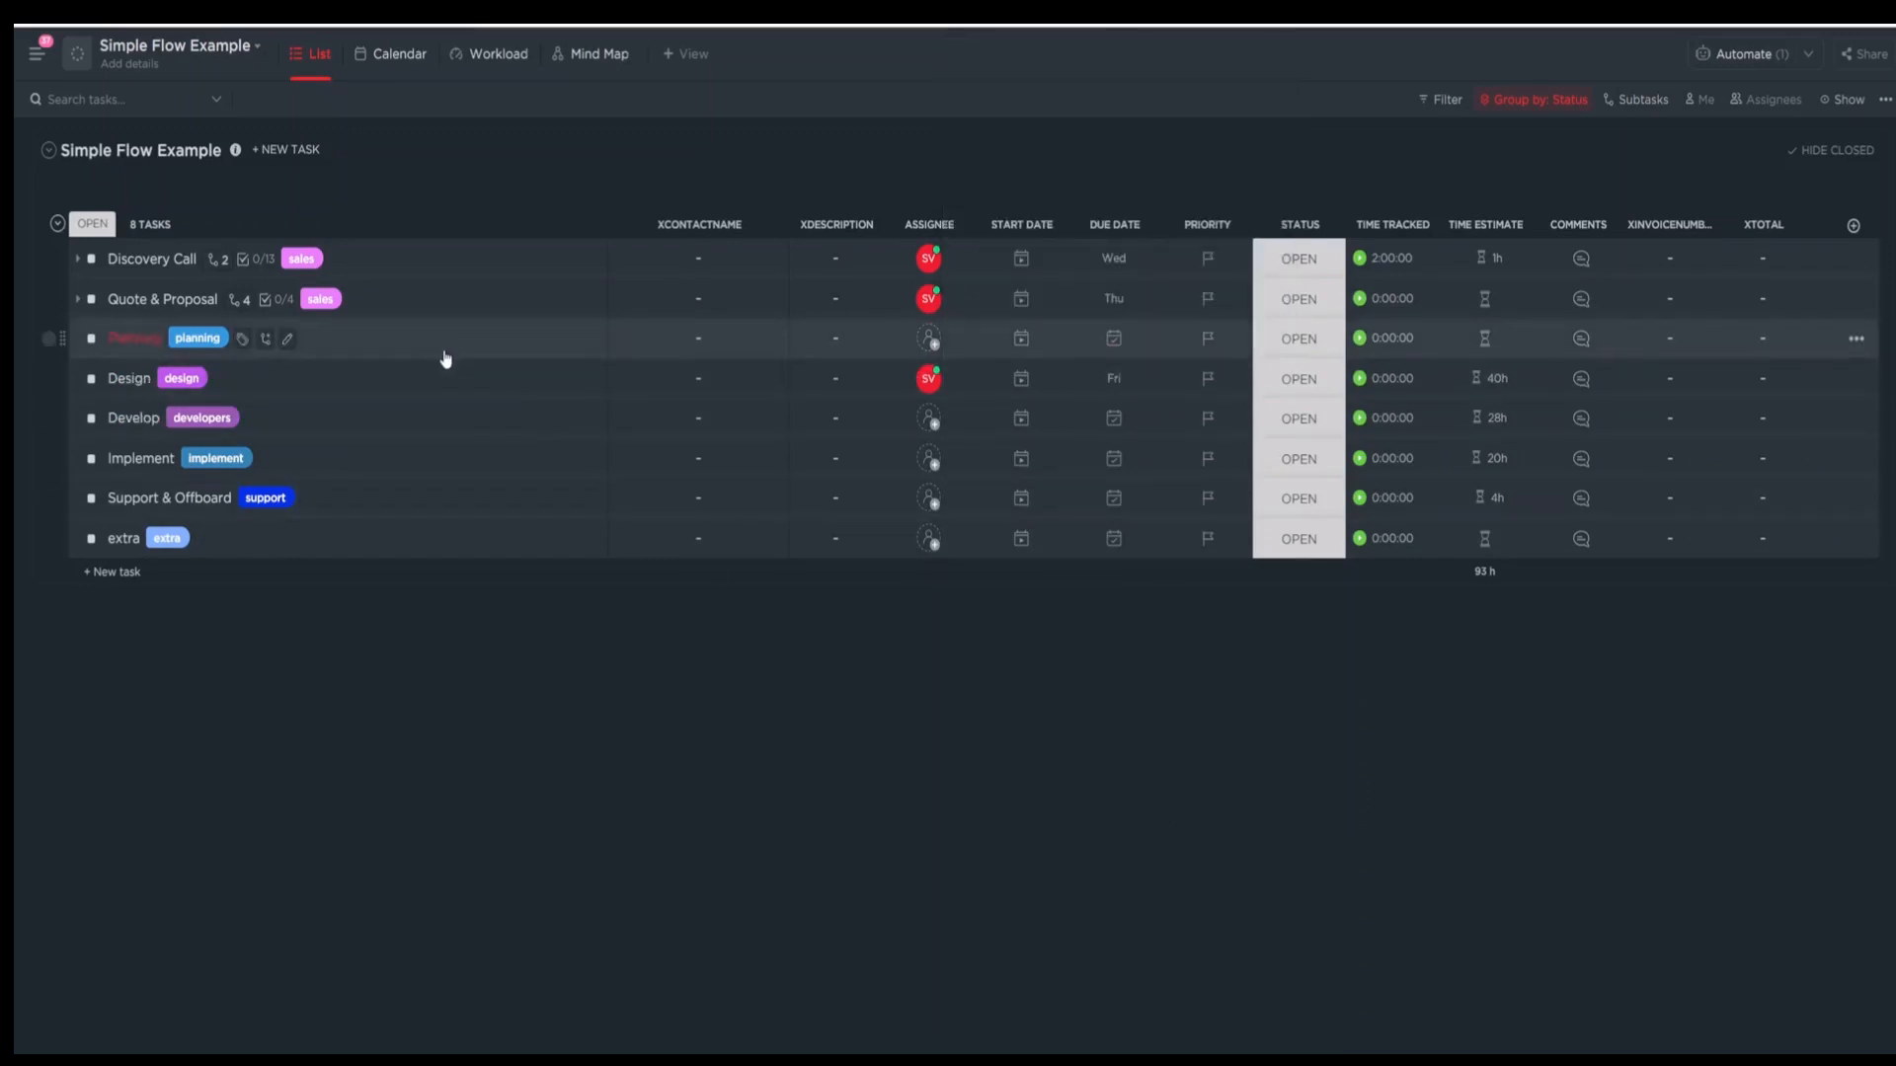
# Check the assignee's workload capacity for the week of January 9 to 15, then return to the task list.
pyautogui.click(492, 69)
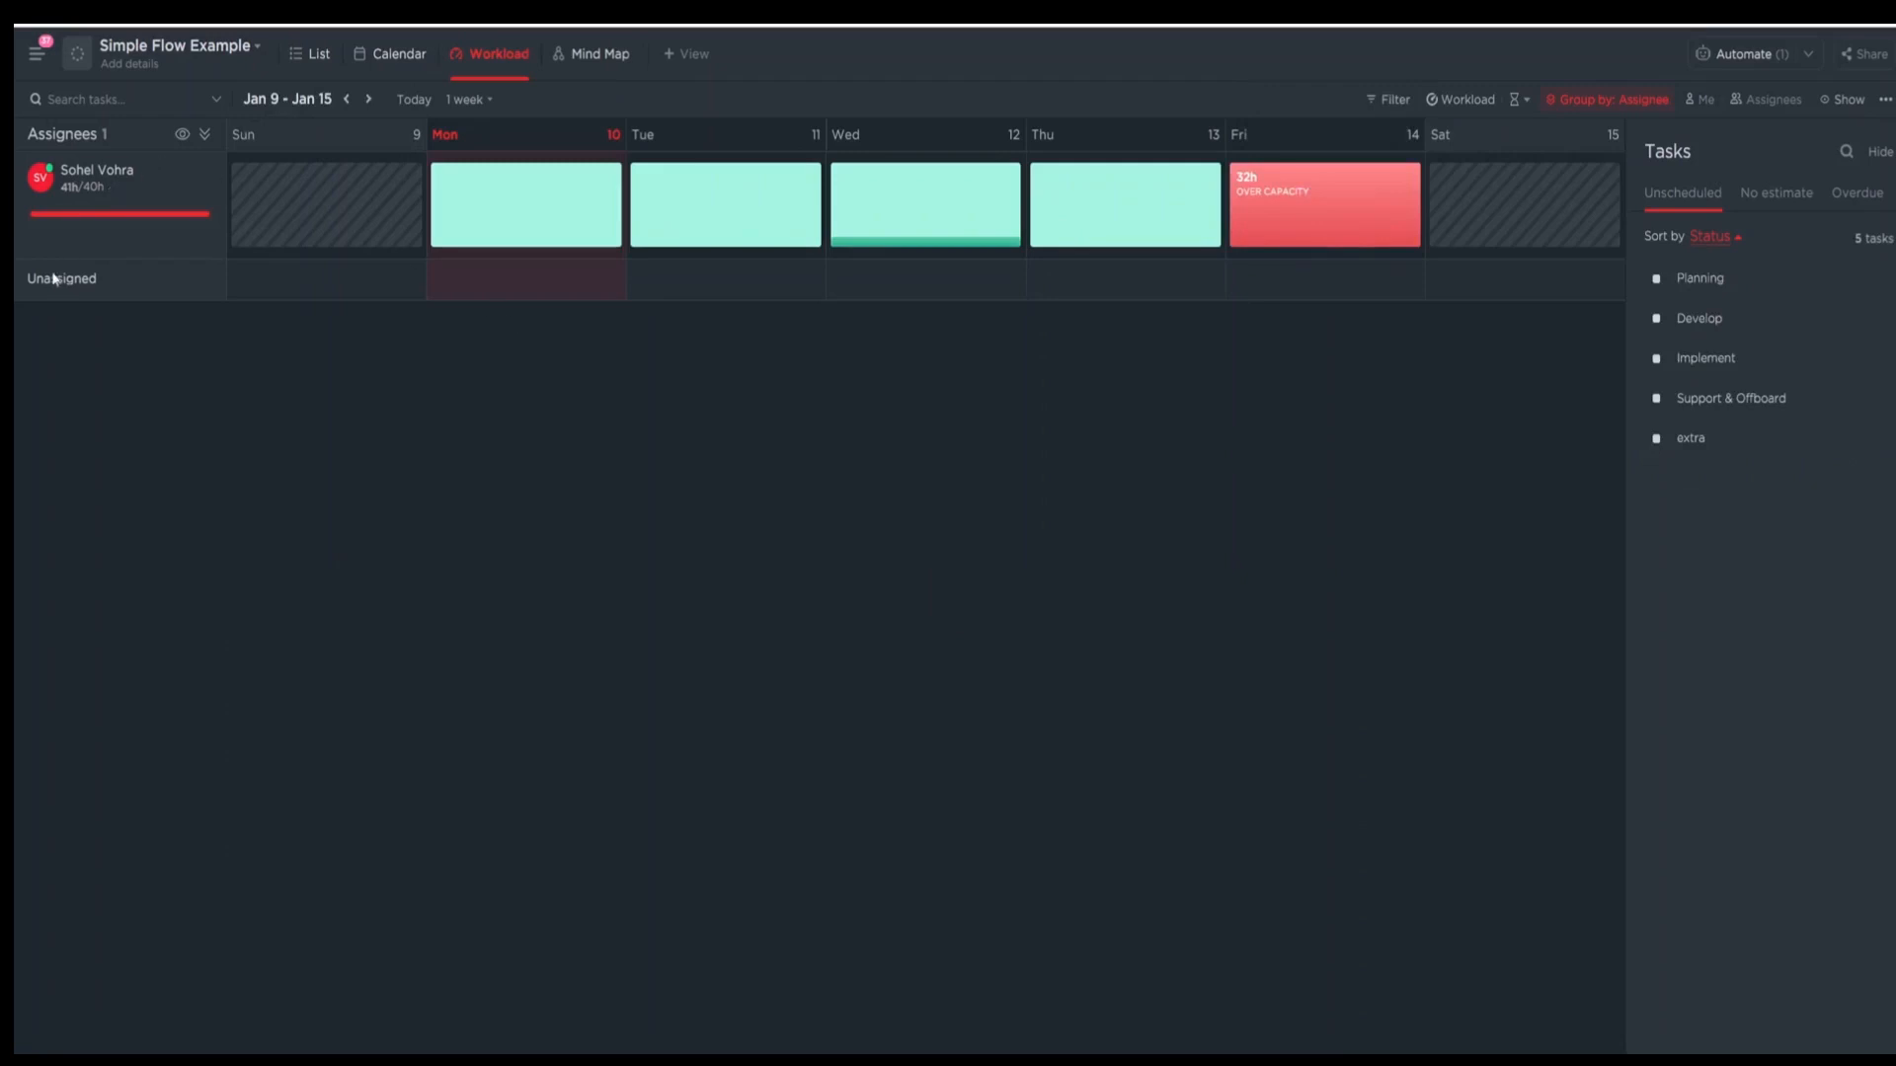
pyautogui.moveTo(513, 233)
pyautogui.click(317, 73)
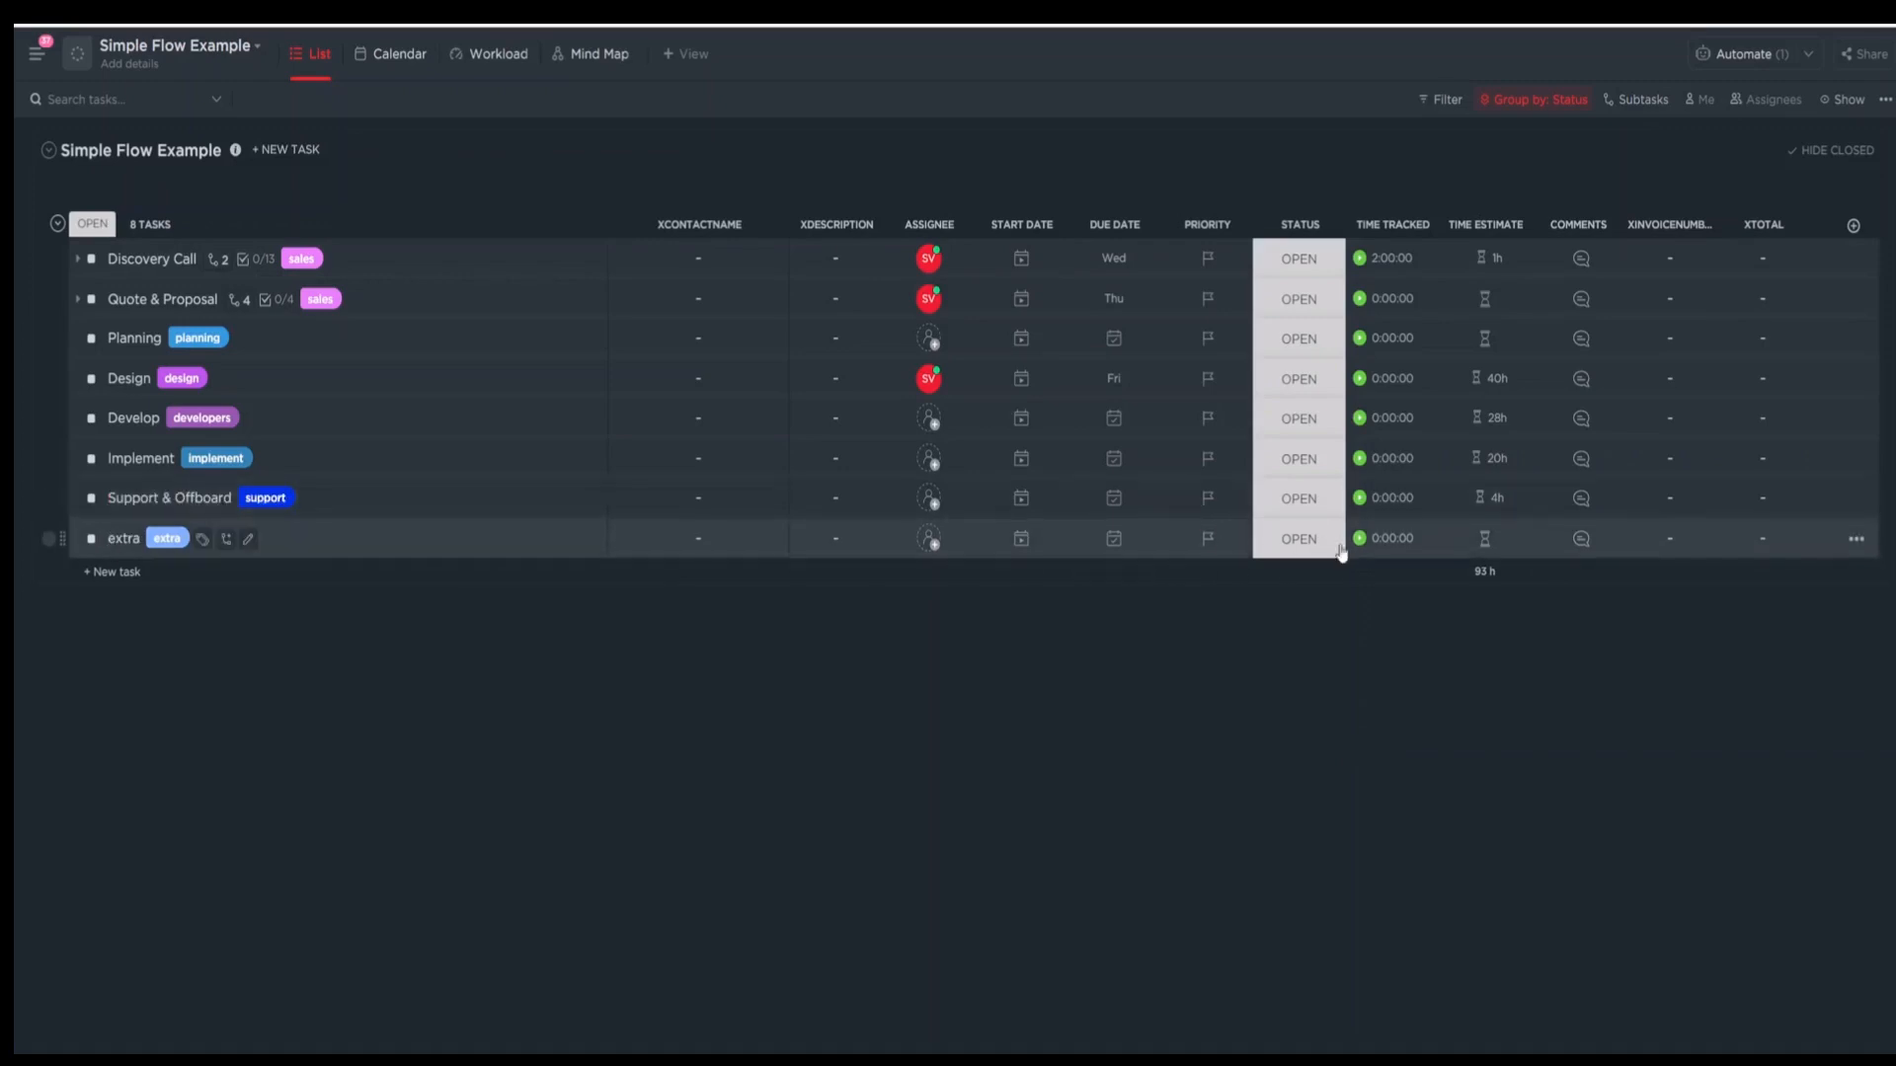
# Log 5 hours of manually entered tracked time on the Support & Offboard task.
pyautogui.click(1394, 500)
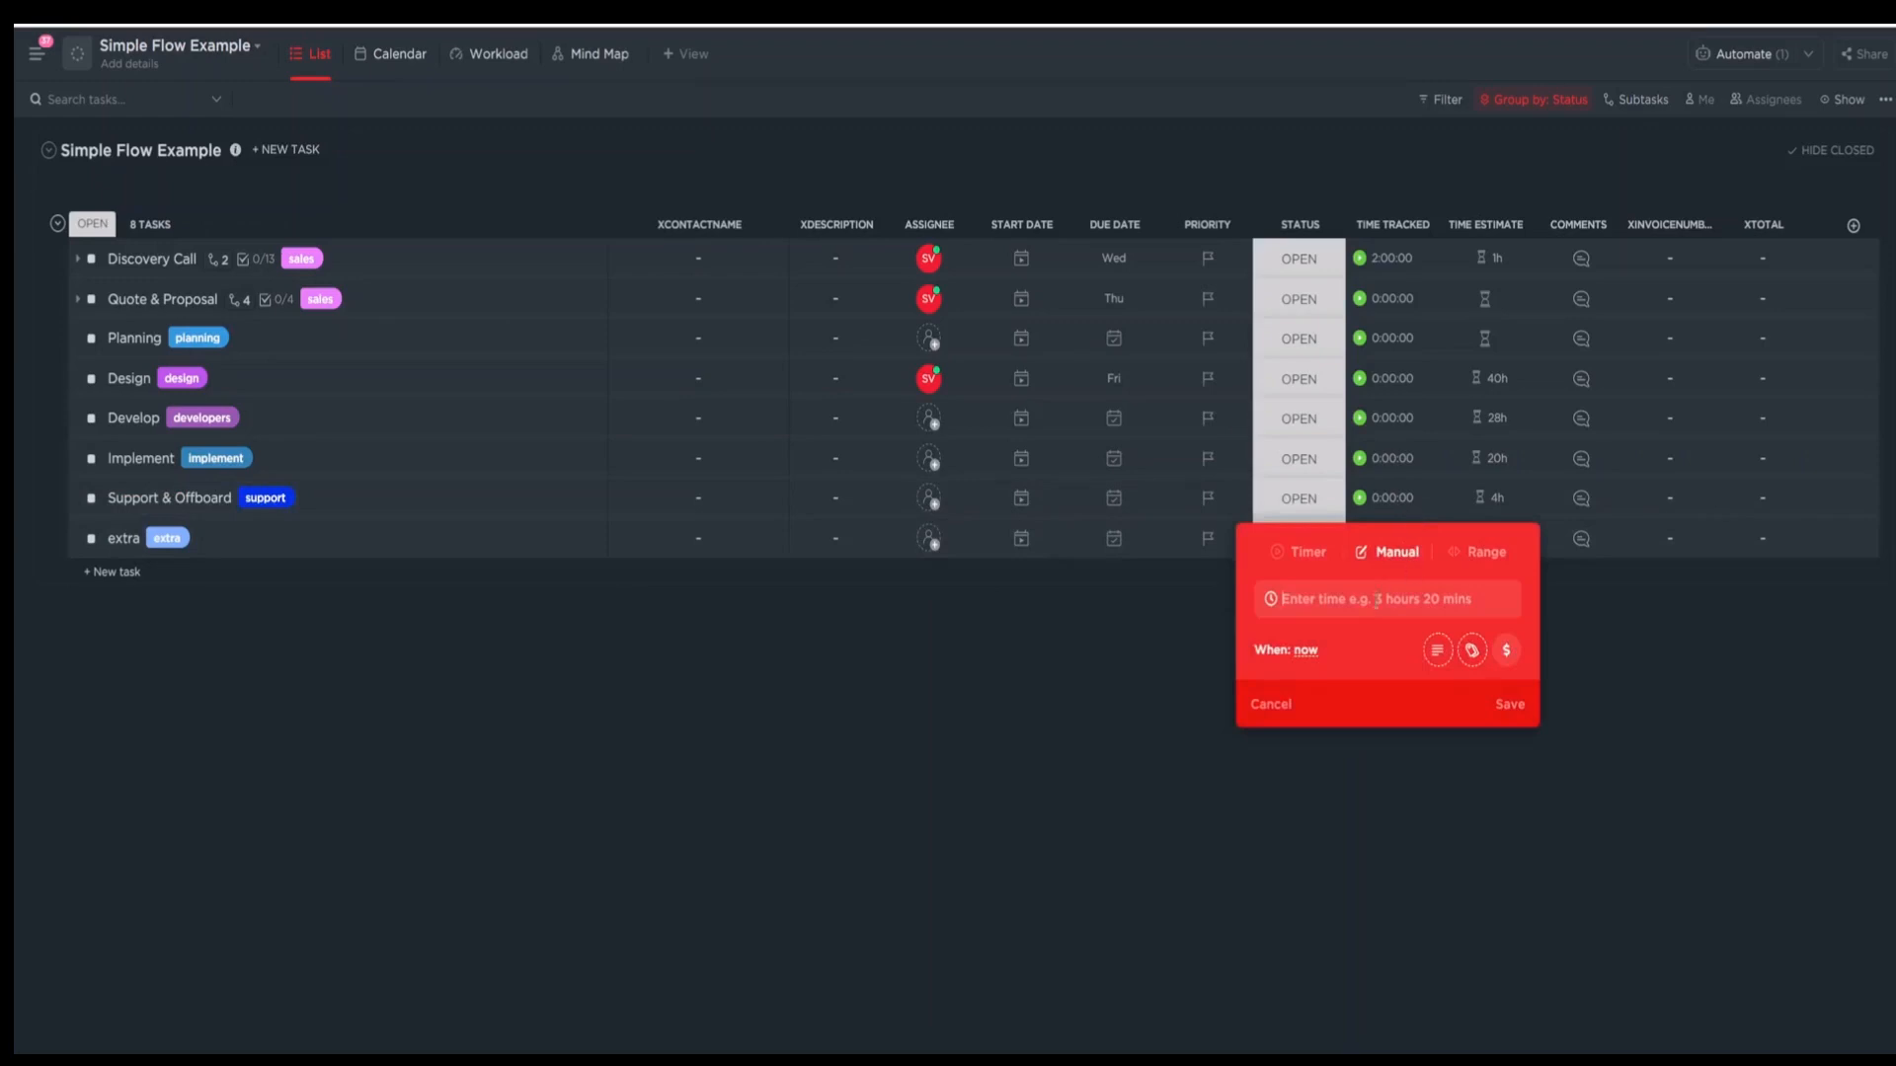
pyautogui.write('5 hrs')
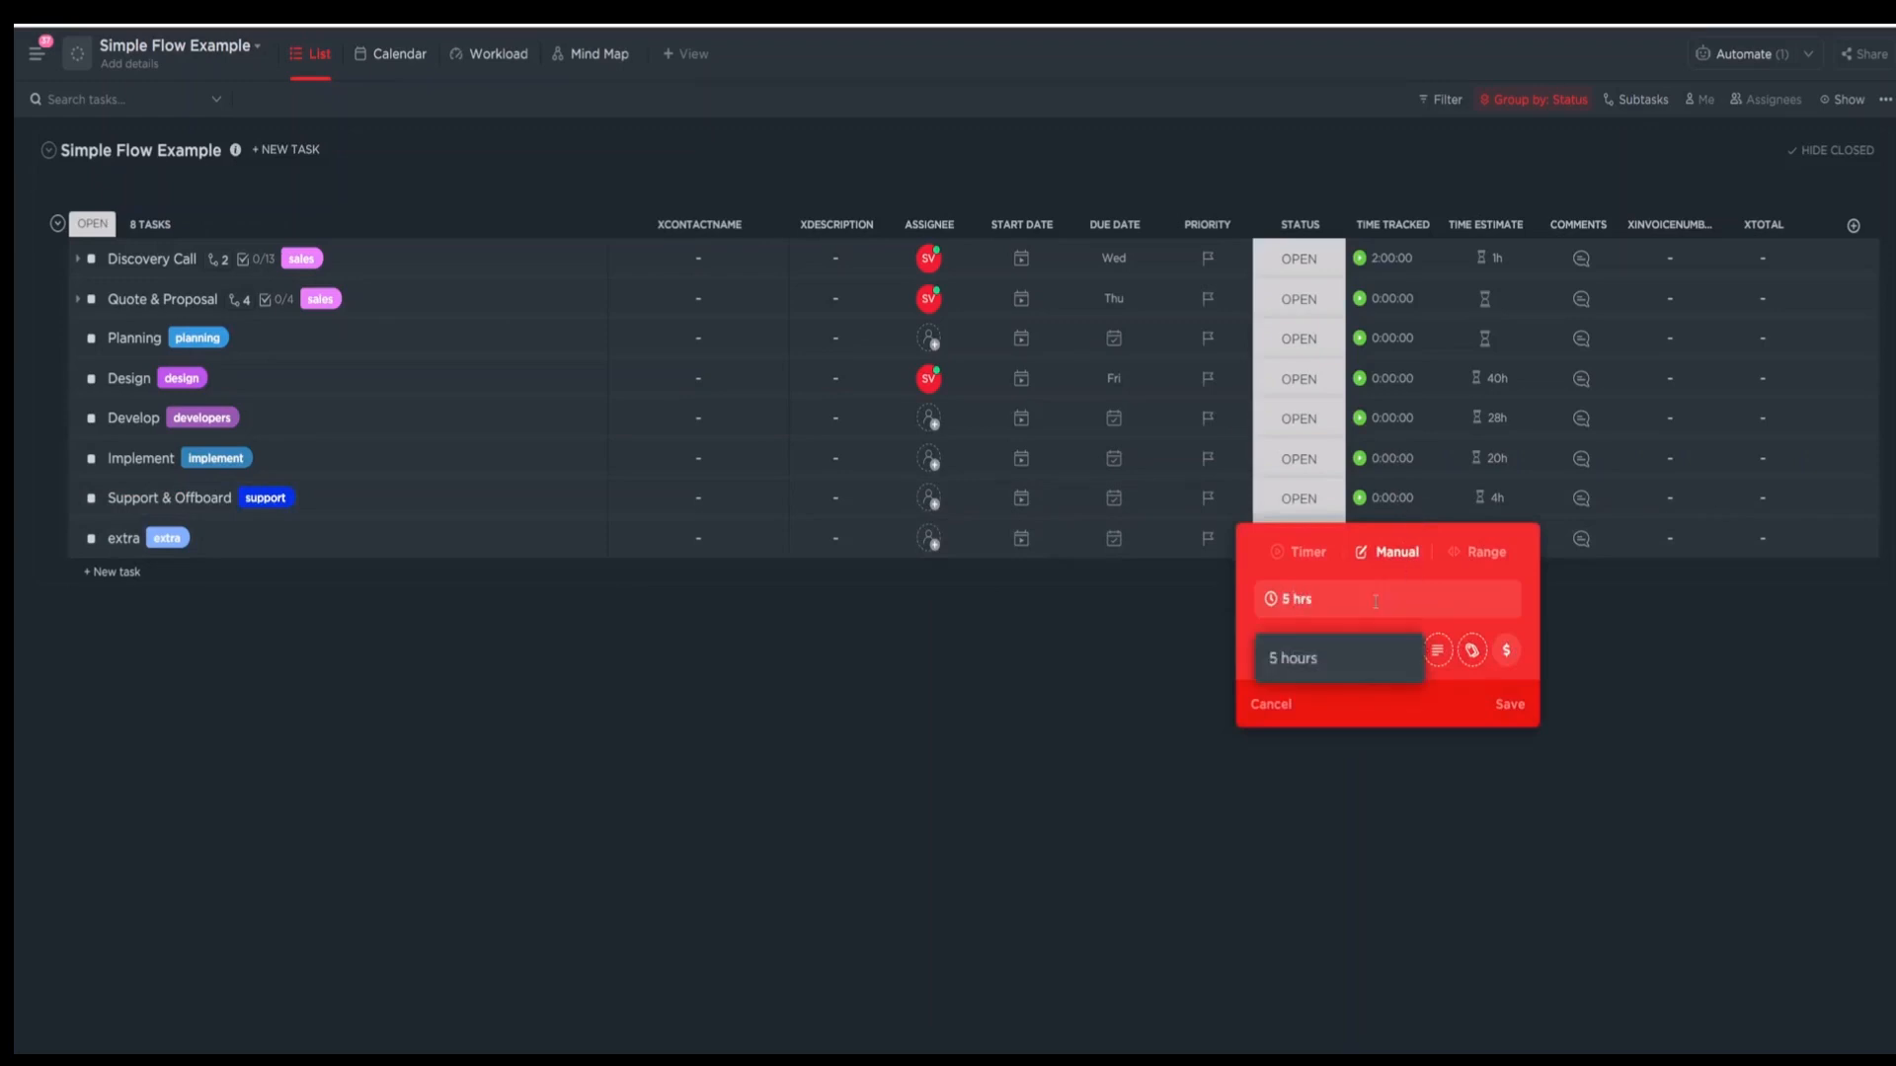
pyautogui.click(1351, 653)
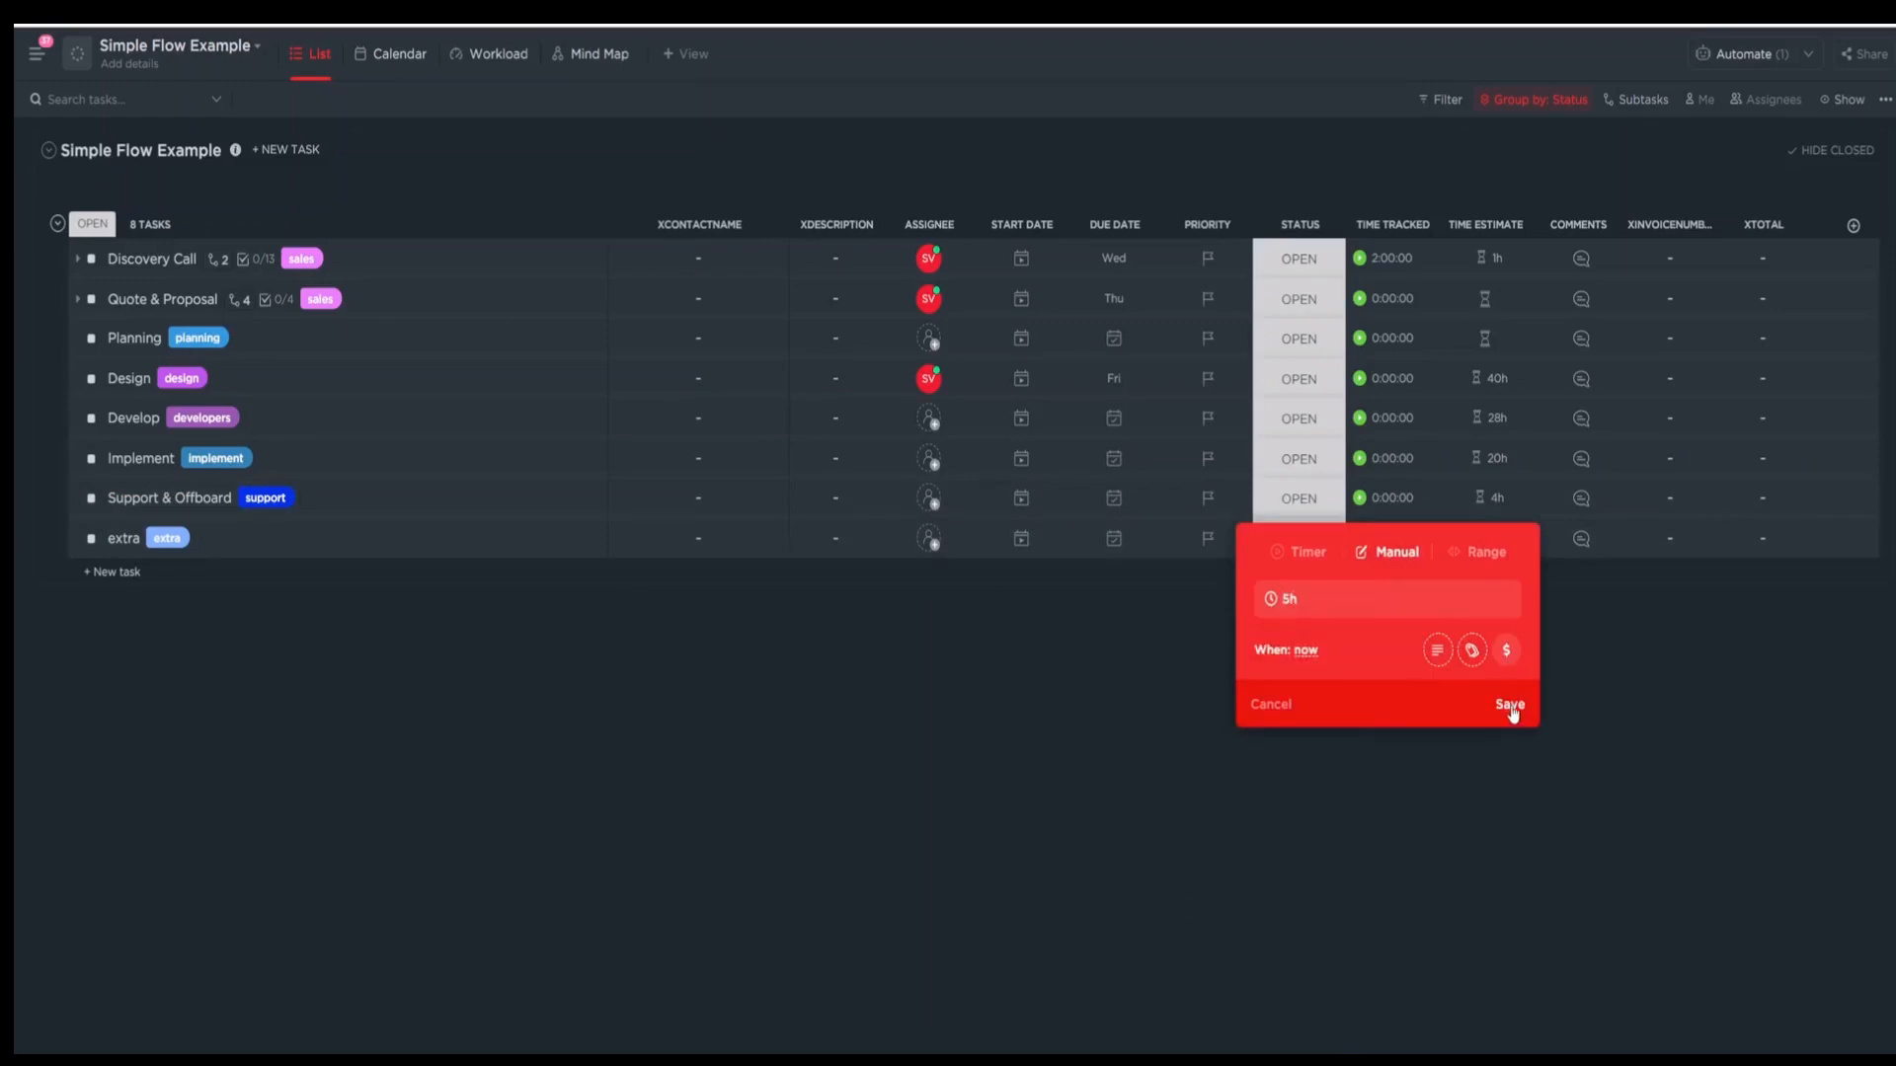
pyautogui.click(1510, 704)
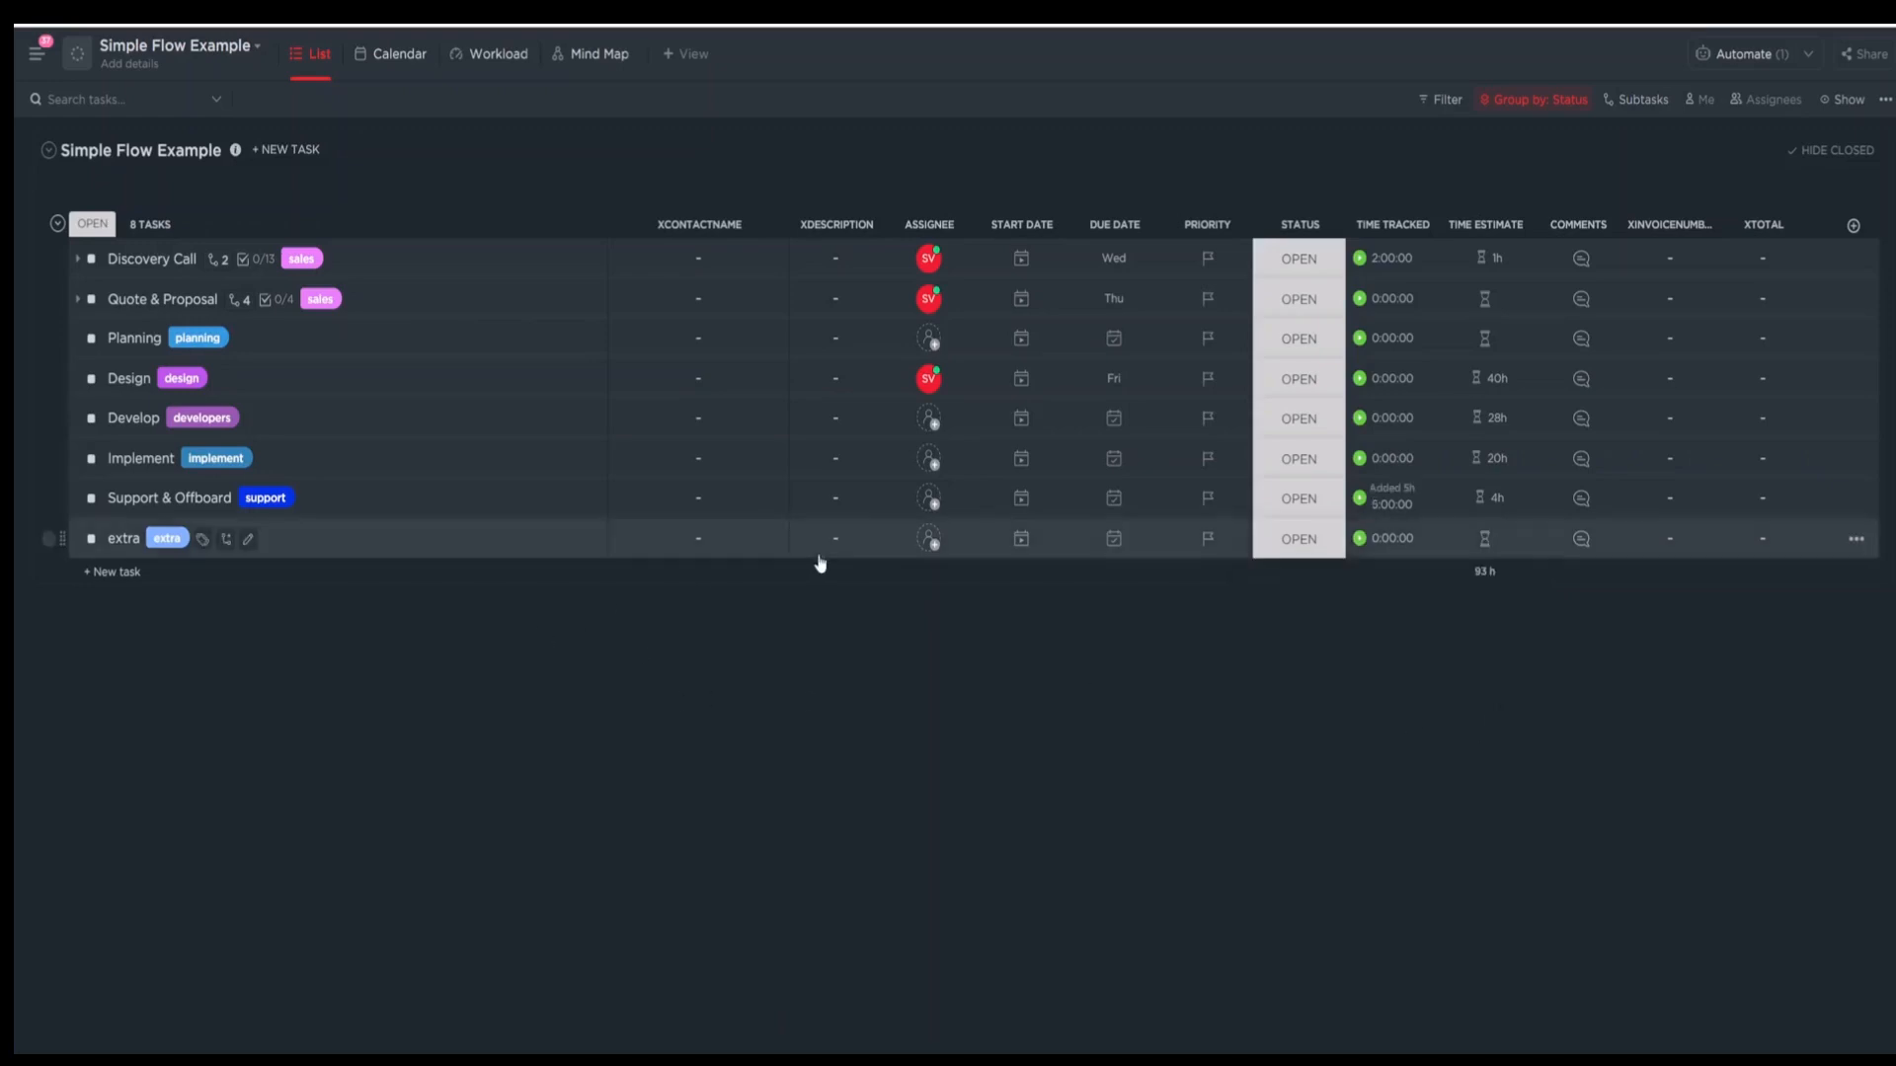
# Set the Support & Offboard task's contact name to Blank Contact and its description to "5 hours of support work offline".
pyautogui.click(710, 526)
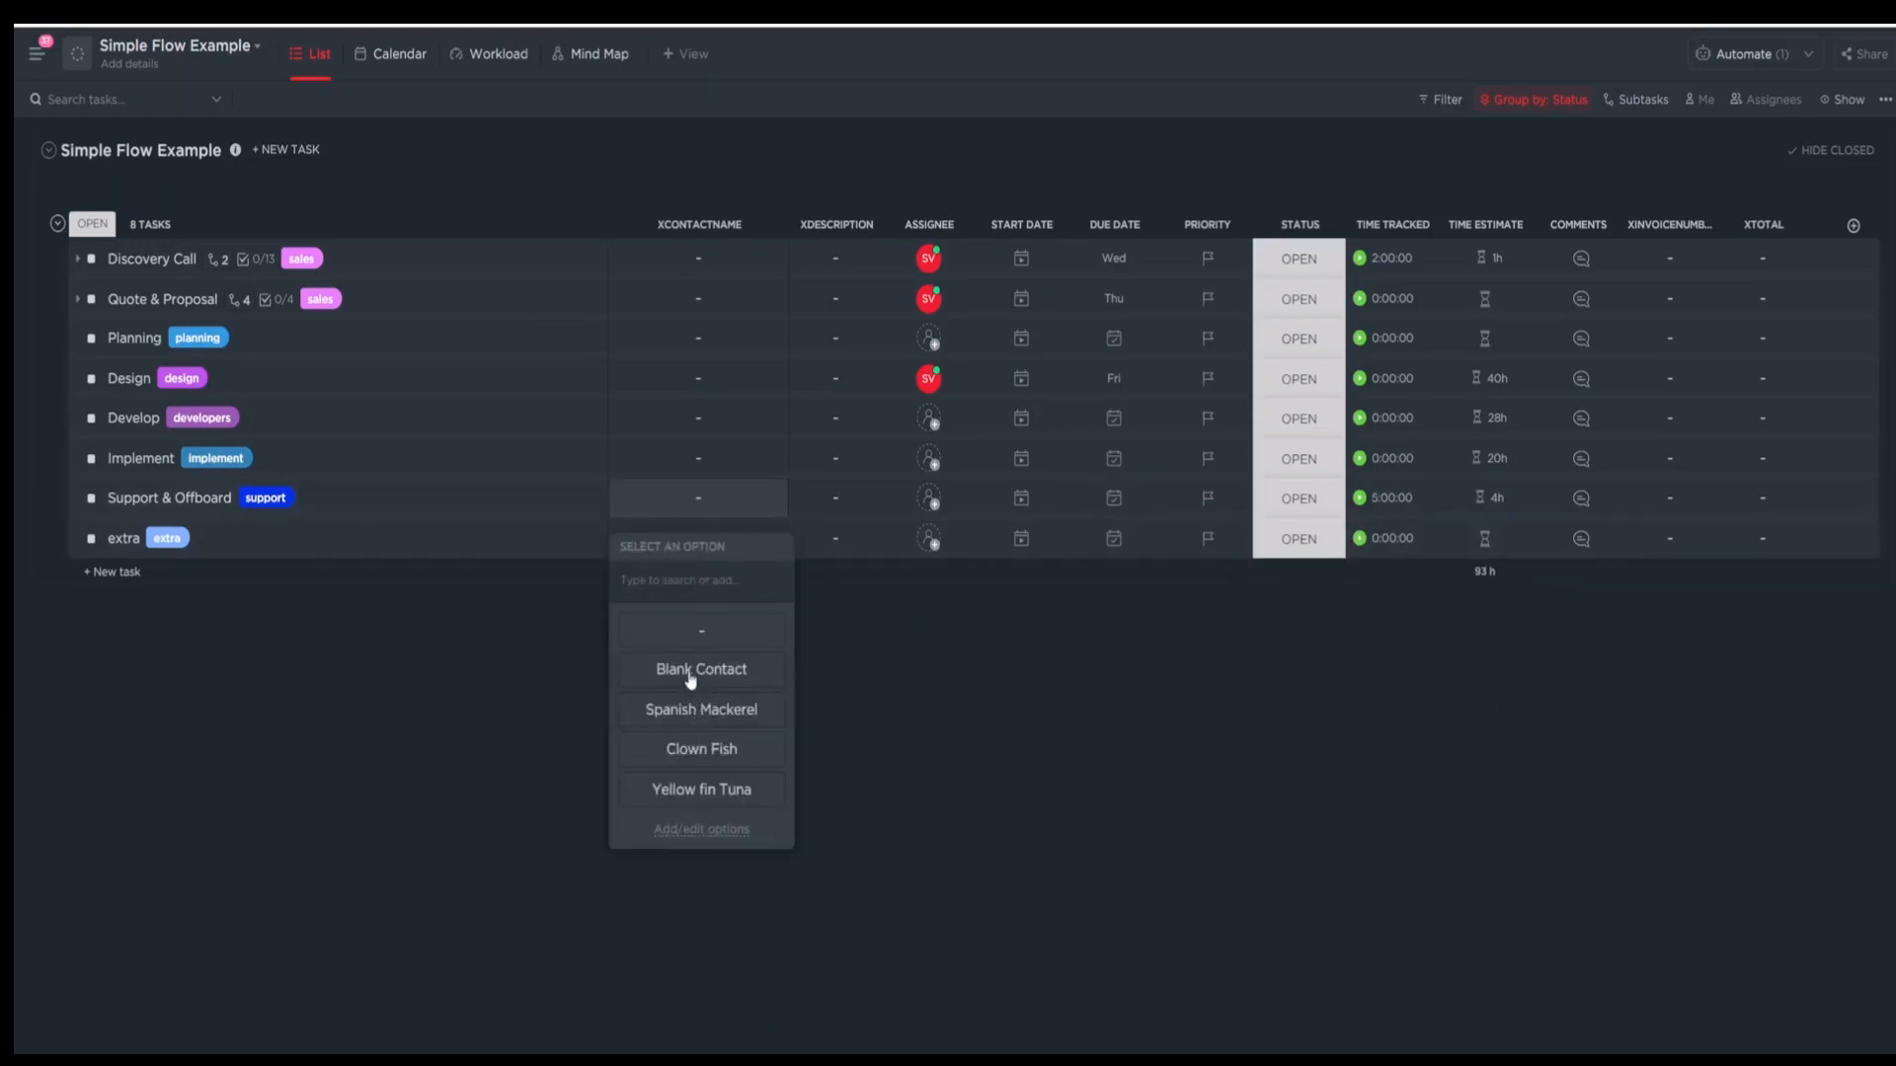
pyautogui.click(687, 665)
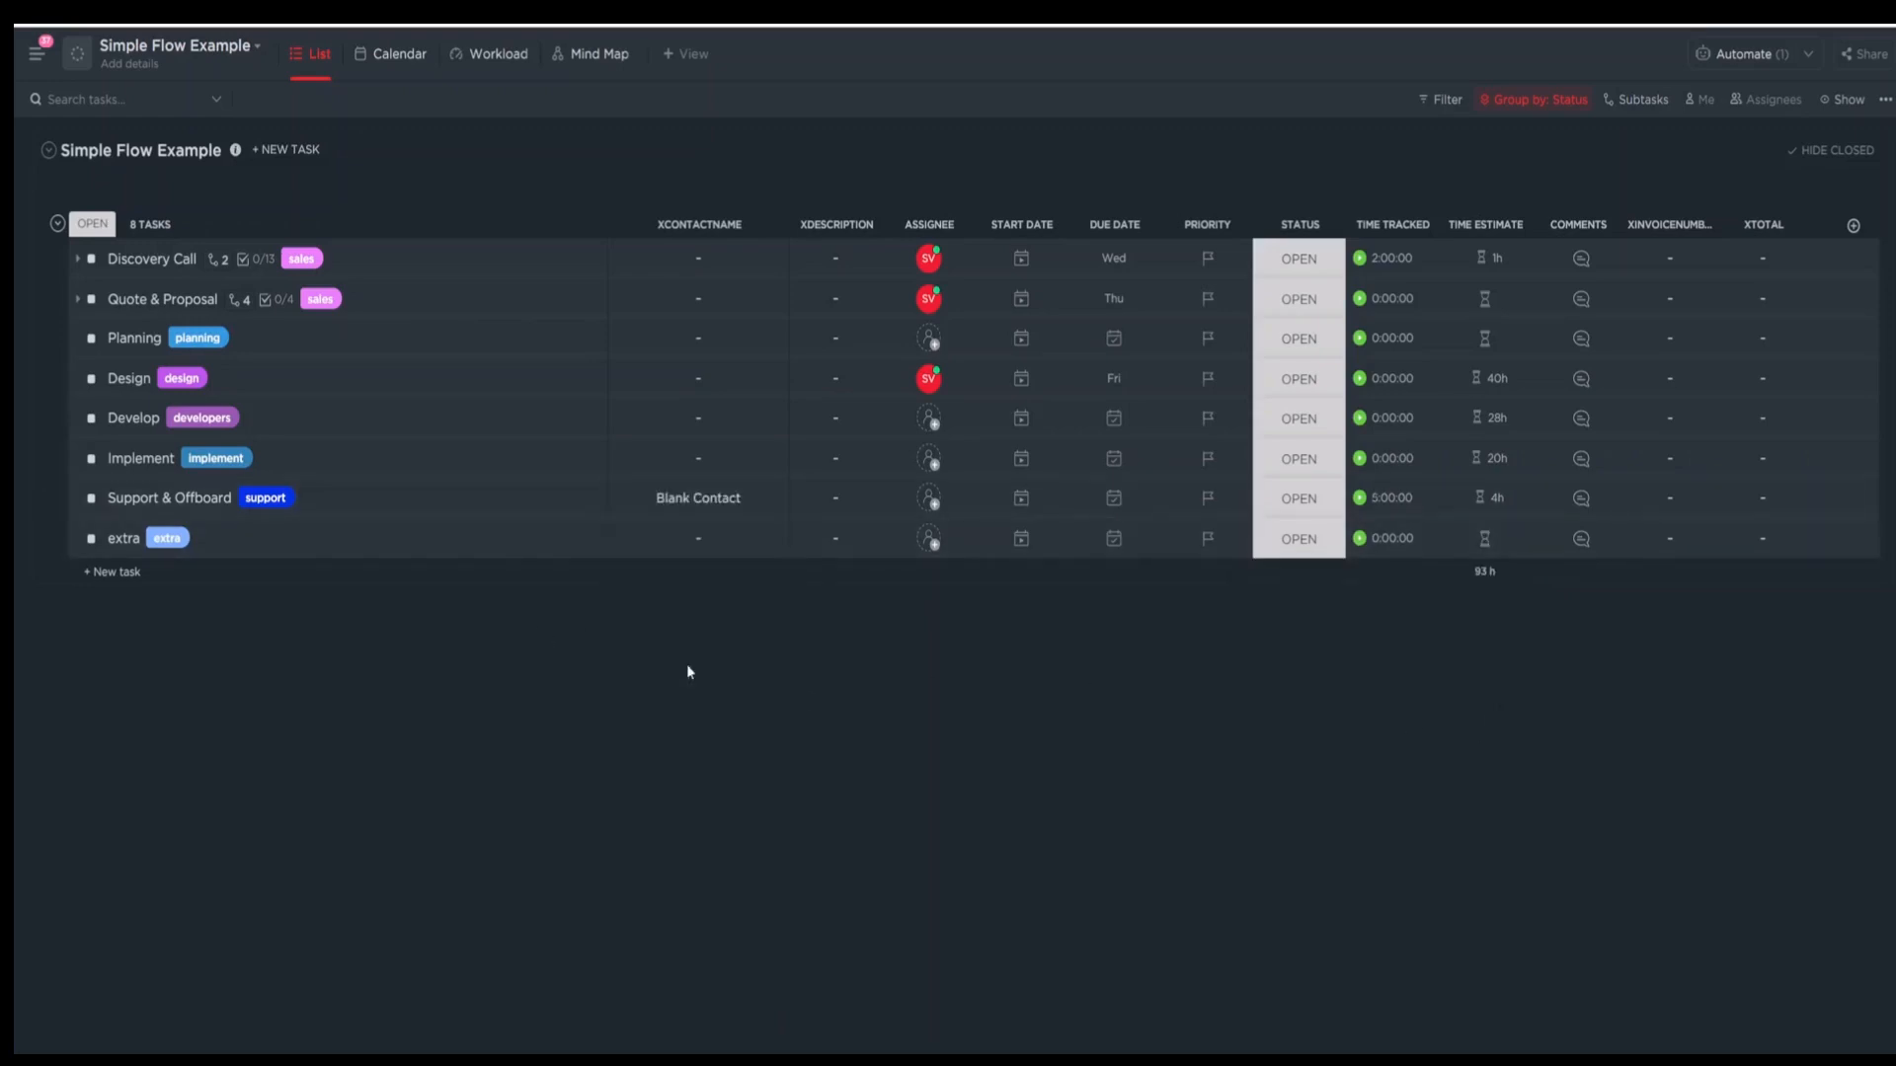
pyautogui.click(853, 510)
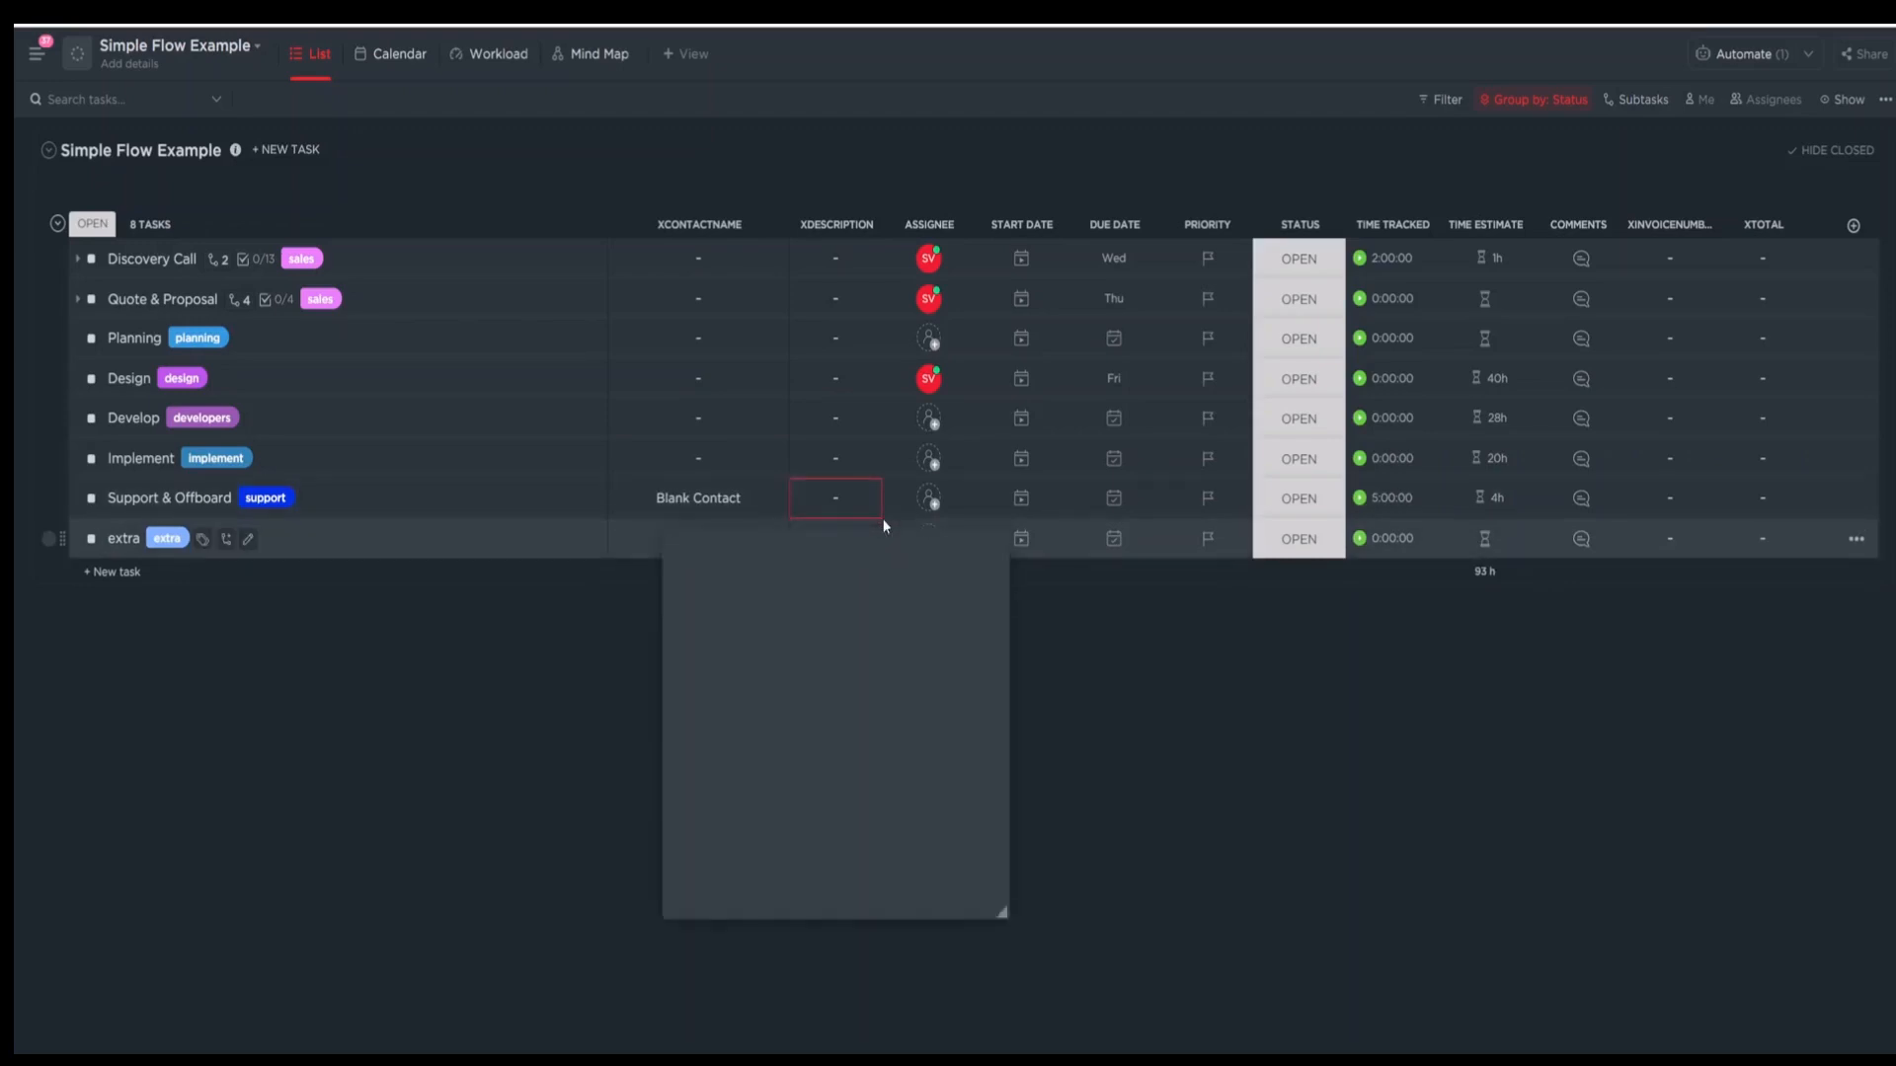
pyautogui.write('5 hours of support work offline')
pyautogui.click(1115, 661)
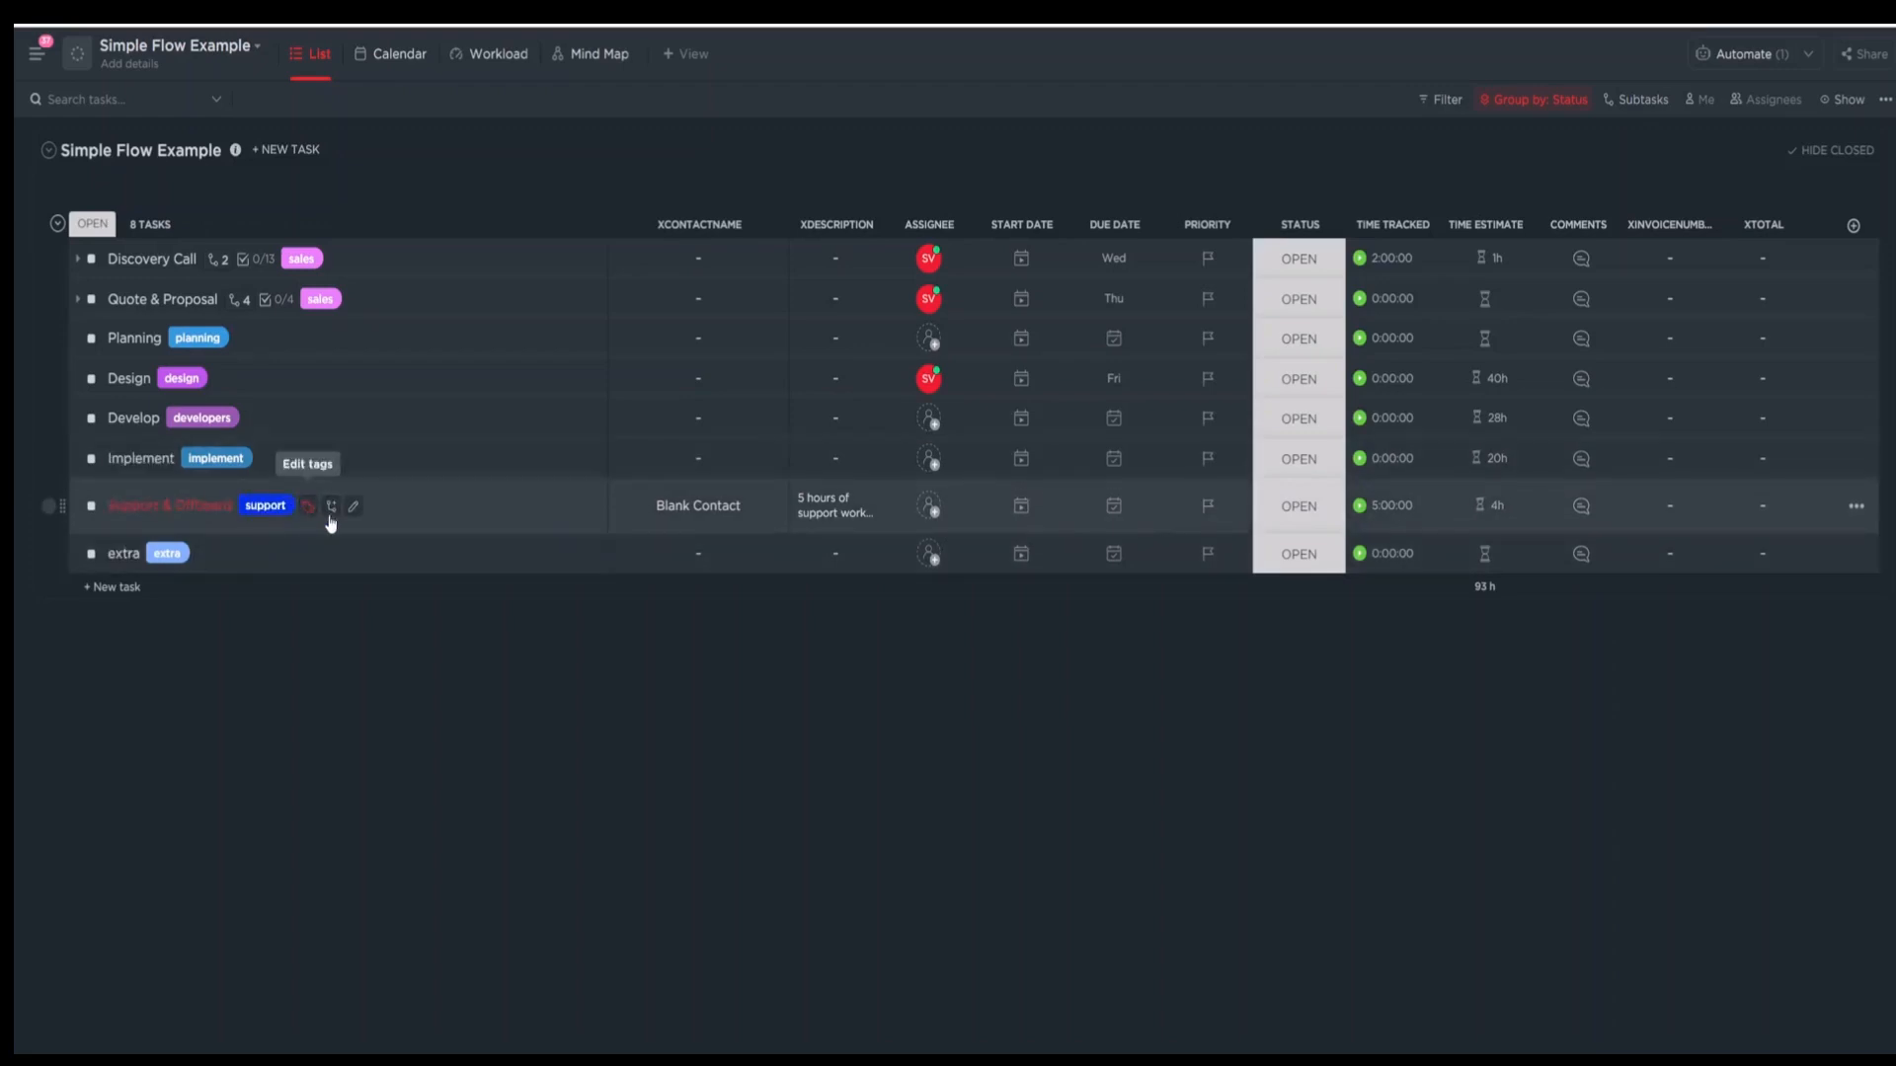
# Set the Support & Offboard task's status to Done and open the AR list in the Accounts folder.
pyautogui.click(1310, 516)
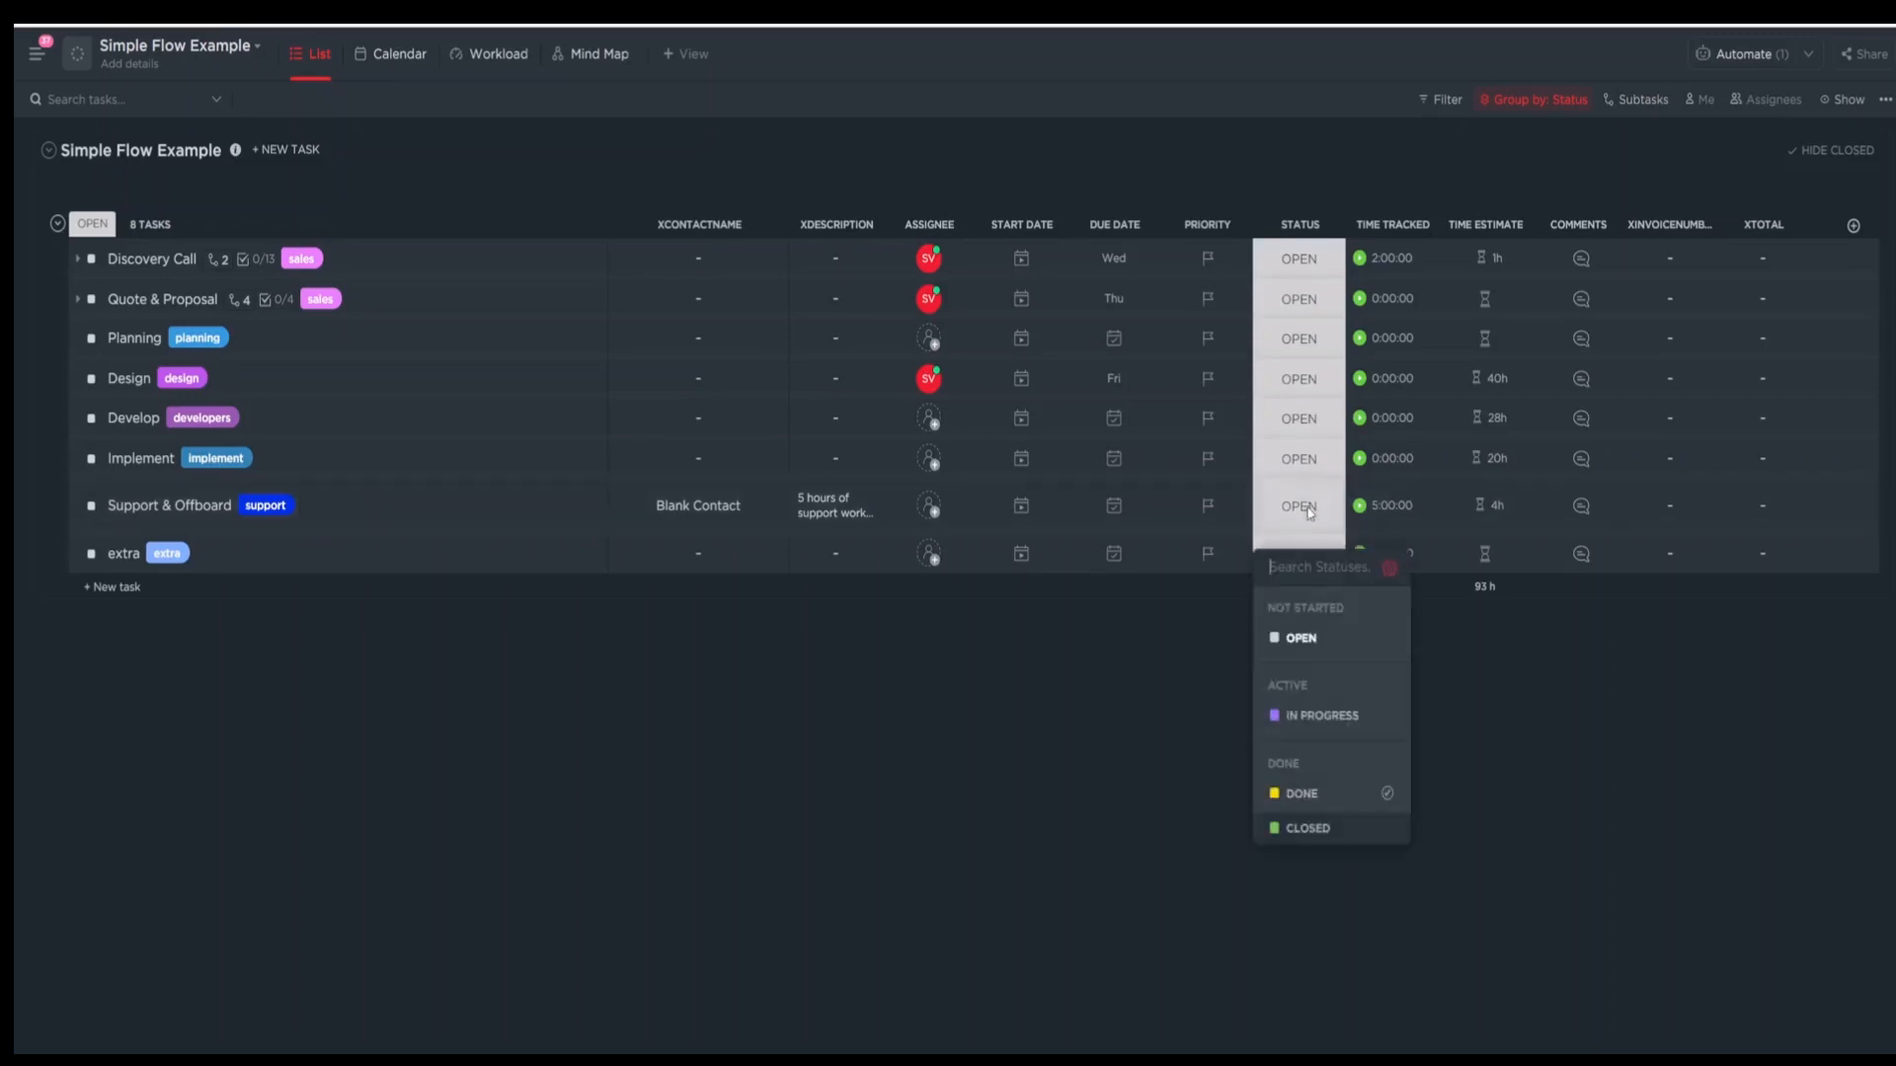
pyautogui.click(1337, 793)
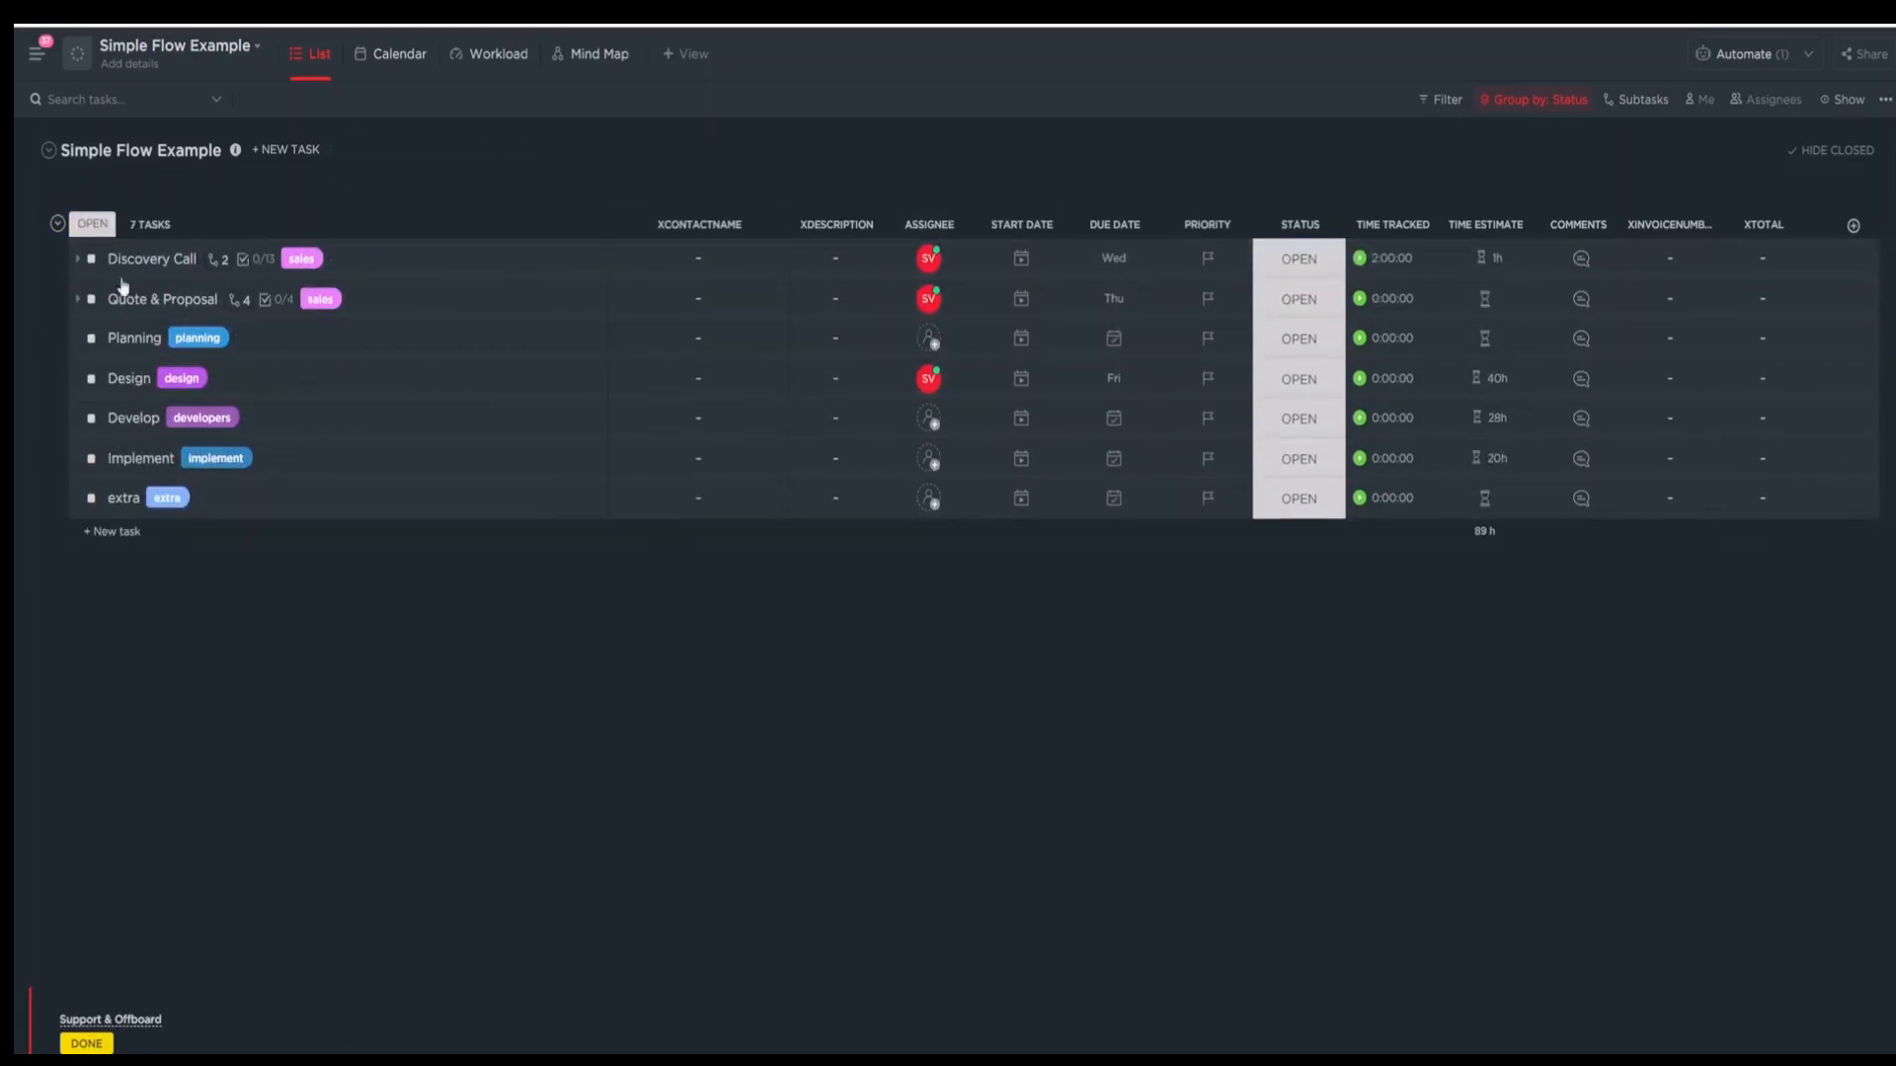
pyautogui.moveTo(41, 62)
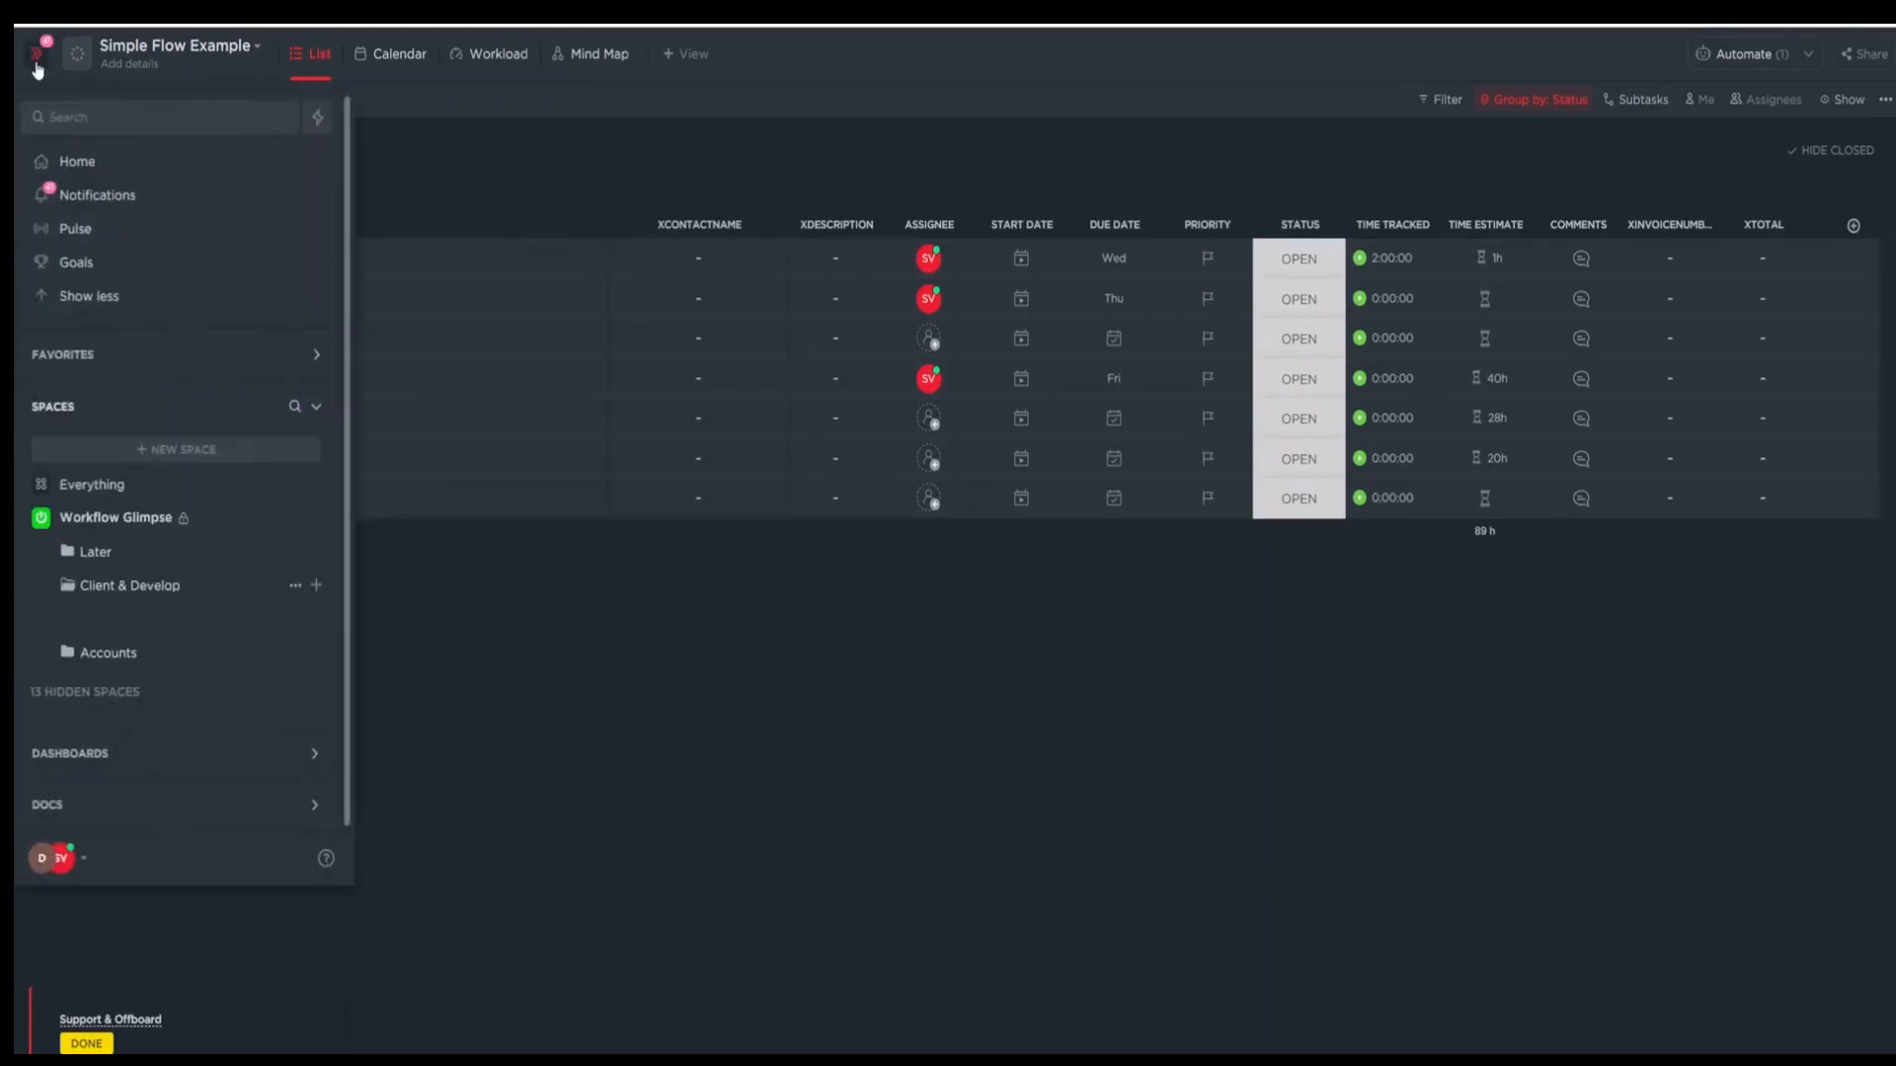
pyautogui.click(51, 653)
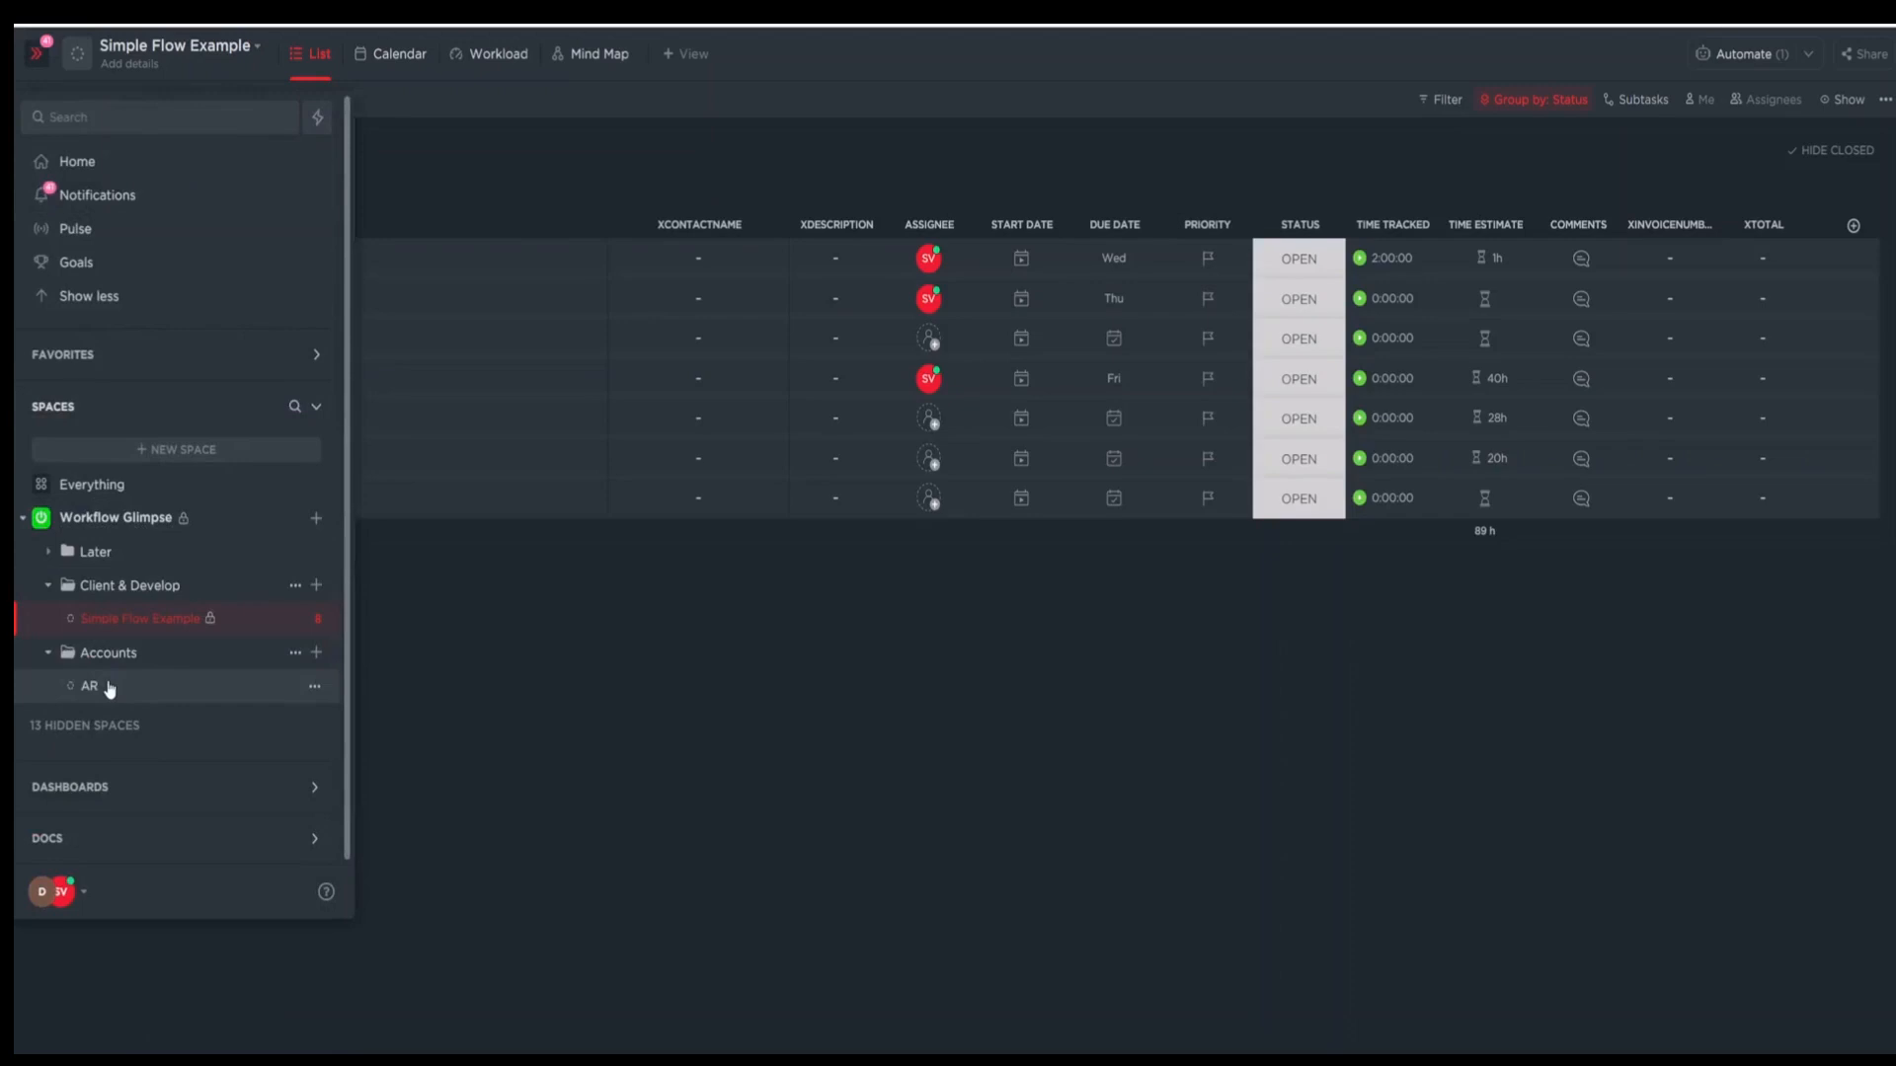
pyautogui.click(91, 687)
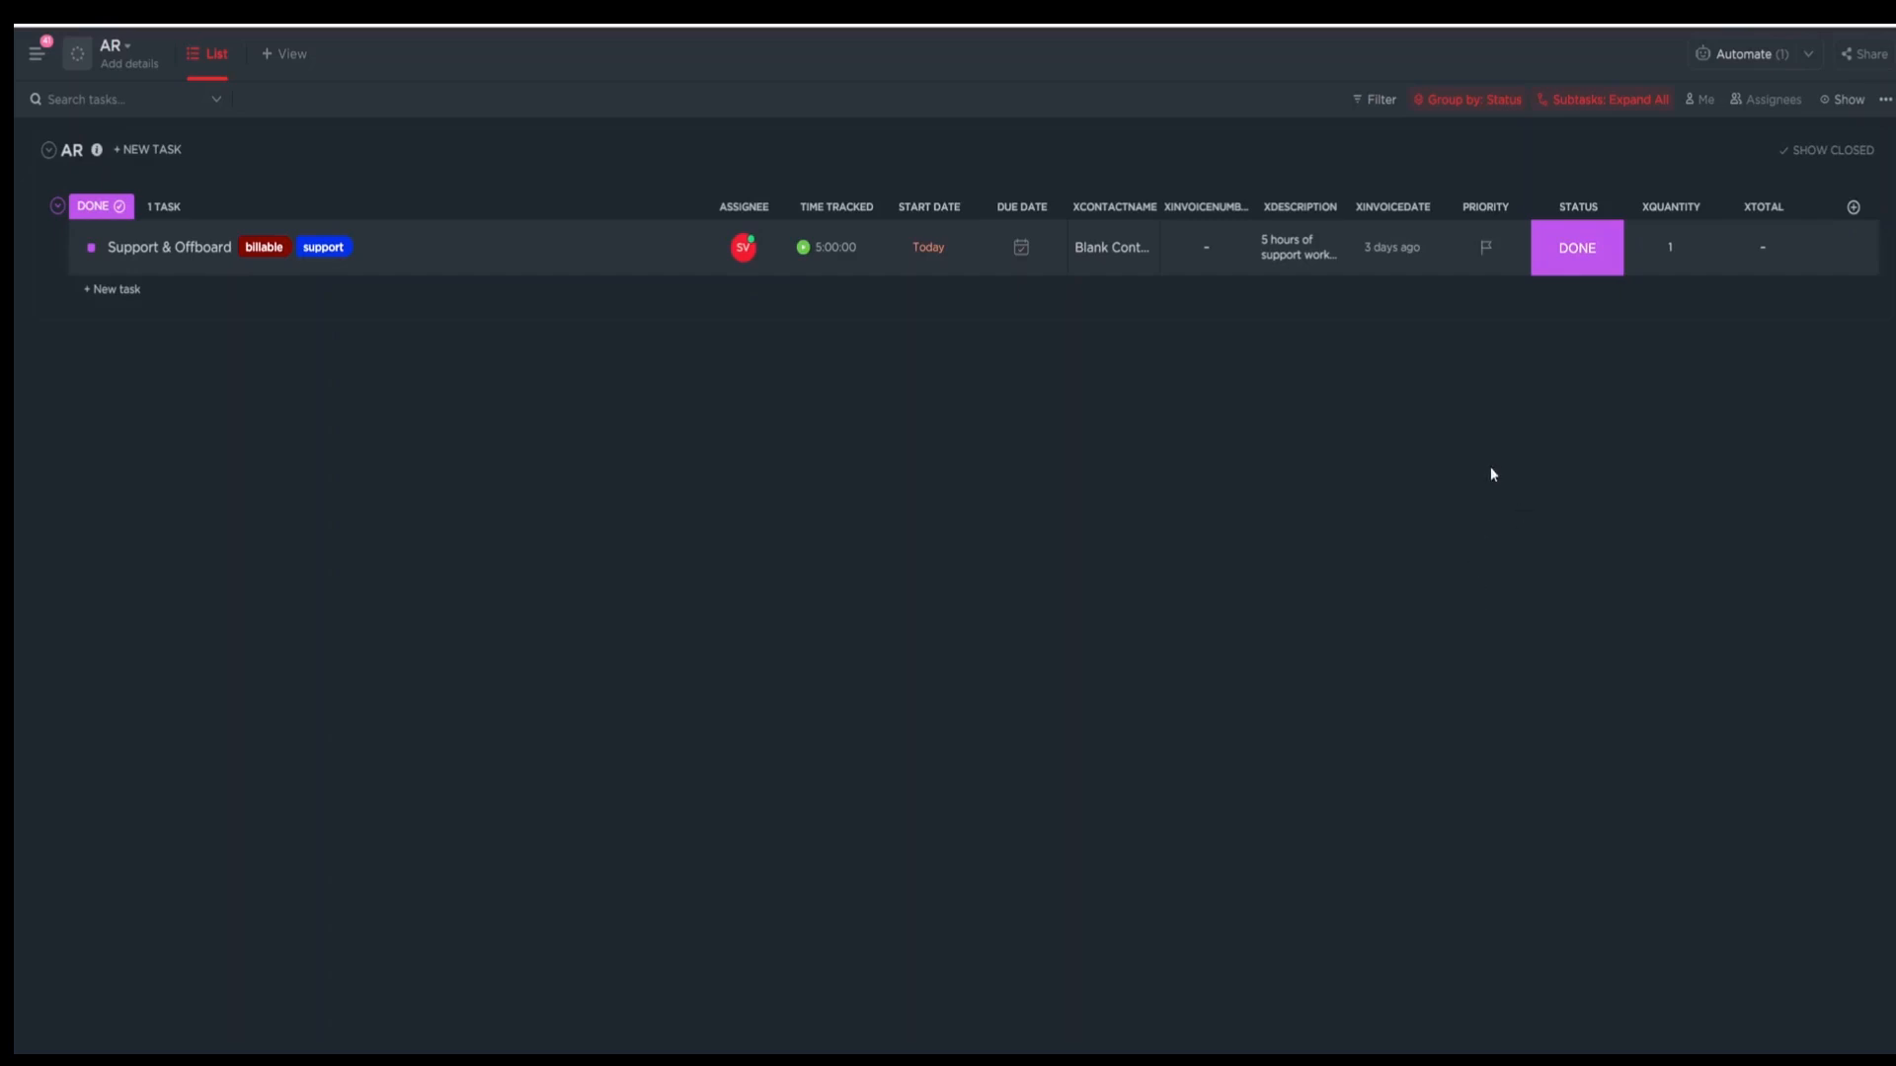
# Enter invoice number 123 and a total of 1,000 for the Support & Offboard task in the AR list.
pyautogui.click(1204, 261)
pyautogui.write('123')
pyautogui.press('Return')
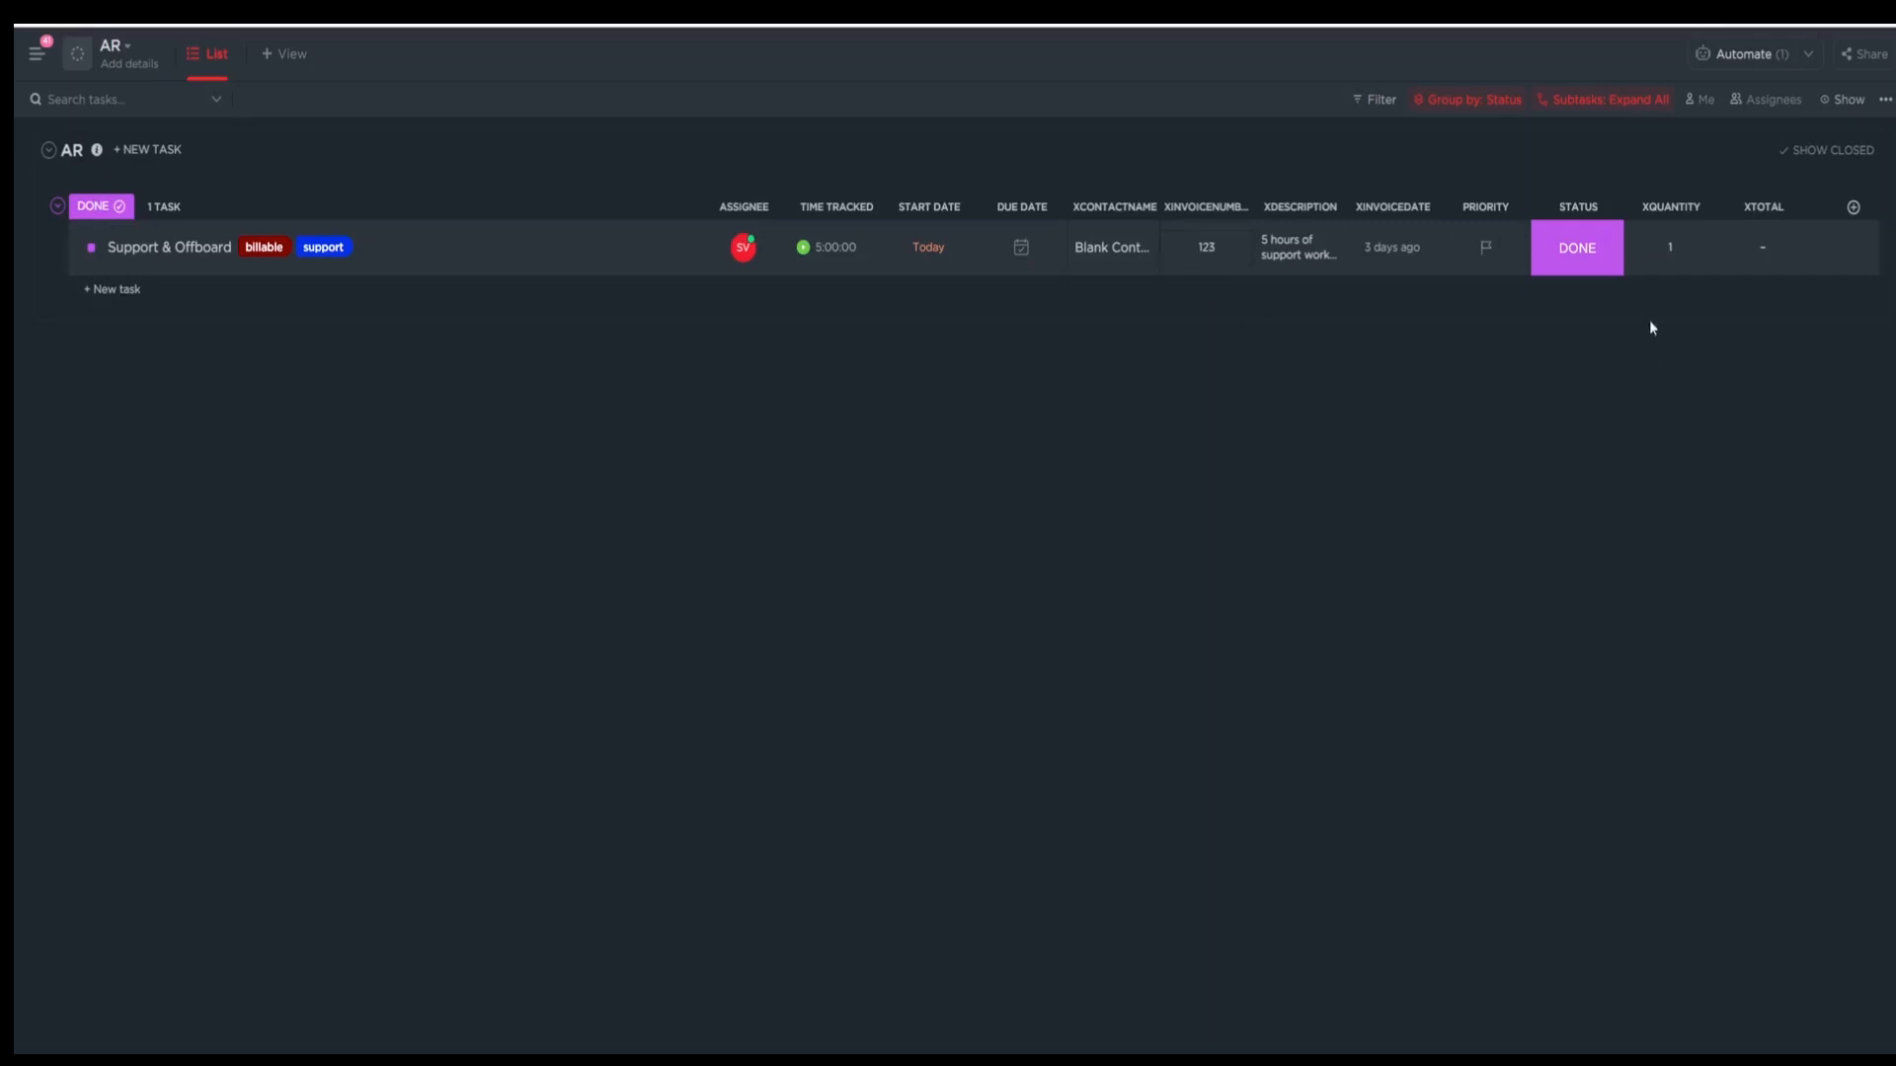
pyautogui.click(1766, 257)
pyautogui.write('1')
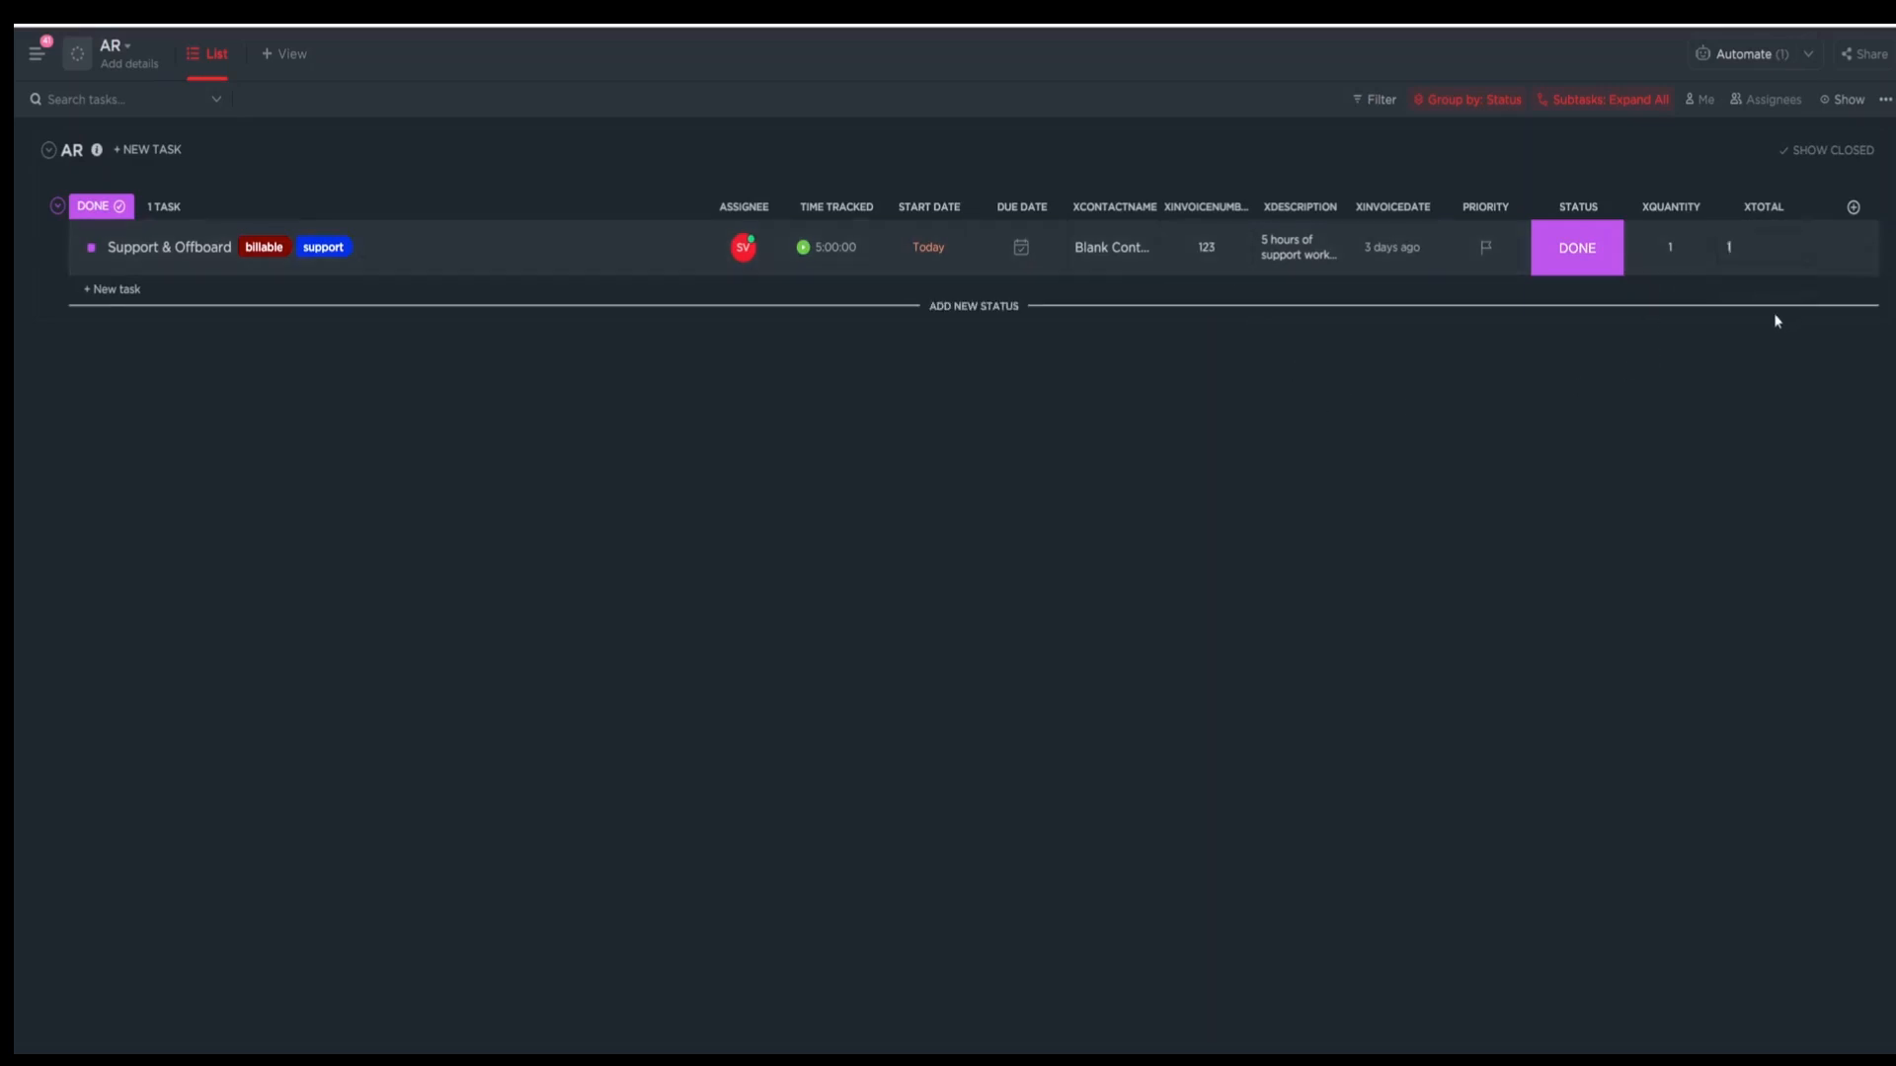
pyautogui.write(',000')
pyautogui.click(1337, 504)
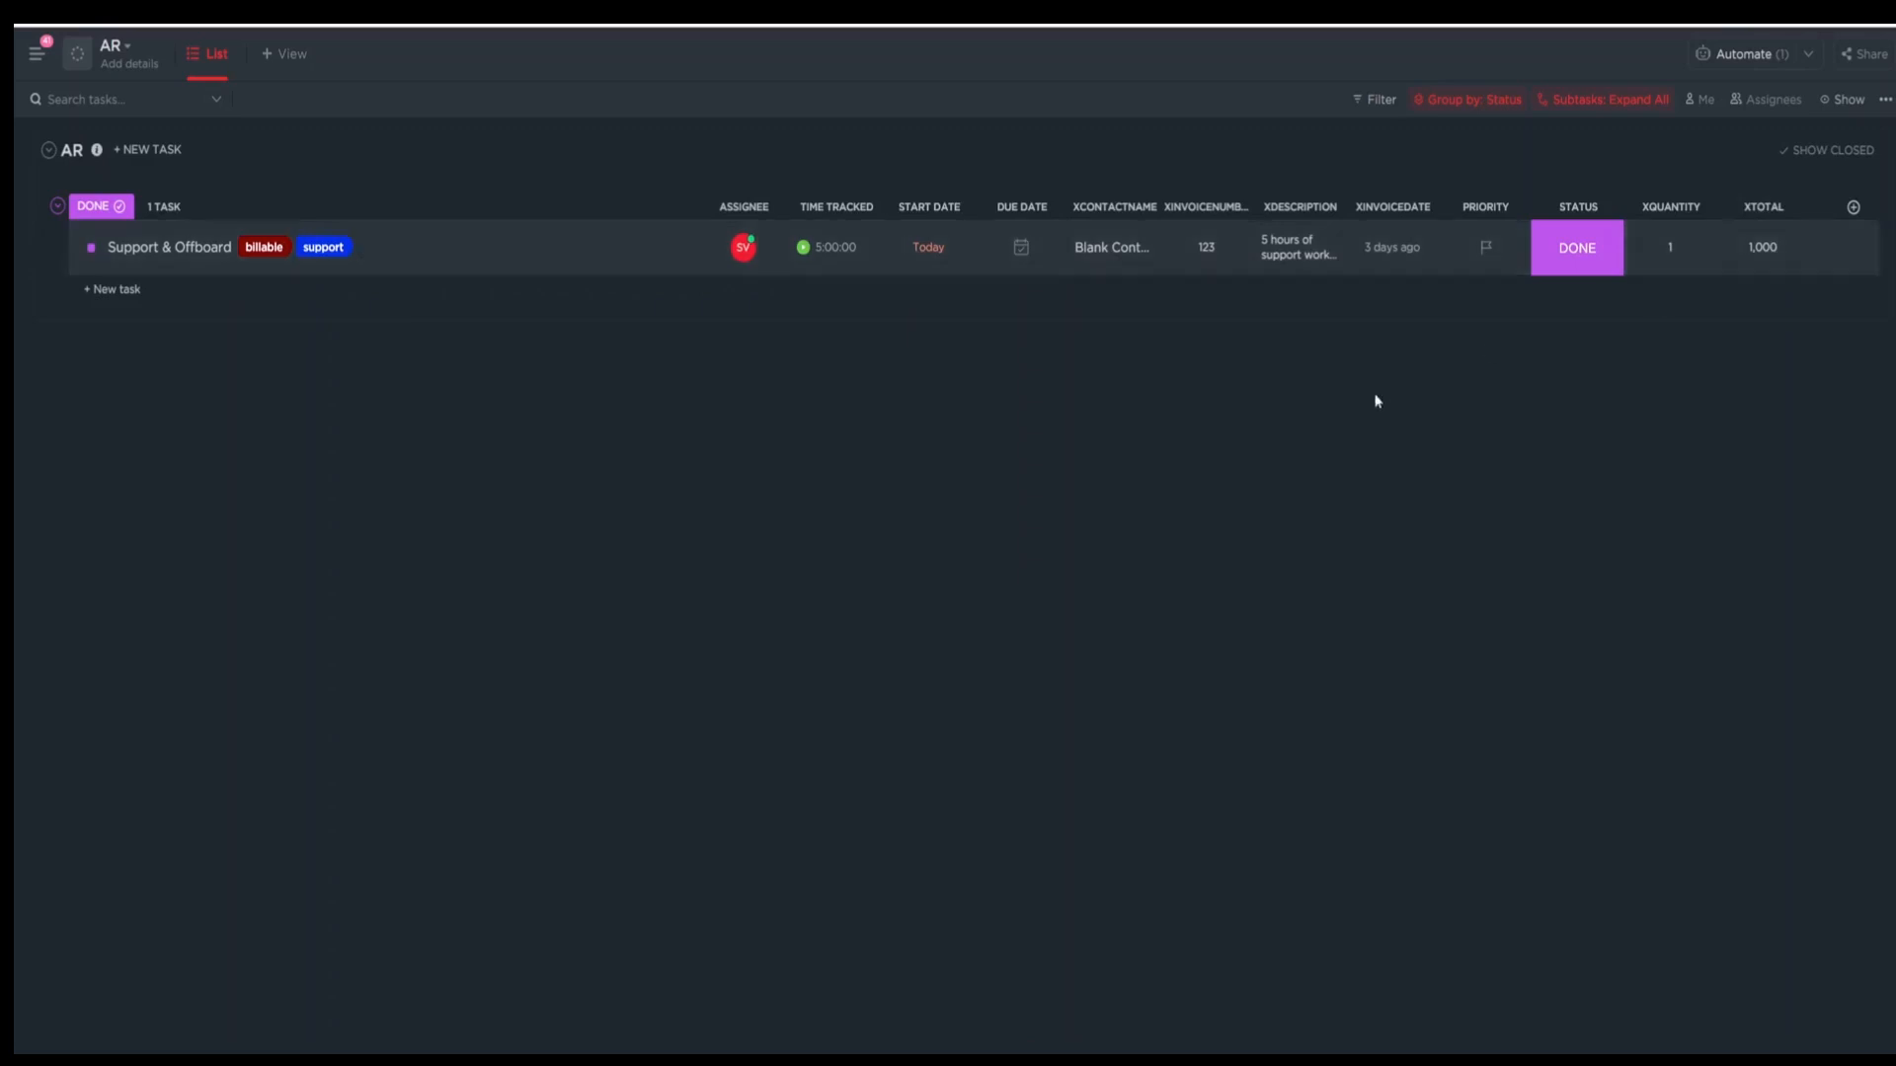
# Set the Support & Offboard task's status to Closed and show closed tasks in the AR list.
pyautogui.click(1580, 253)
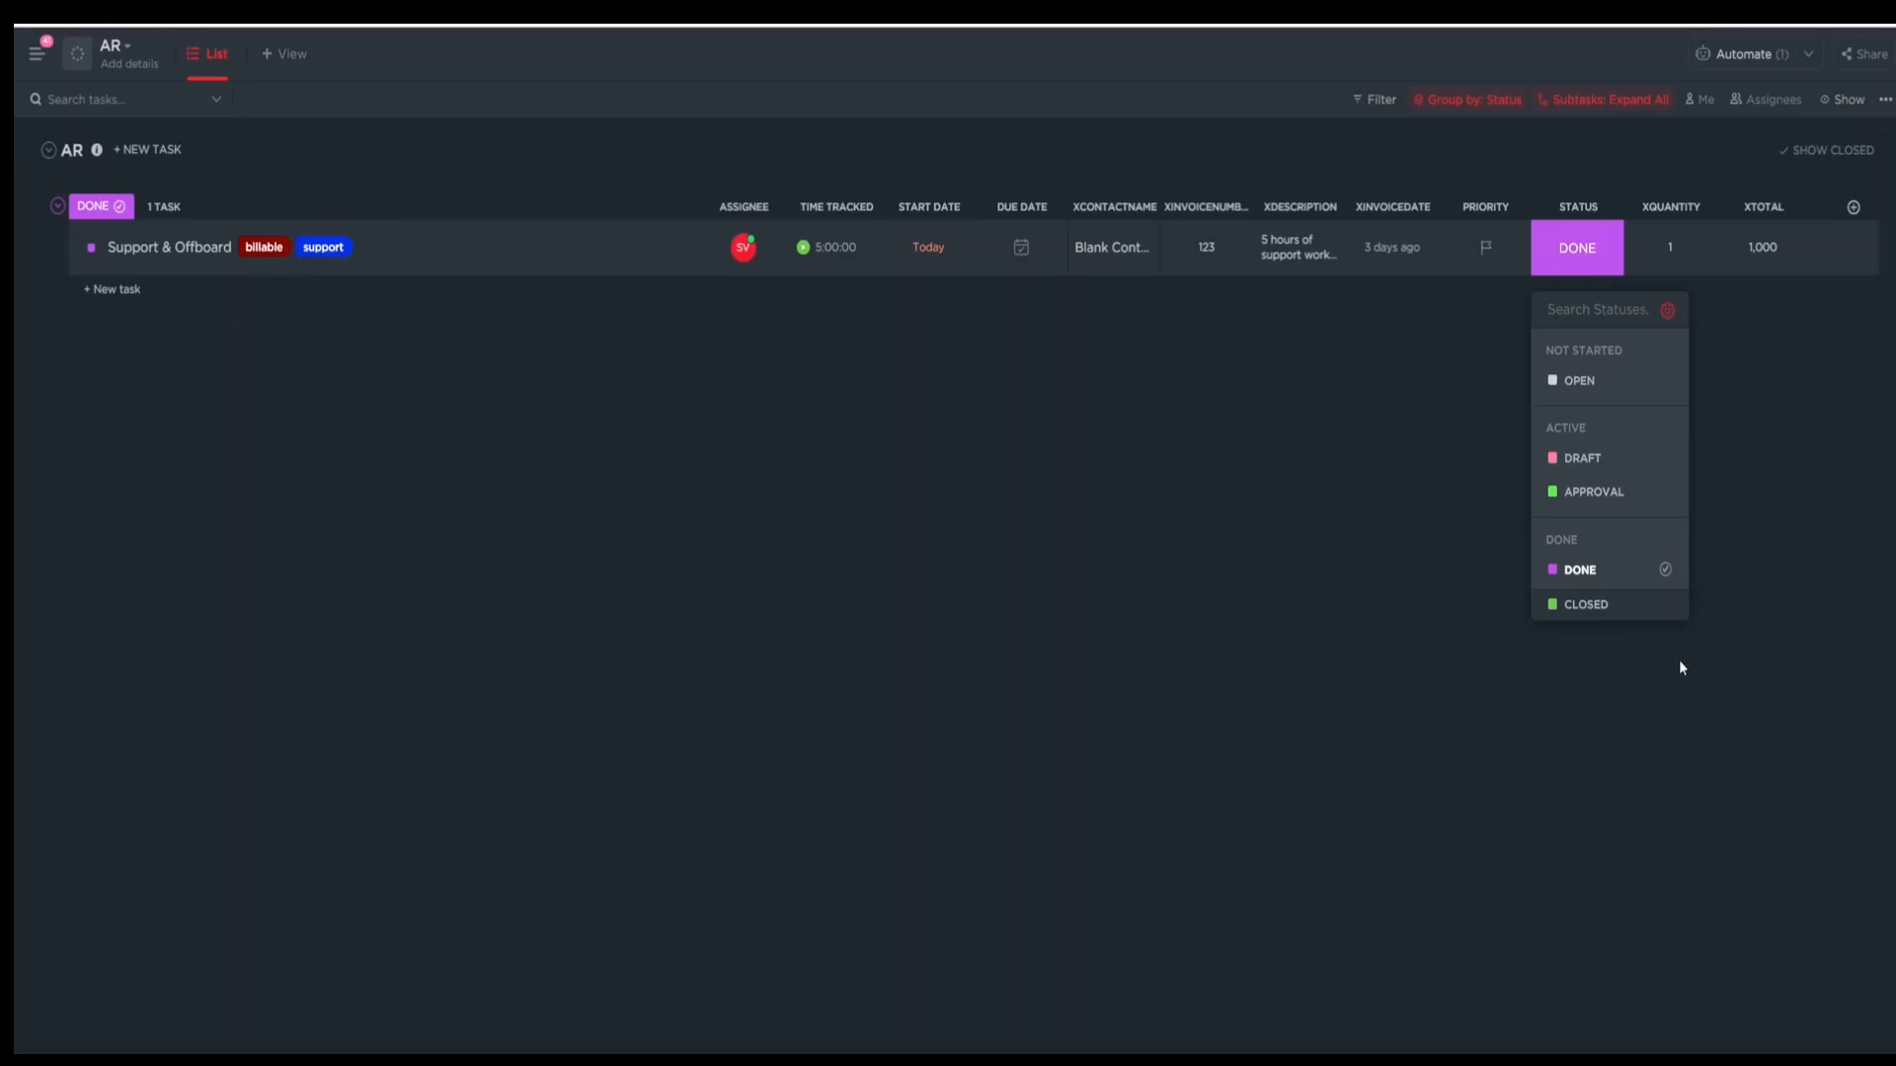
pyautogui.click(1597, 609)
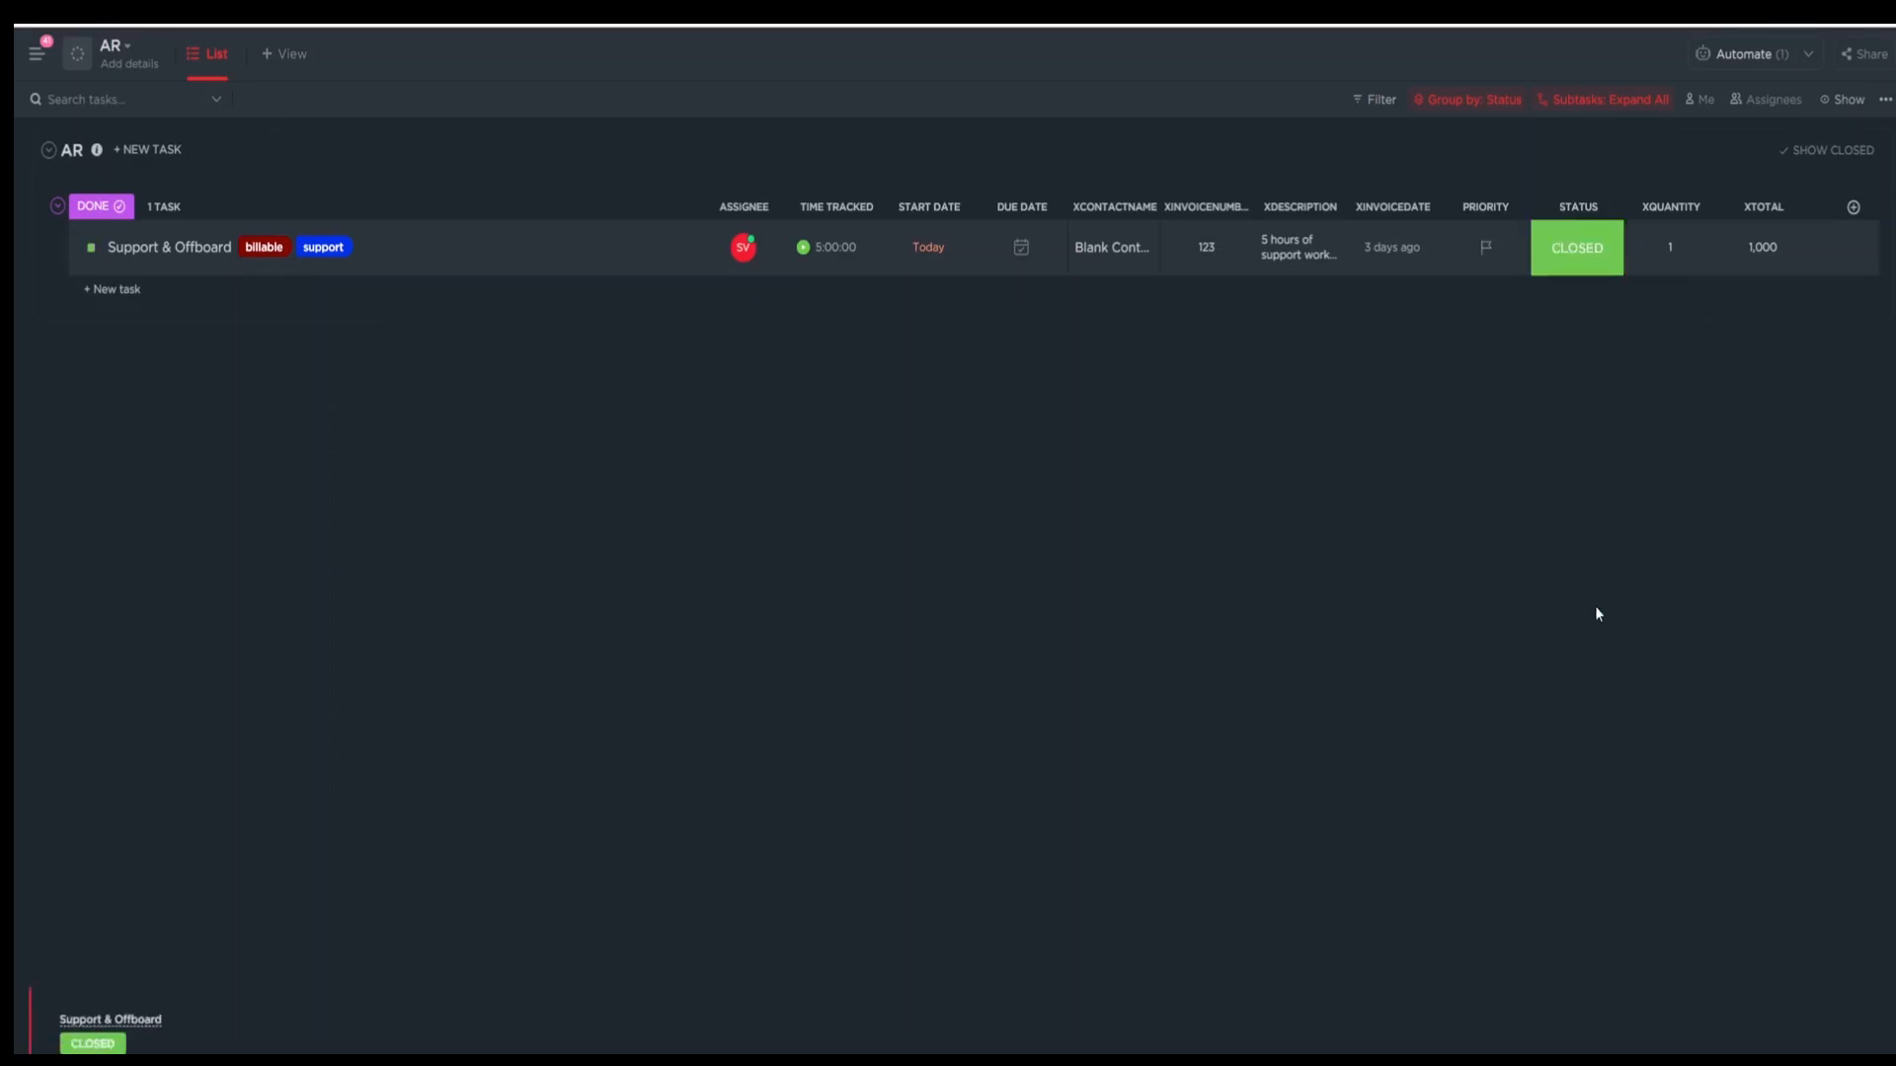
pyautogui.click(1829, 150)
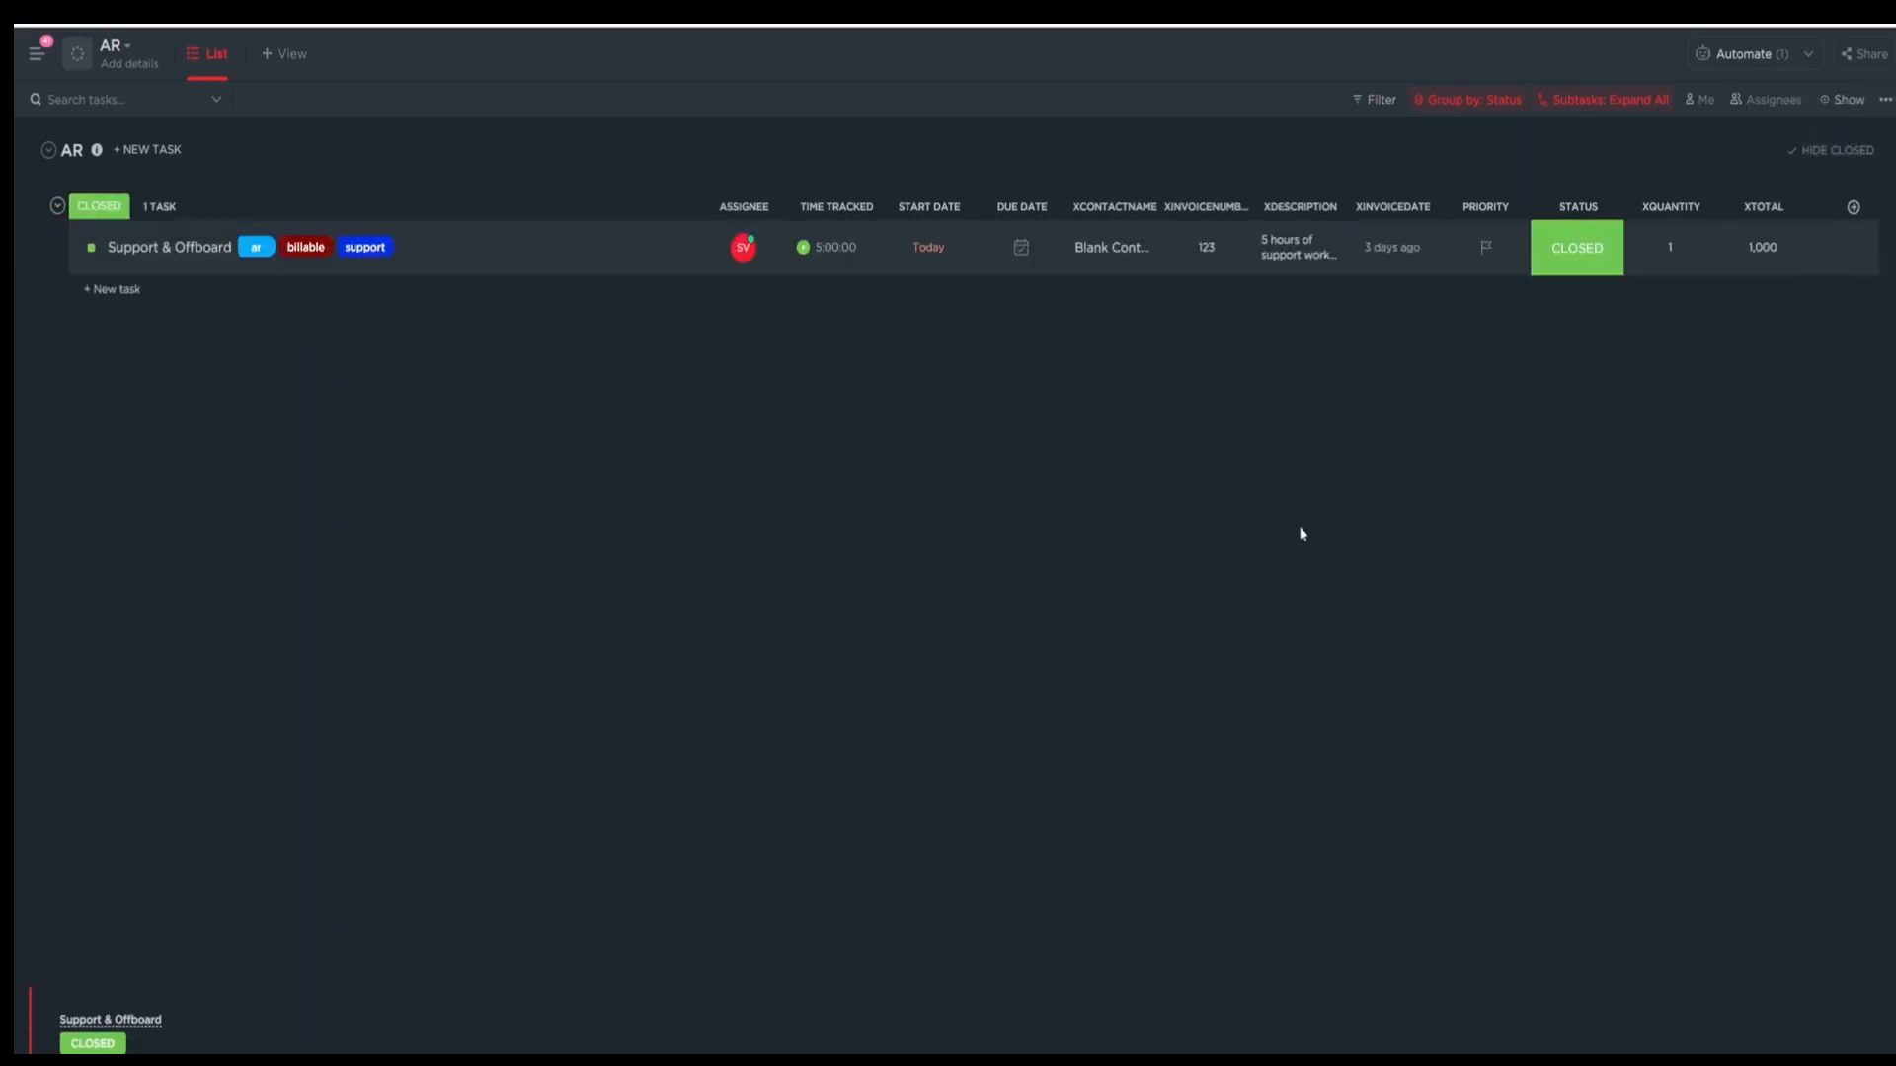
# Return to the Simple Flow Example list in the Client & Develop folder and review the closed Support & Offboard task's fields and tags.
pyautogui.moveTo(209, 56)
pyautogui.click(39, 55)
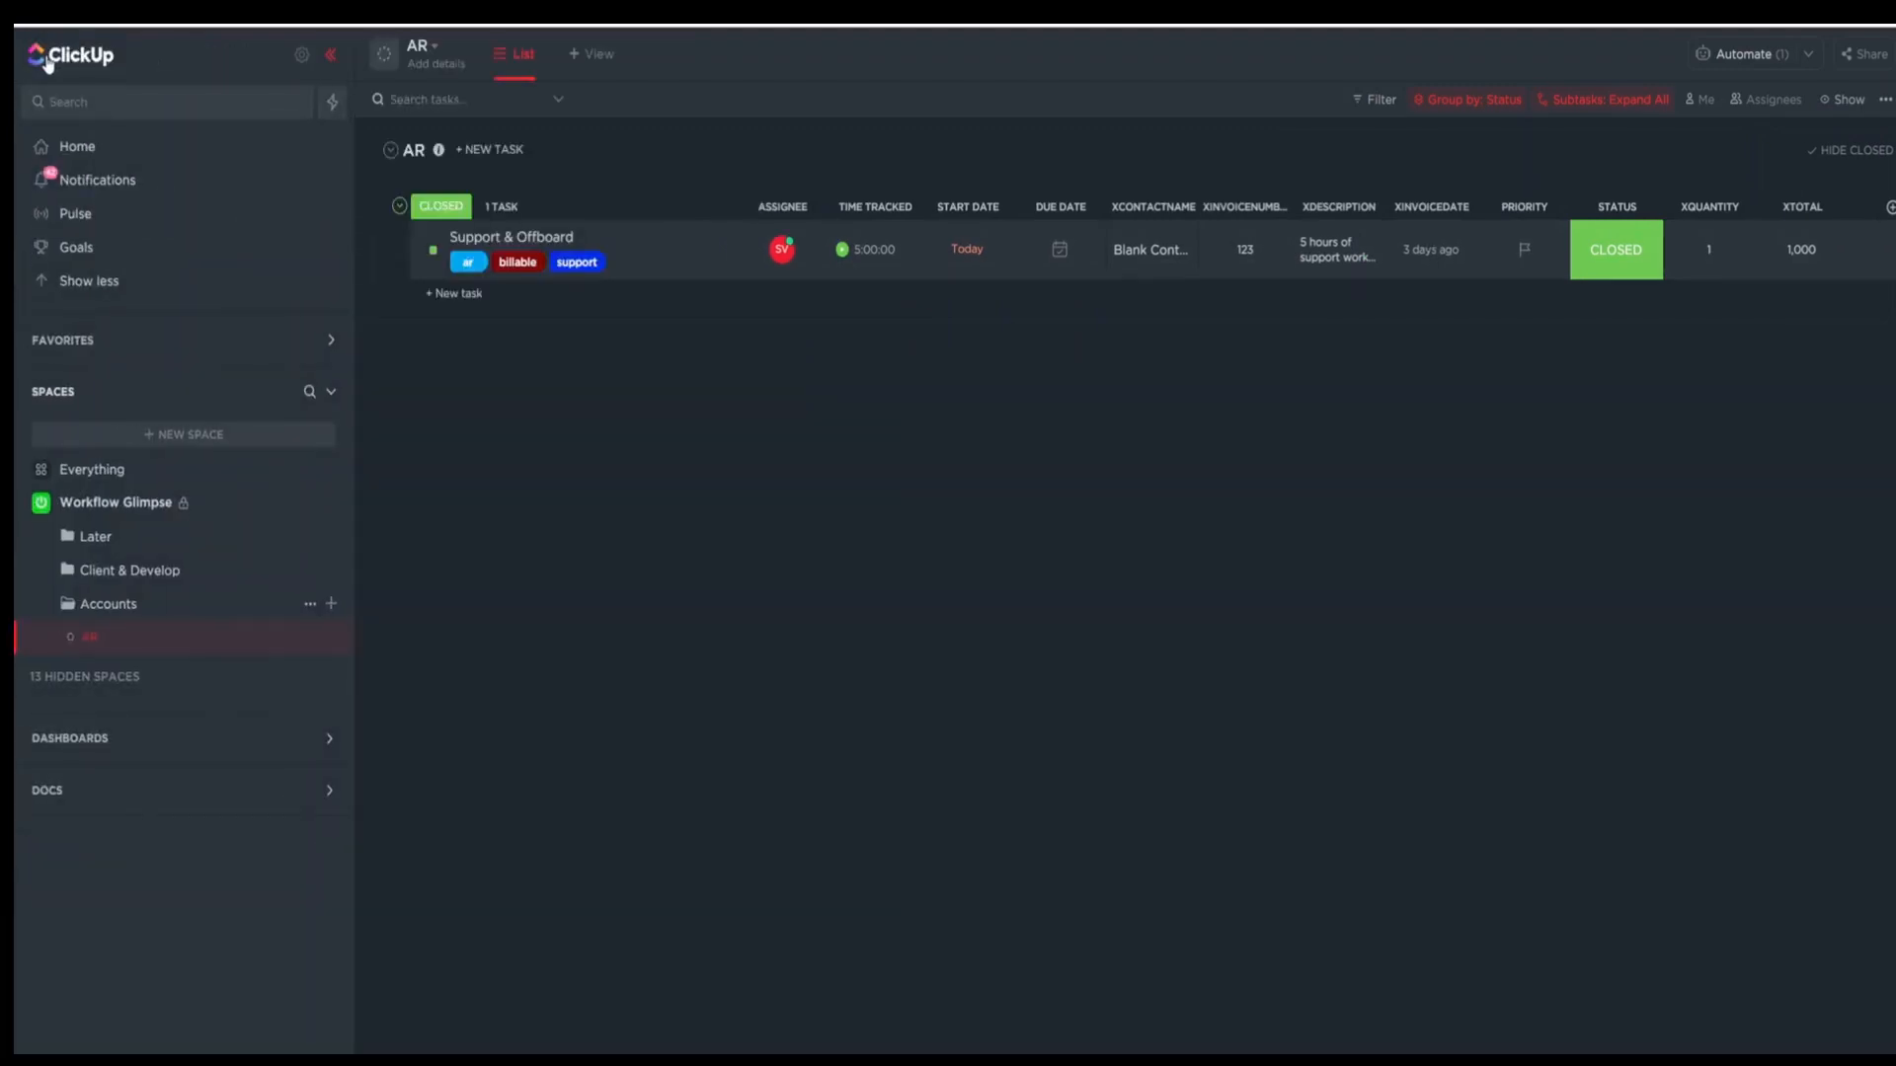
pyautogui.click(47, 571)
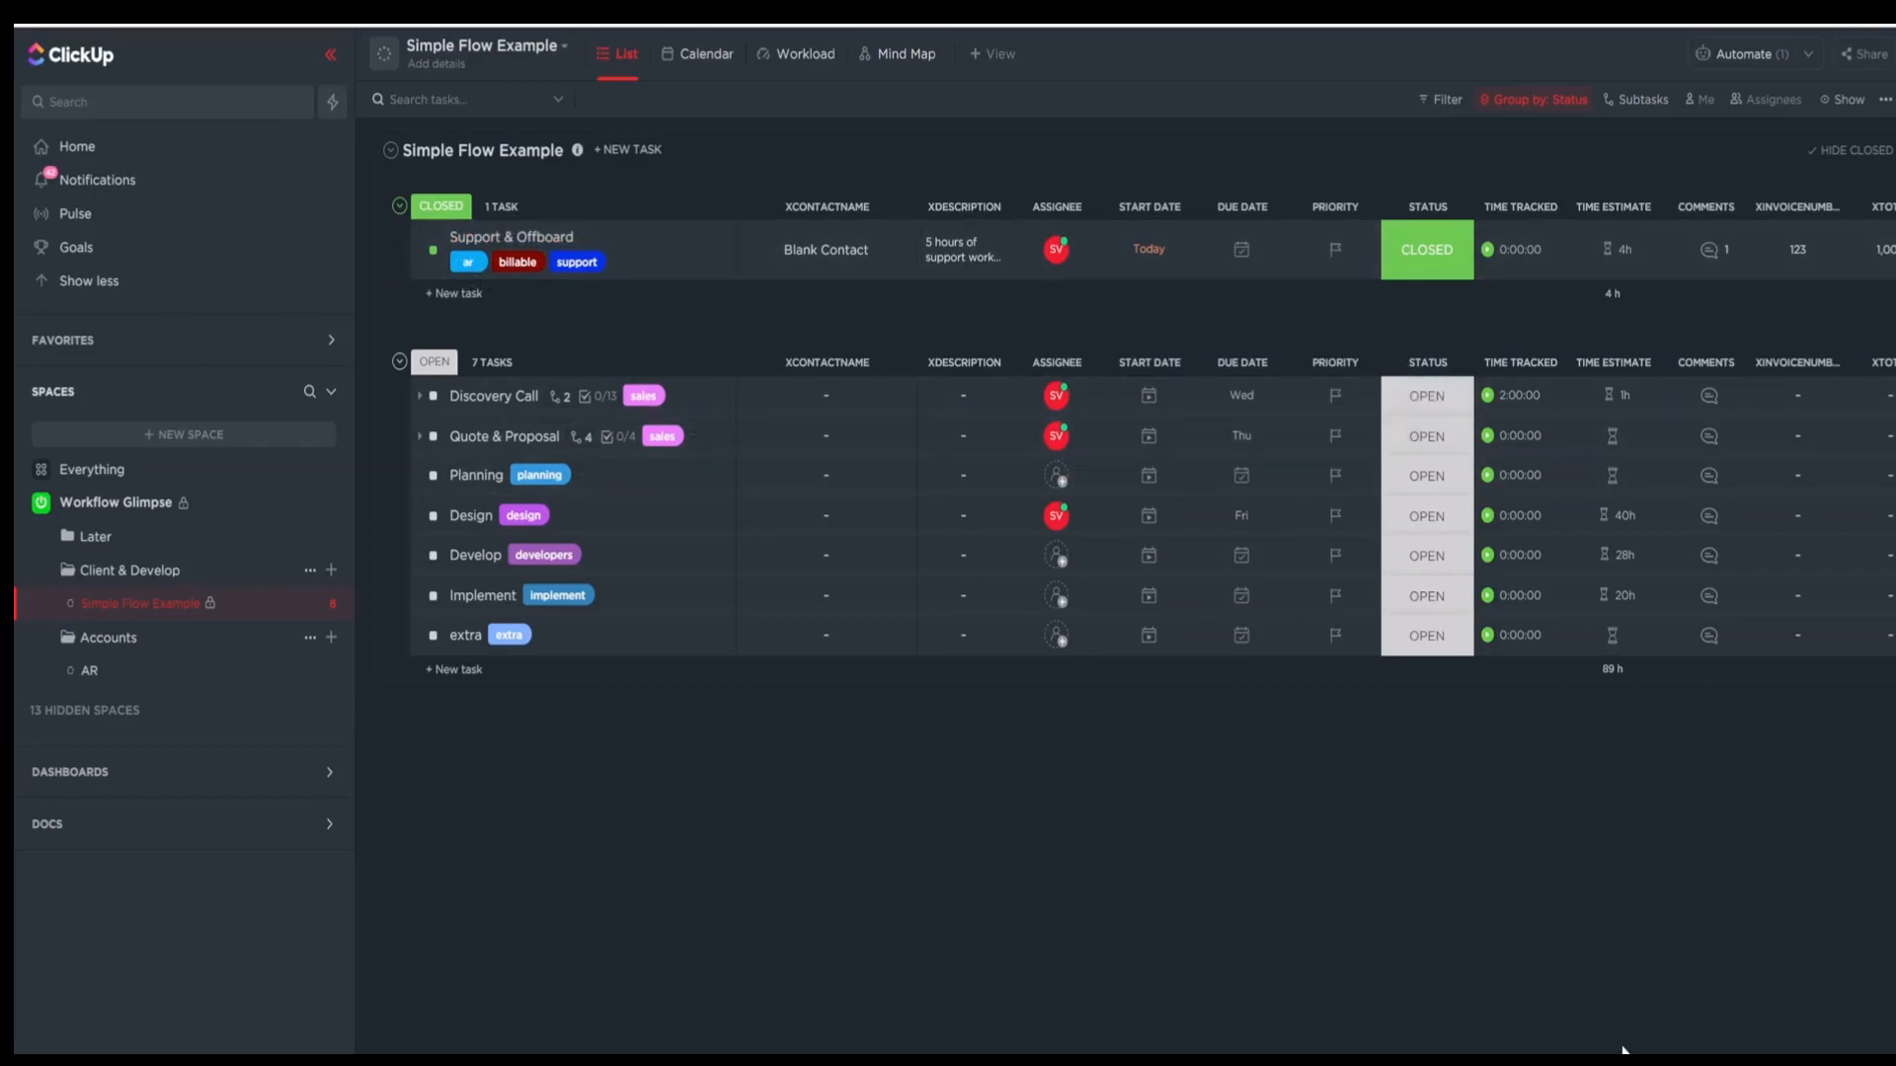
pyautogui.hscroll(2, 1126, 444)
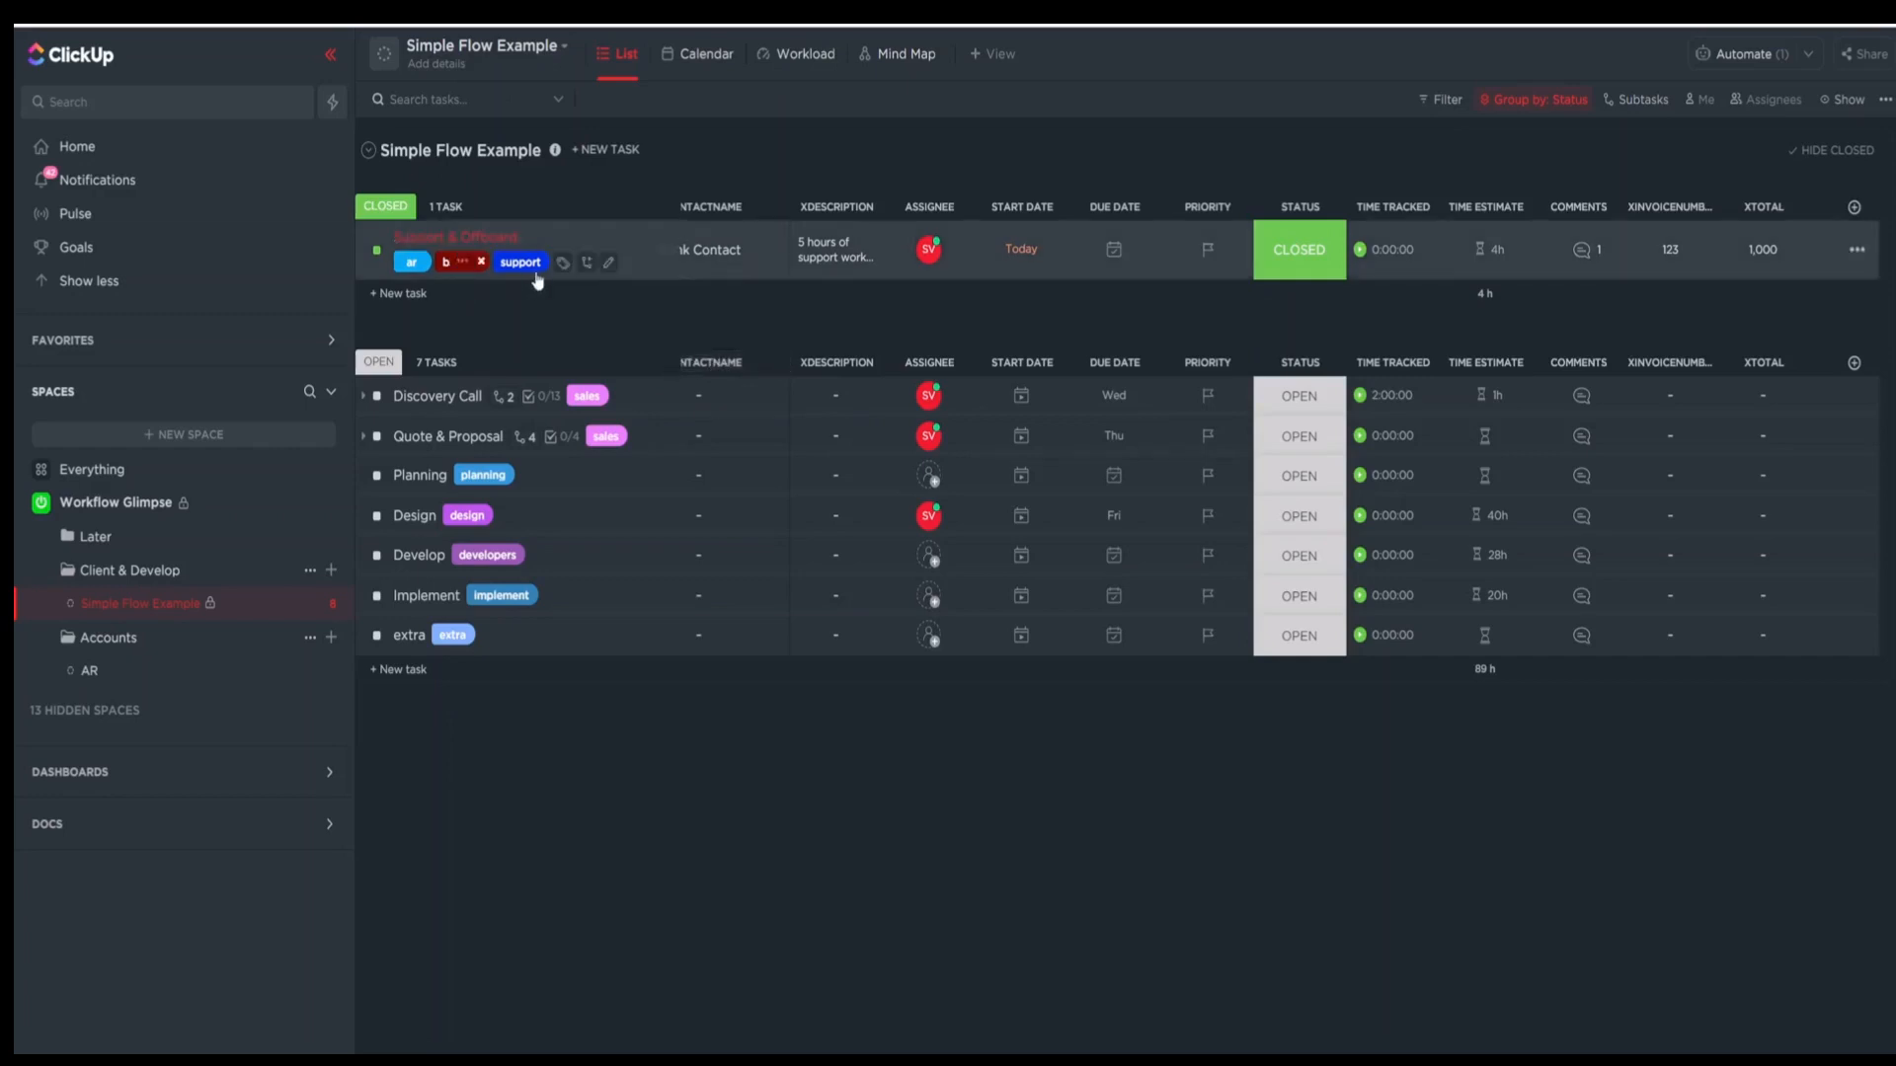
pyautogui.moveTo(472, 280)
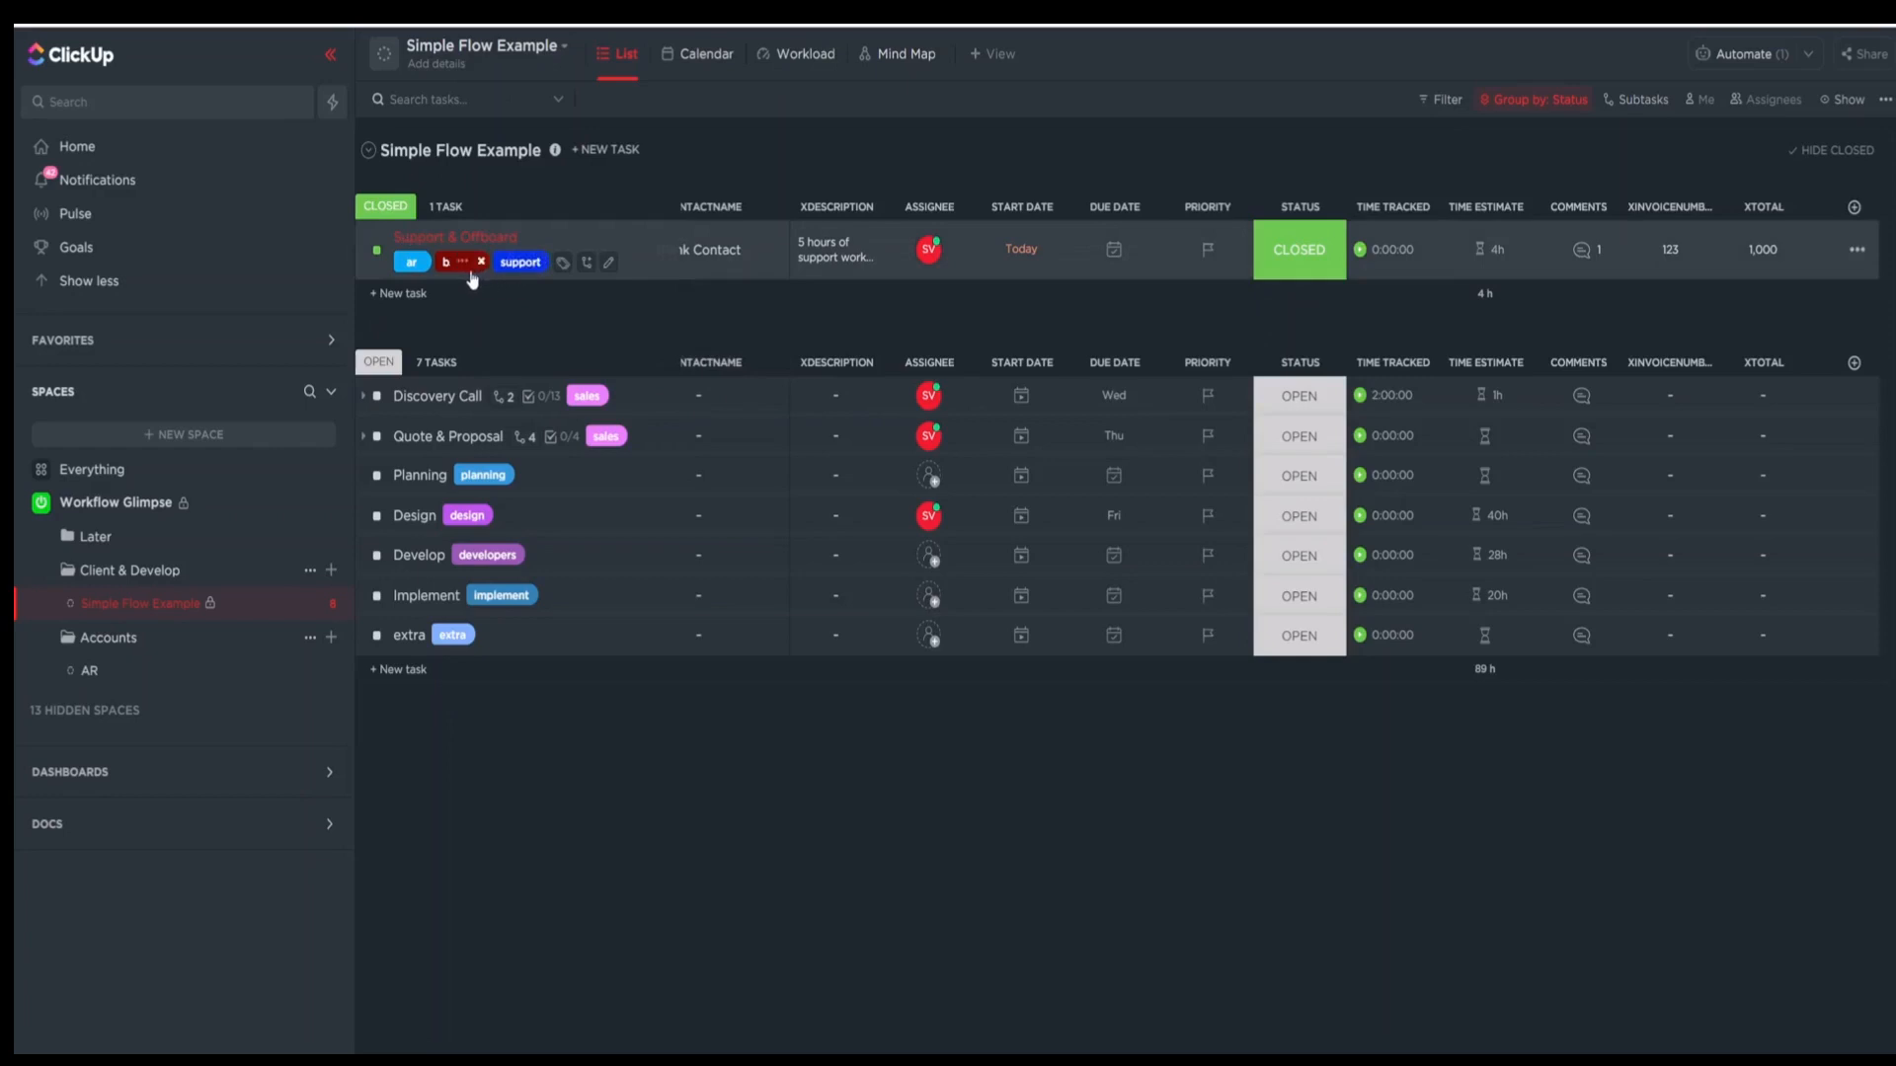